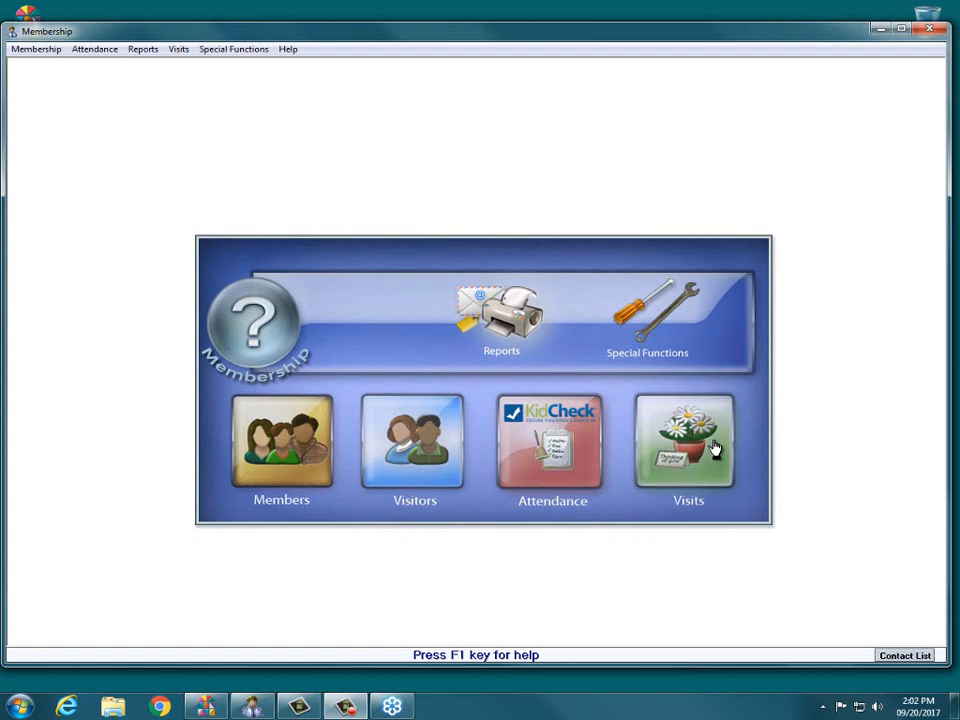
View the list of all recorded visits and close it again
{"action": "left_click", "coordinate": [713, 446]}
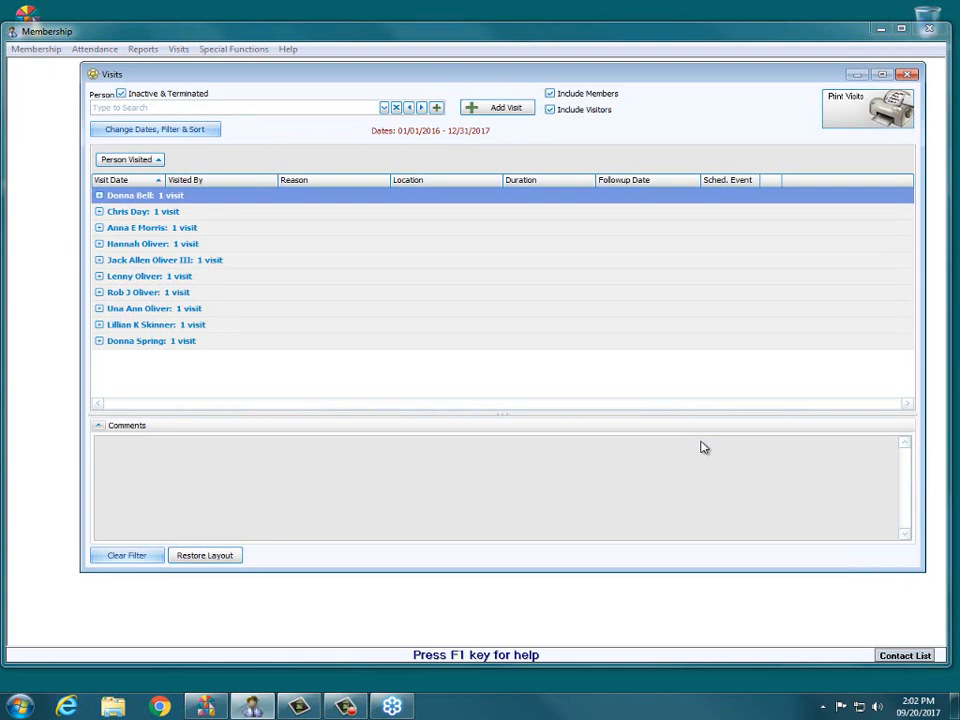
{"action": "left_click", "coordinate": [907, 75]}
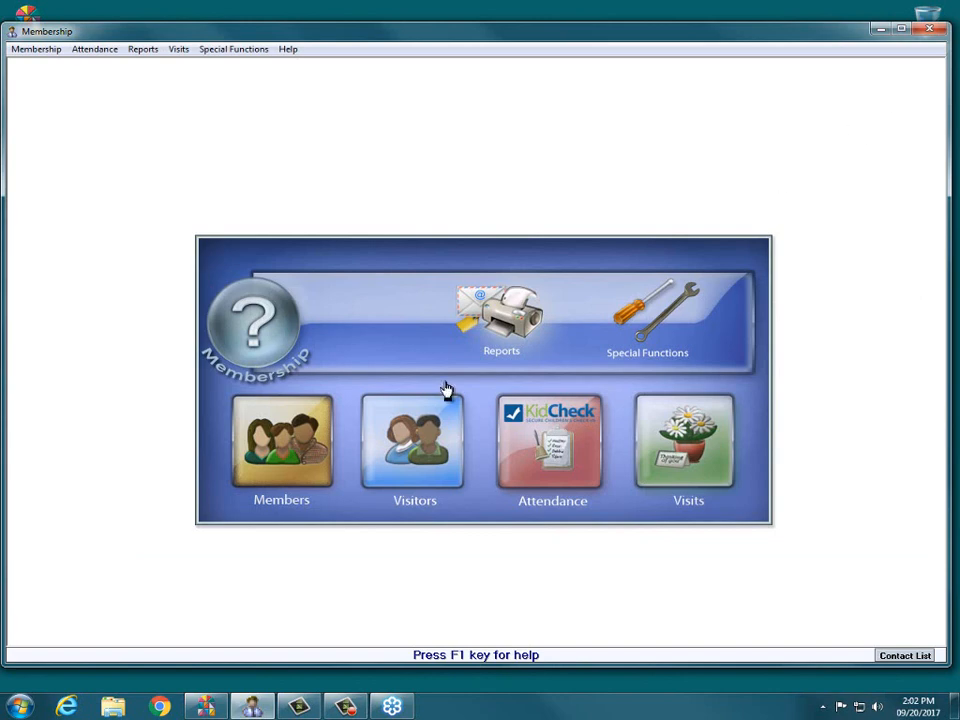
View the visits of the member in the open member record, clear the person filter to list everyone's visits, and return to the main screen
{"action": "left_click", "coordinate": [281, 448]}
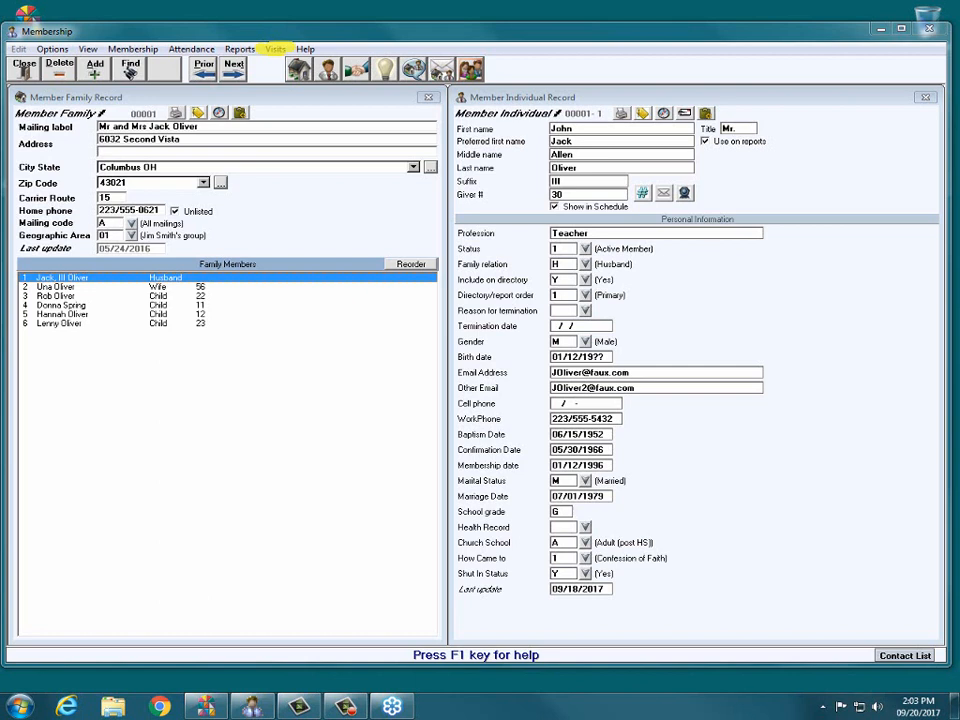
{"action": "left_click", "coordinate": [276, 49]}
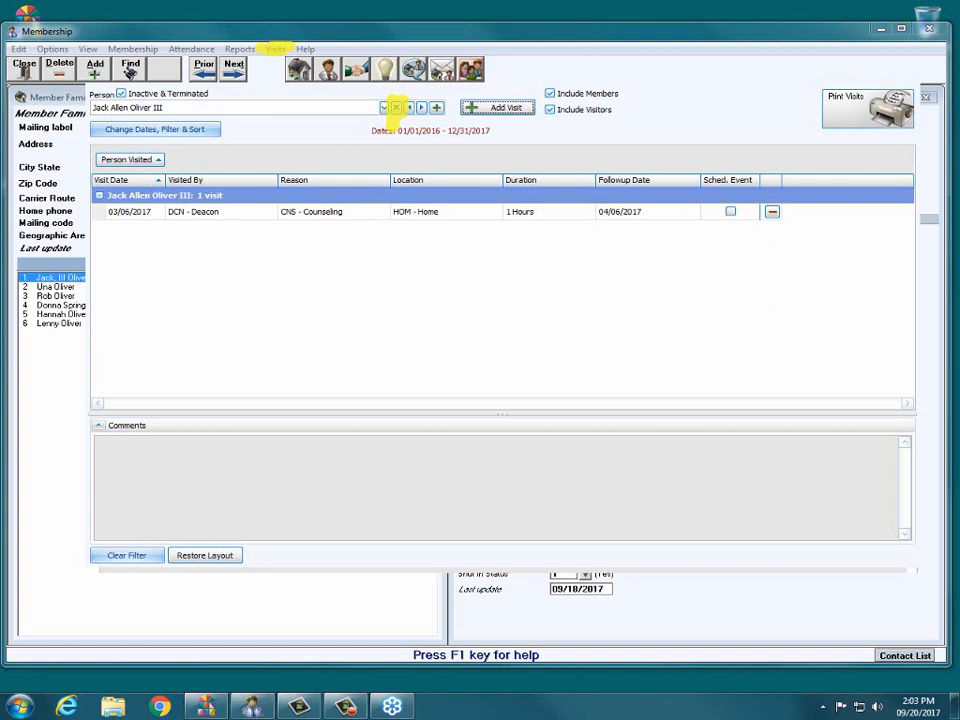
{"action": "left_click", "coordinate": [396, 107]}
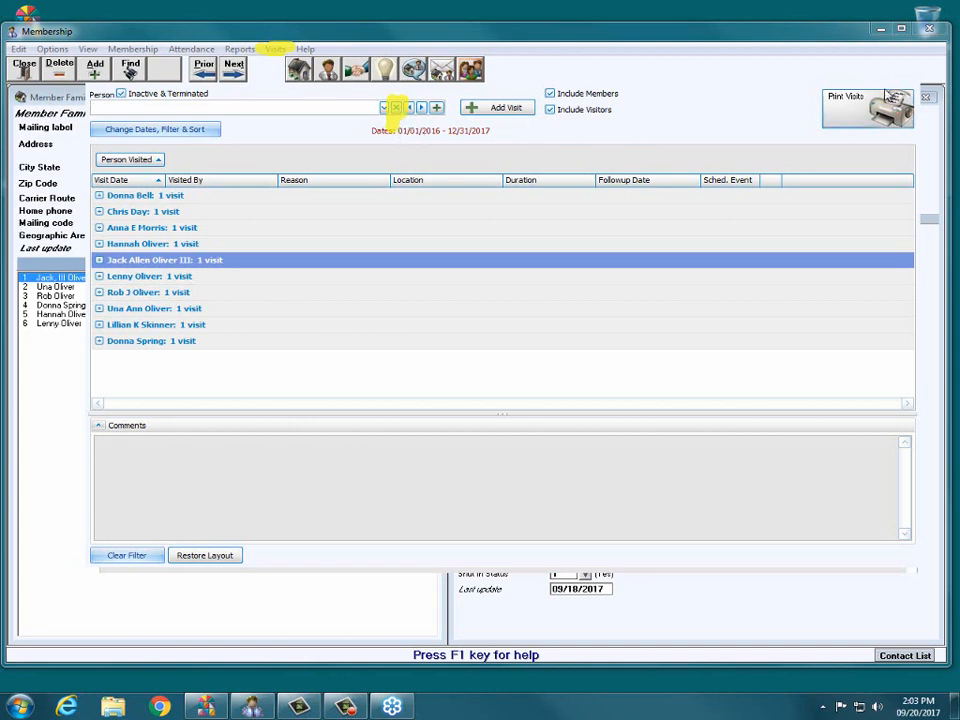
{"action": "left_click", "coordinate": [926, 96]}
{"action": "left_click", "coordinate": [23, 65]}
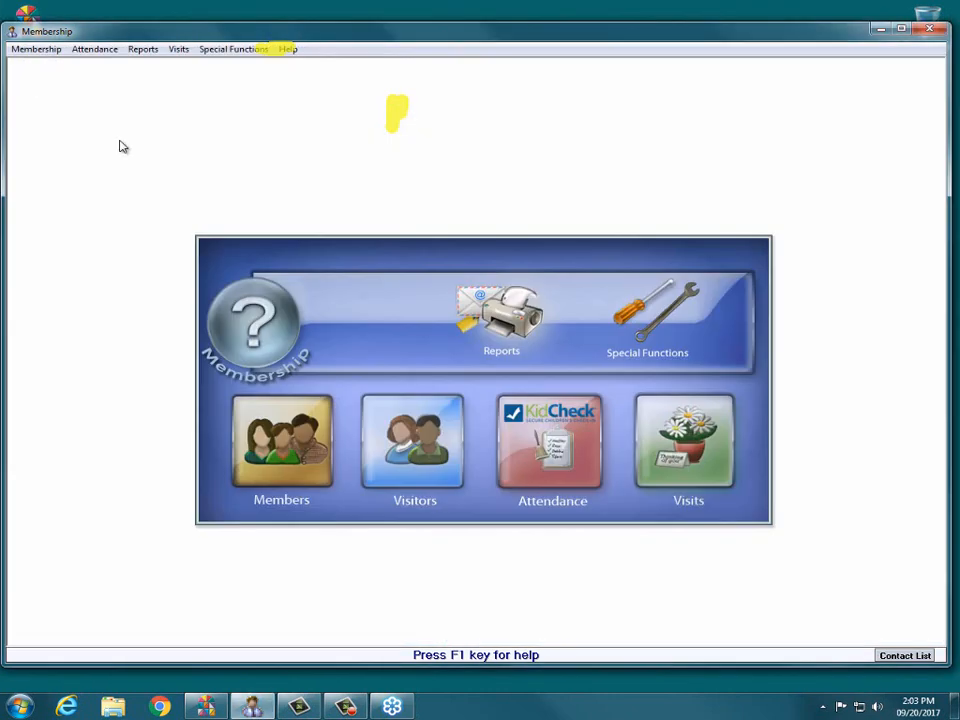
Open the list of all visits and start a new visit record
{"action": "left_click", "coordinate": [679, 428]}
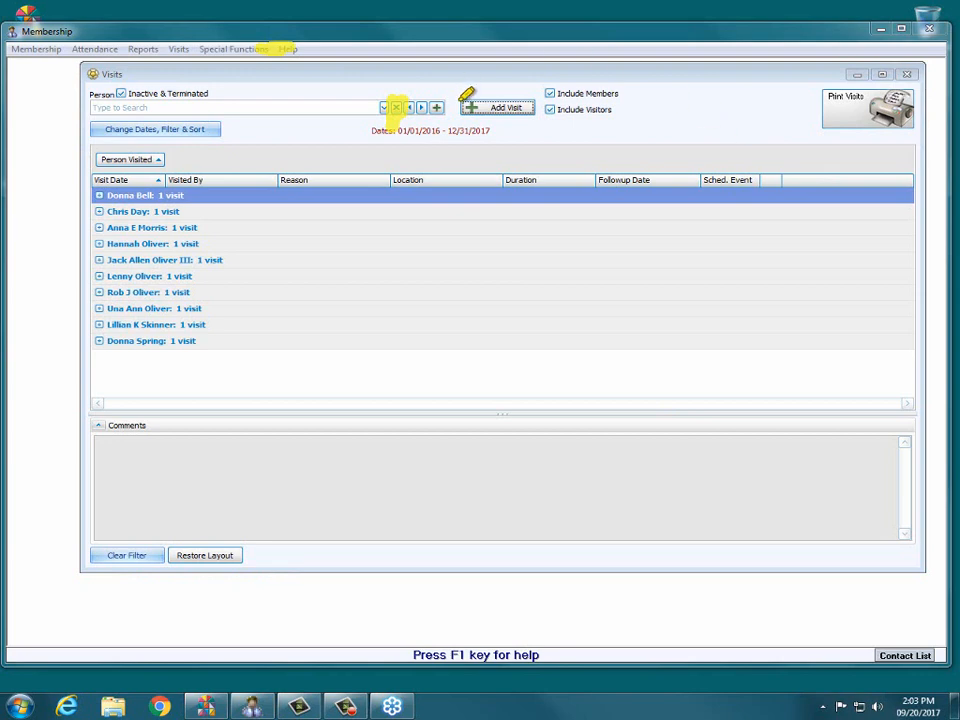
{"action": "mouse_move", "coordinate": [462, 110]}
{"action": "left_mouse_down"}
{"action": "mouse_move", "coordinate": [532, 111]}
{"action": "mouse_move", "coordinate": [463, 106]}
{"action": "mouse_move", "coordinate": [528, 103]}
{"action": "left_mouse_up"}
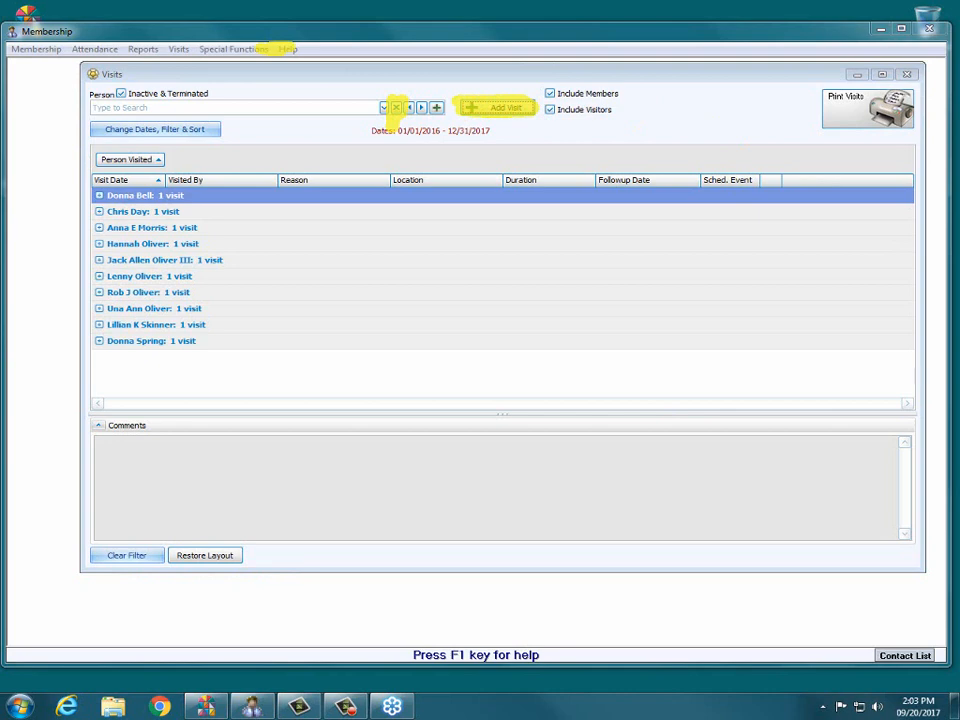
{"action": "left_click", "coordinate": [520, 110]}
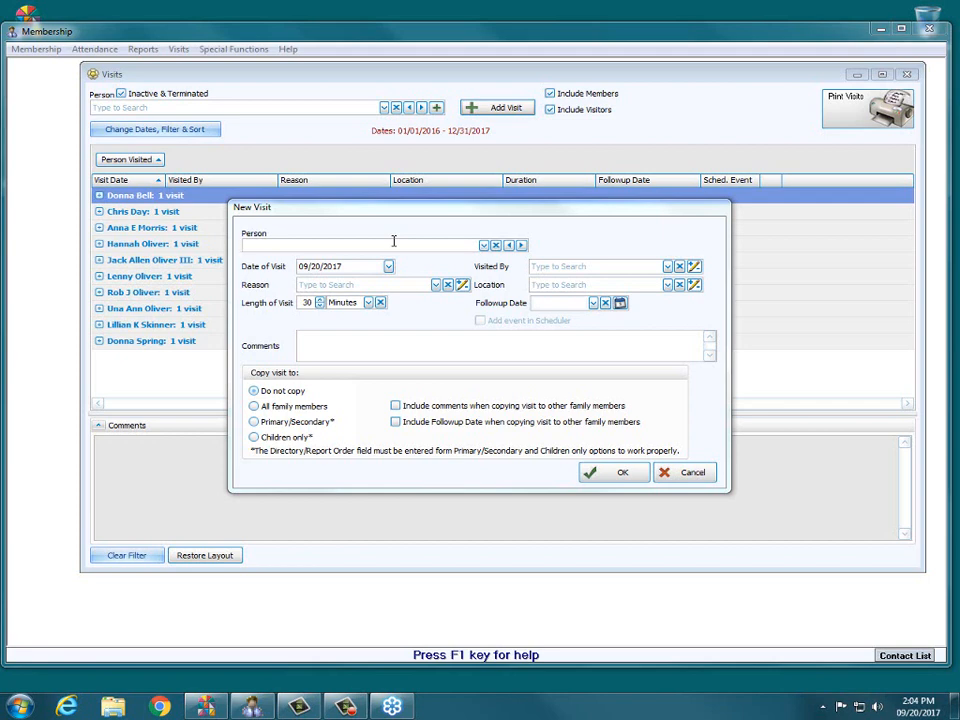
Try choosing the visited person by searching for "nin" and selecting the match, and clear the choice
{"action": "type", "text": "nin"}
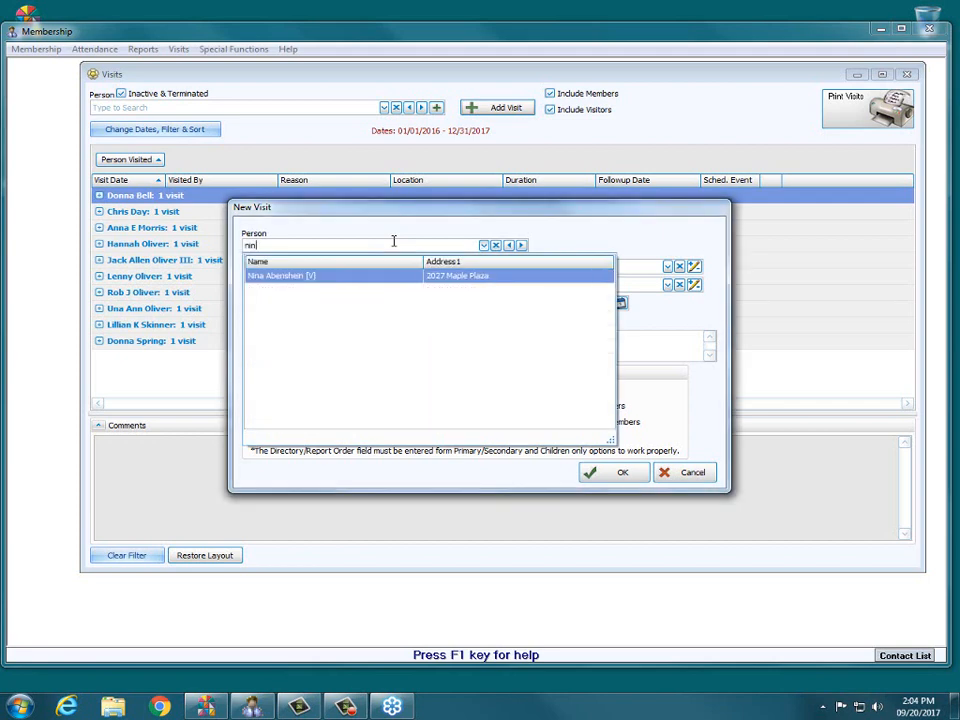
{"action": "left_click", "coordinate": [405, 276]}
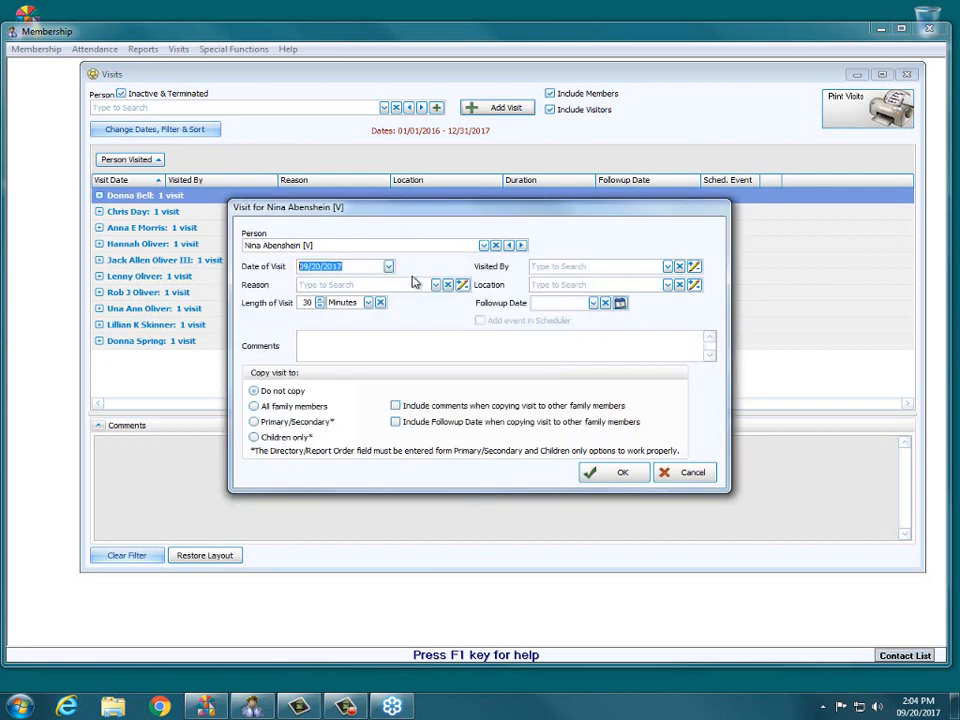
{"action": "left_click", "coordinate": [496, 246]}
Browse the full alphabetical list of people available for the visit
{"action": "left_click", "coordinate": [485, 246]}
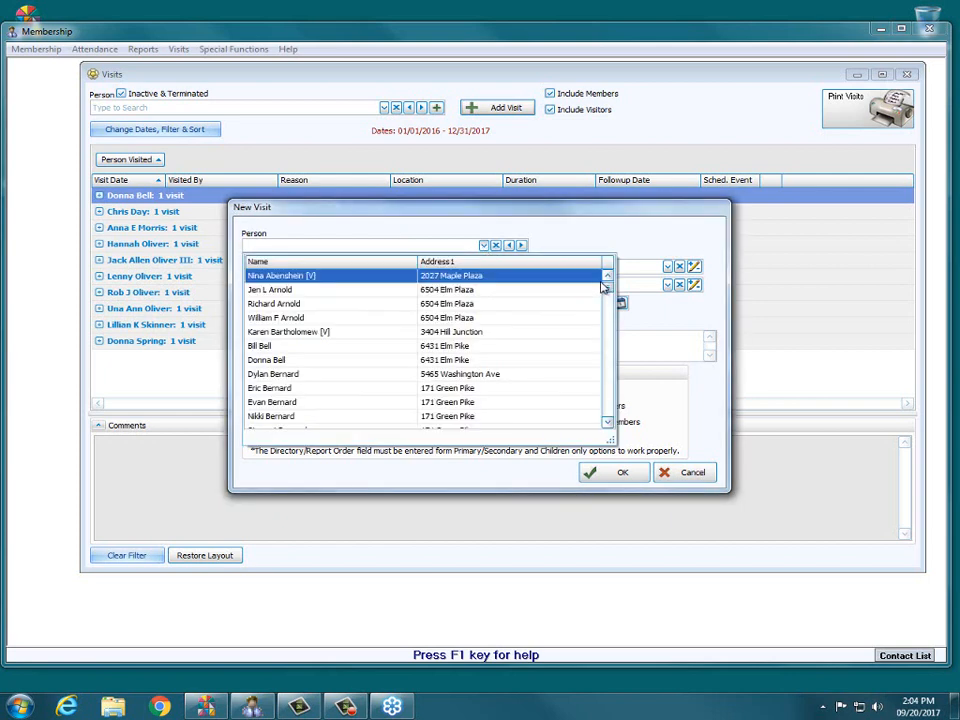
{"action": "scroll", "coordinate": [405, 305], "scroll_direction": "down", "scroll_amount": 6}
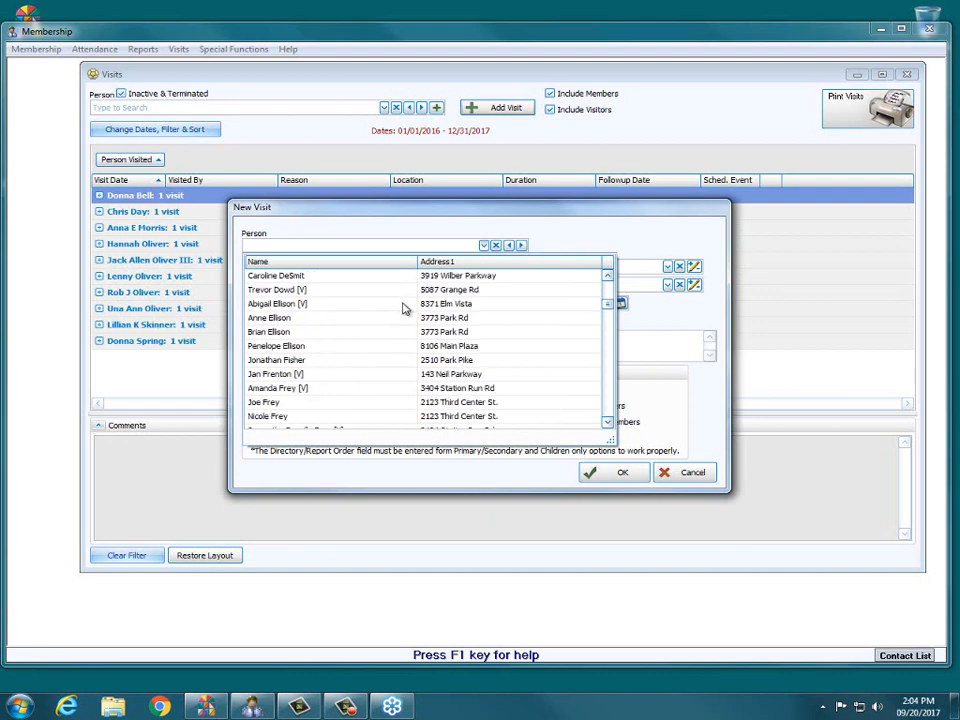
{"action": "scroll", "coordinate": [405, 308], "scroll_direction": "down", "scroll_amount": 6}
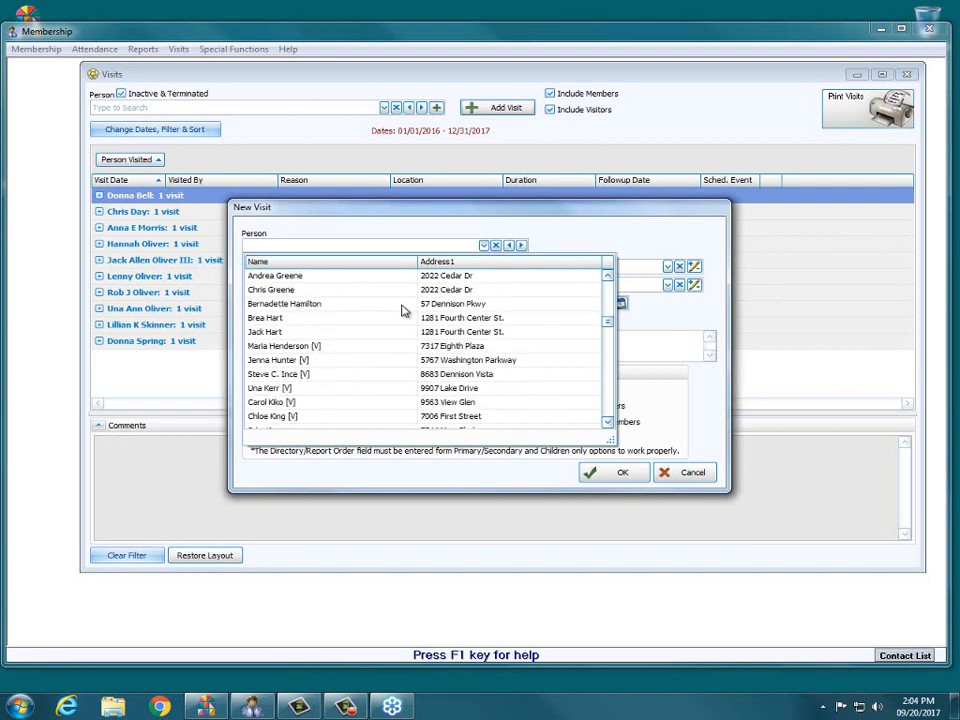
{"action": "scroll", "coordinate": [403, 311], "scroll_direction": "down", "scroll_amount": 5}
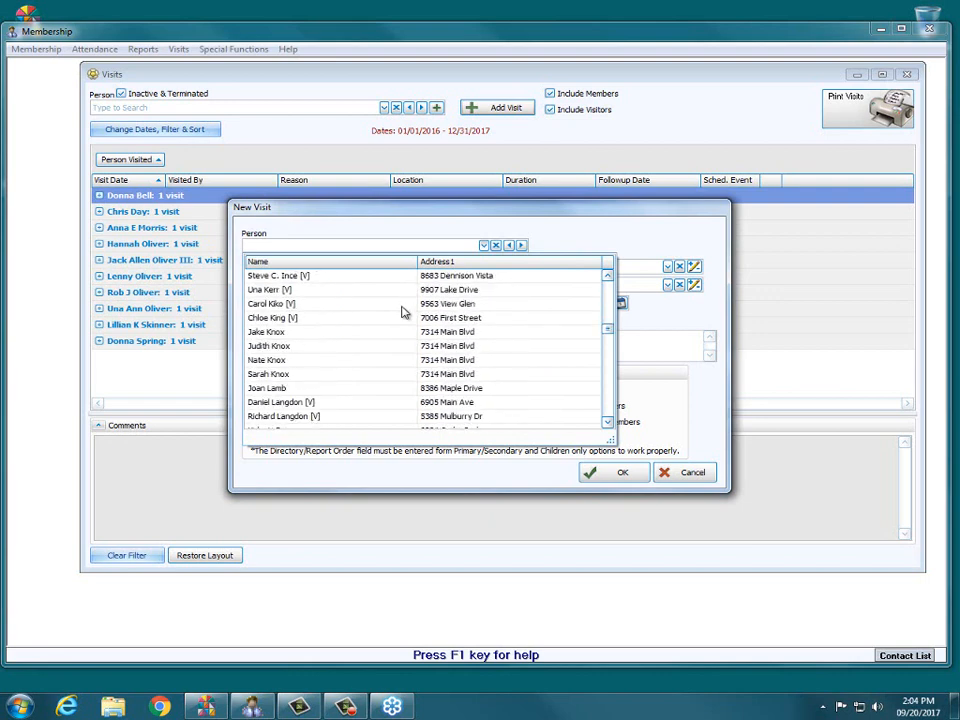
Step through the people one record at a time in the new visit, and clear the person field
{"action": "left_click", "coordinate": [520, 246]}
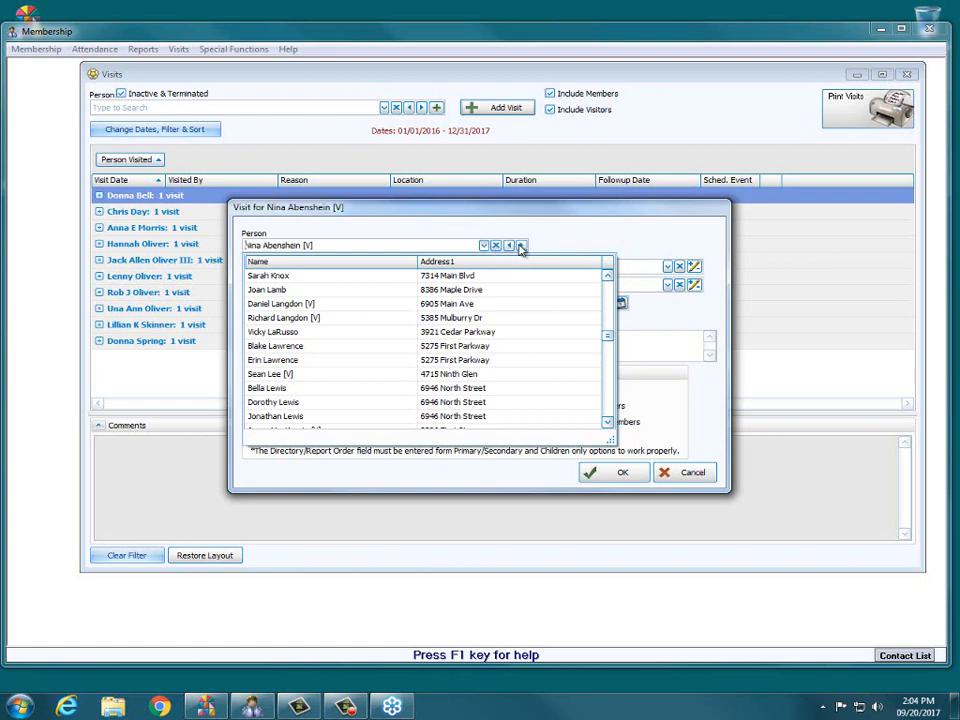
{"action": "left_click", "coordinate": [520, 246]}
{"action": "left_click", "coordinate": [508, 246]}
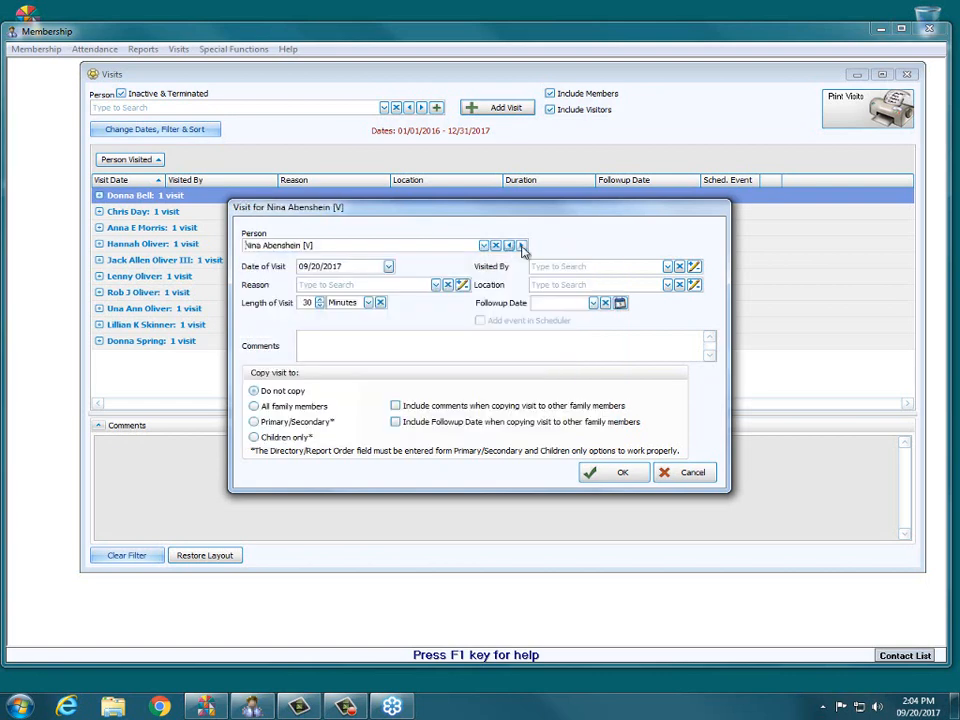
{"action": "left_click", "coordinate": [520, 246]}
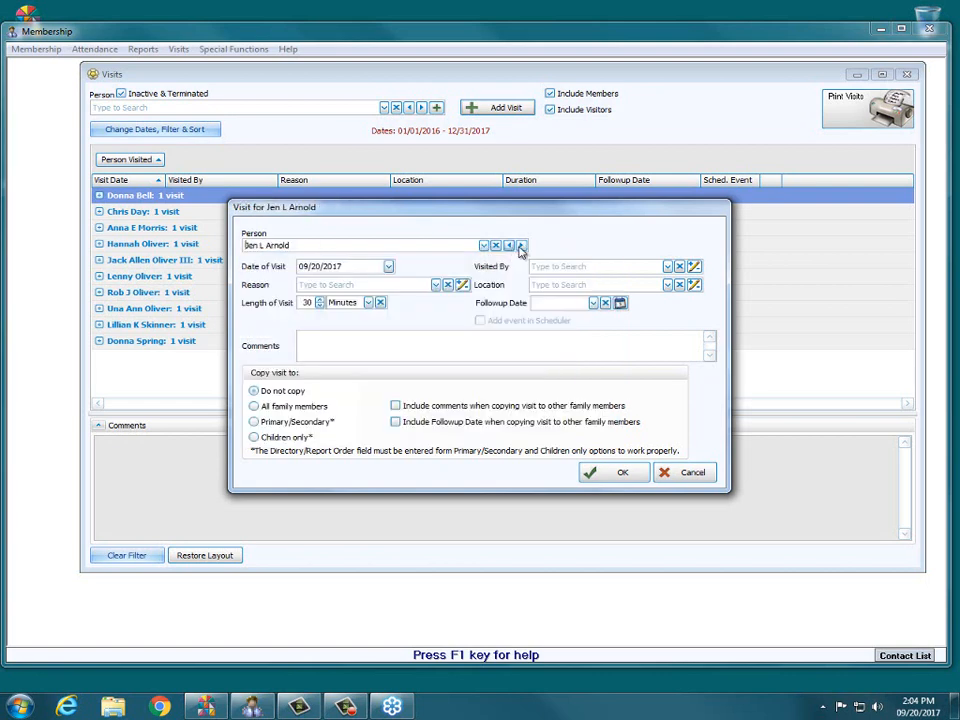
{"action": "left_click", "coordinate": [520, 246]}
{"action": "left_click", "coordinate": [520, 246]}
{"action": "left_click", "coordinate": [520, 246]}
{"action": "left_click", "coordinate": [520, 246]}
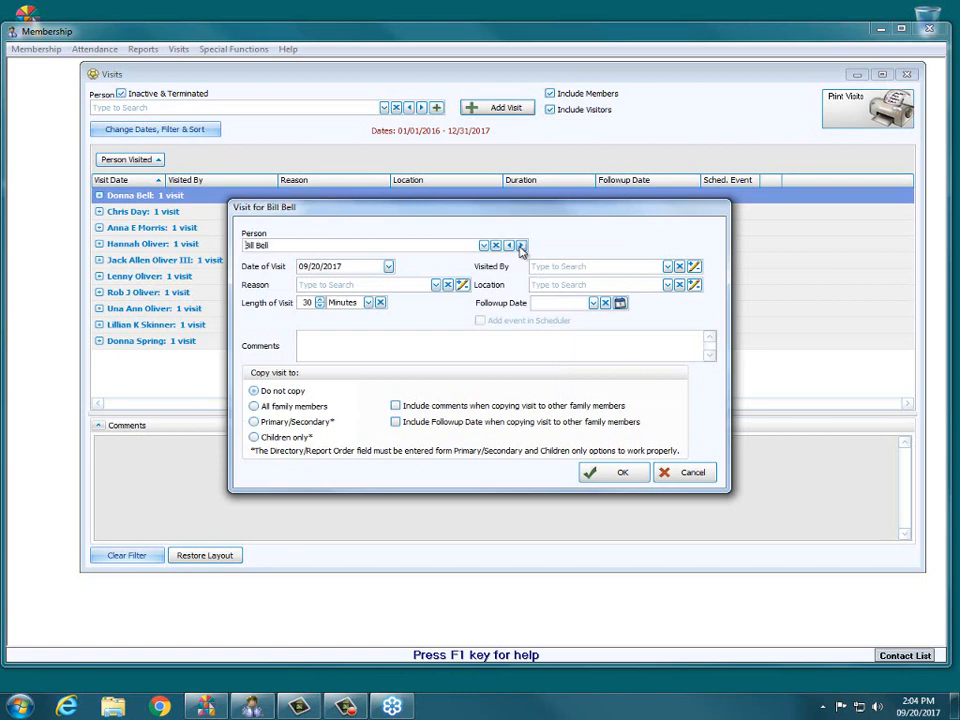
{"action": "left_click", "coordinate": [520, 246]}
{"action": "left_click", "coordinate": [520, 246]}
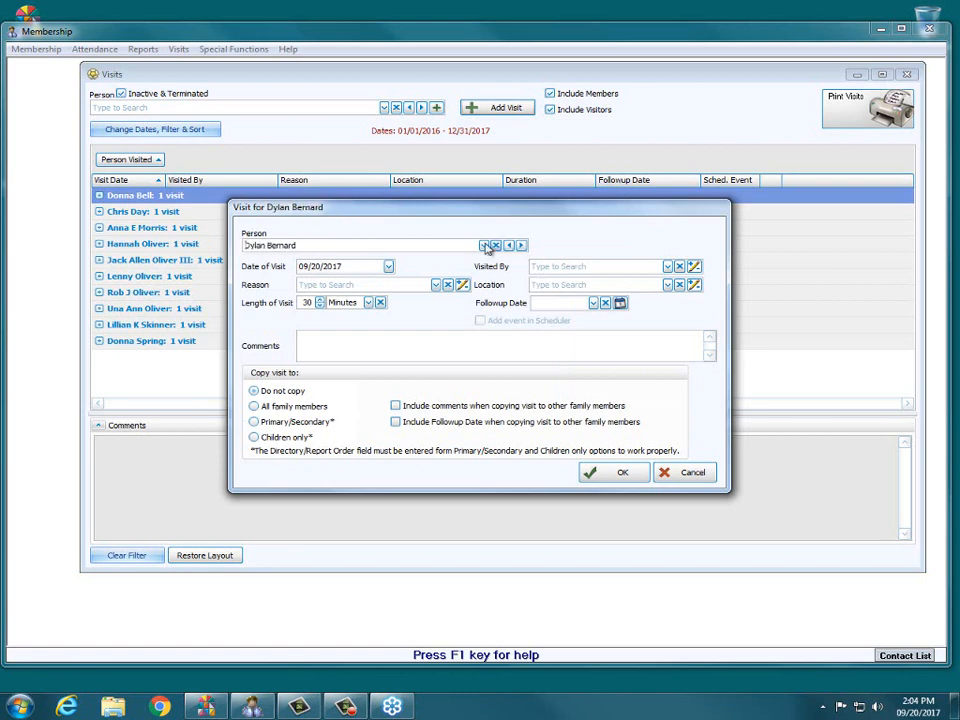
{"action": "left_click", "coordinate": [494, 245]}
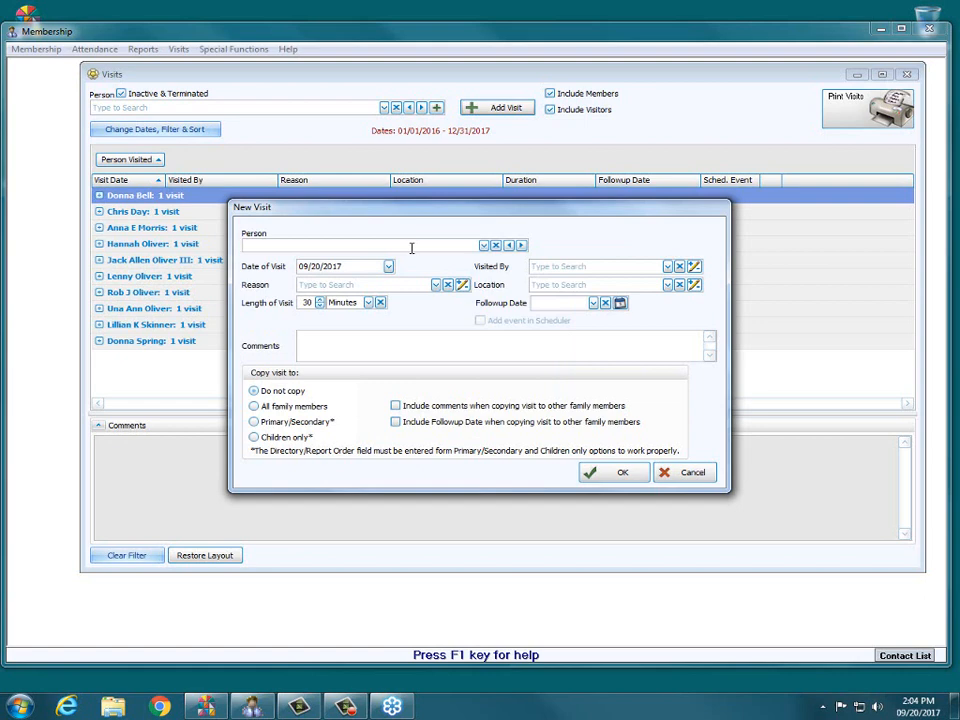
Search for "ni" and assign the first matching visitor as the visited person
{"action": "type", "text": "ni"}
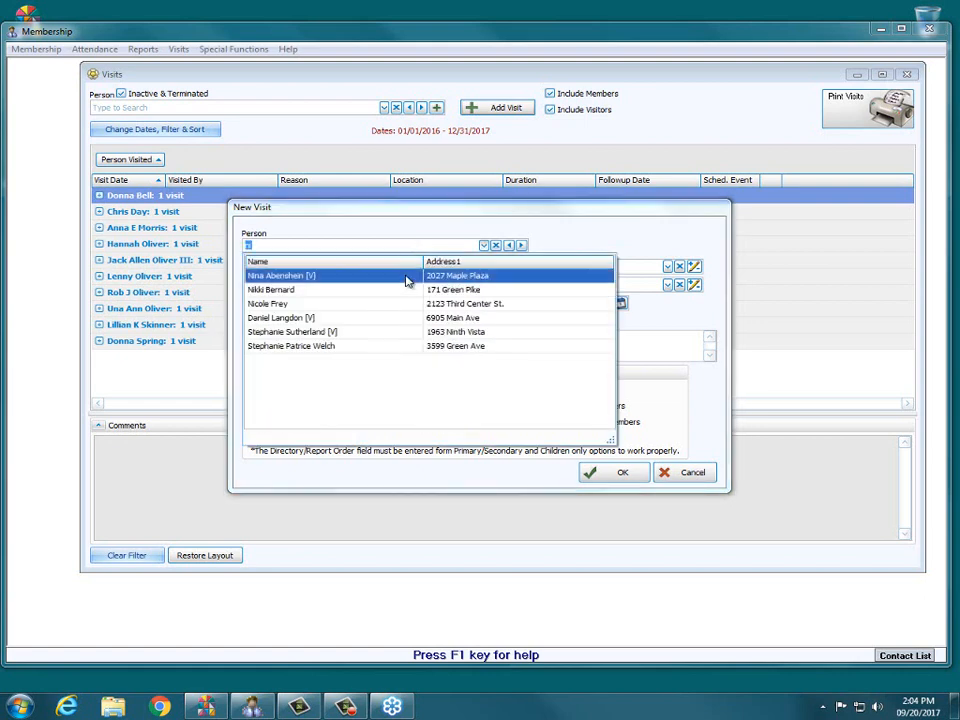
{"action": "left_click", "coordinate": [407, 281]}
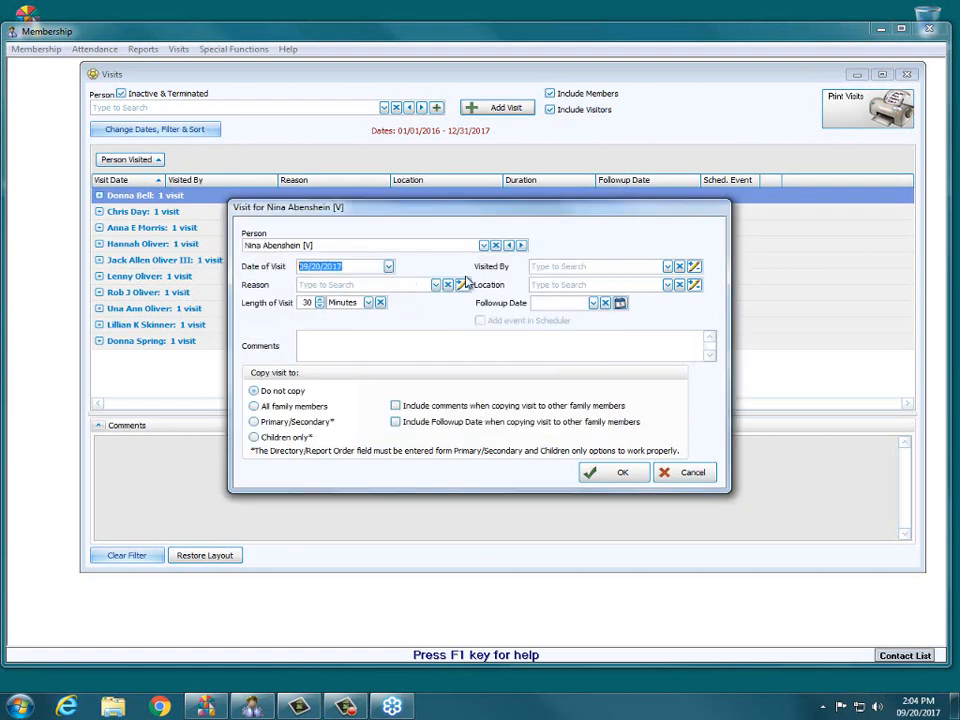
Set the date of visit to 08/20/2017 from the calendar, and replace it with 07/04/2017
{"action": "left_click", "coordinate": [388, 268]}
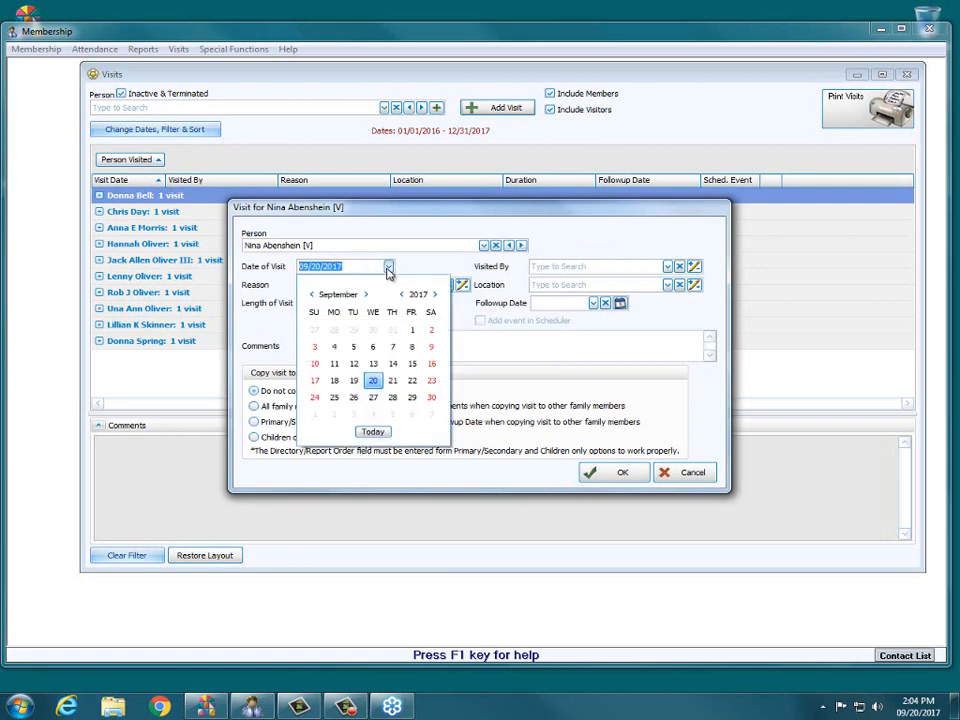
{"action": "left_click", "coordinate": [311, 295]}
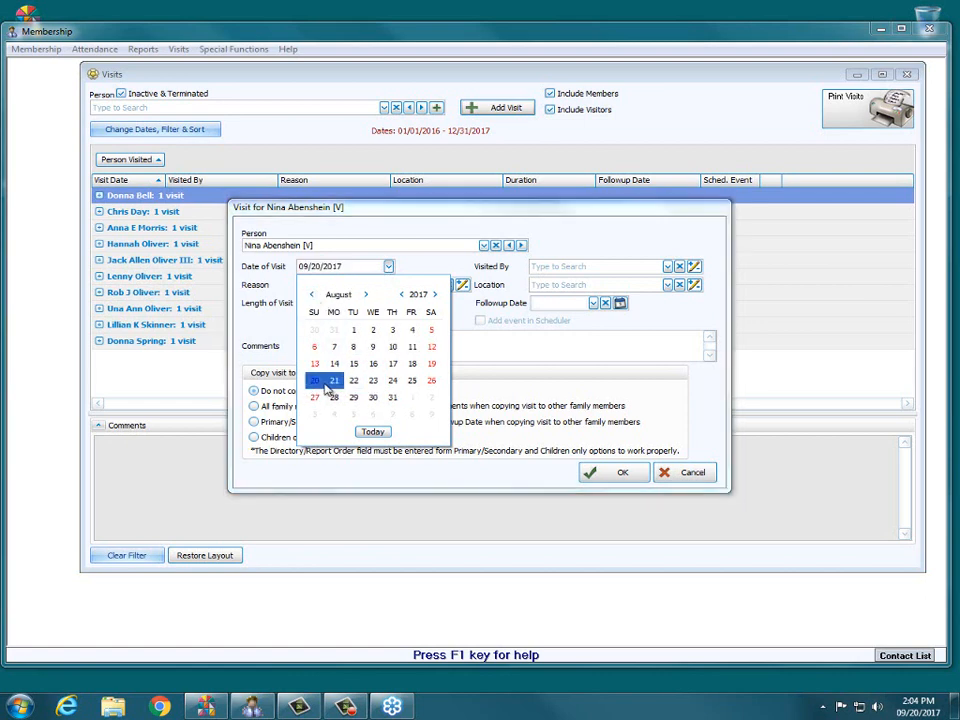
{"action": "left_click", "coordinate": [315, 386]}
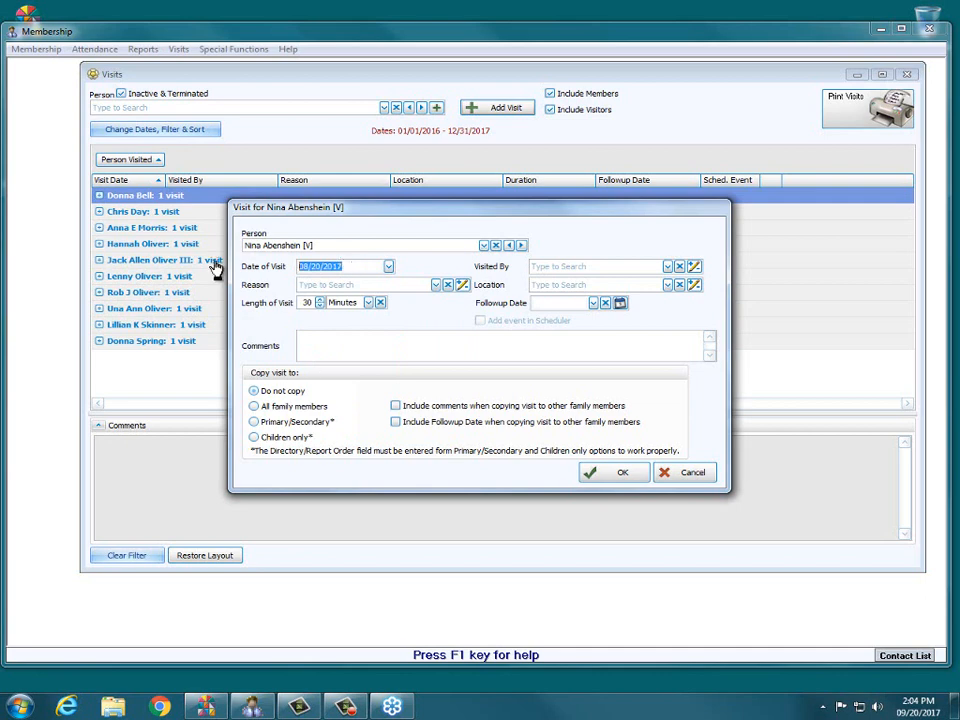
{"action": "type", "text": "0704"}
Check the available Visited By choices, add the code A with the description Administrator, and assign it to the visit
{"action": "left_click", "coordinate": [667, 267]}
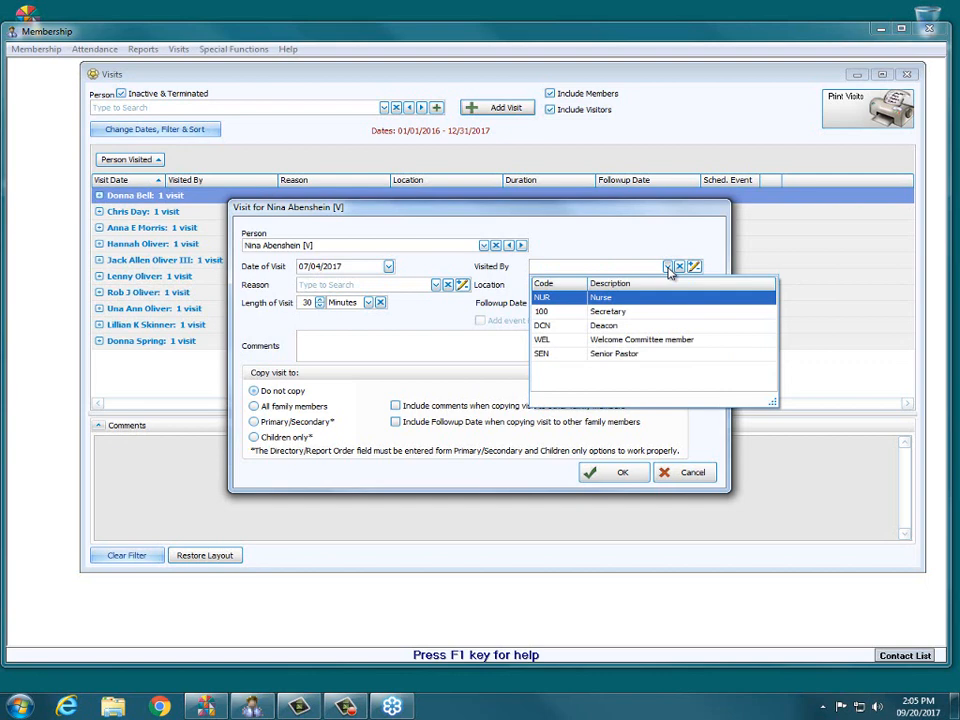
{"action": "left_click", "coordinate": [668, 268]}
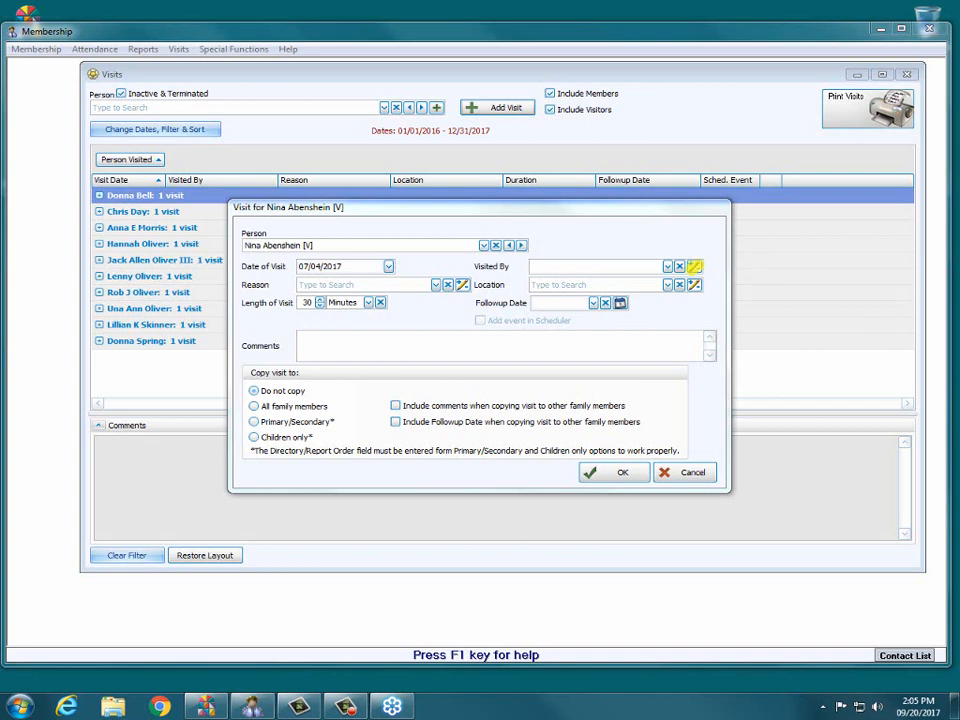
{"action": "left_click", "coordinate": [694, 266]}
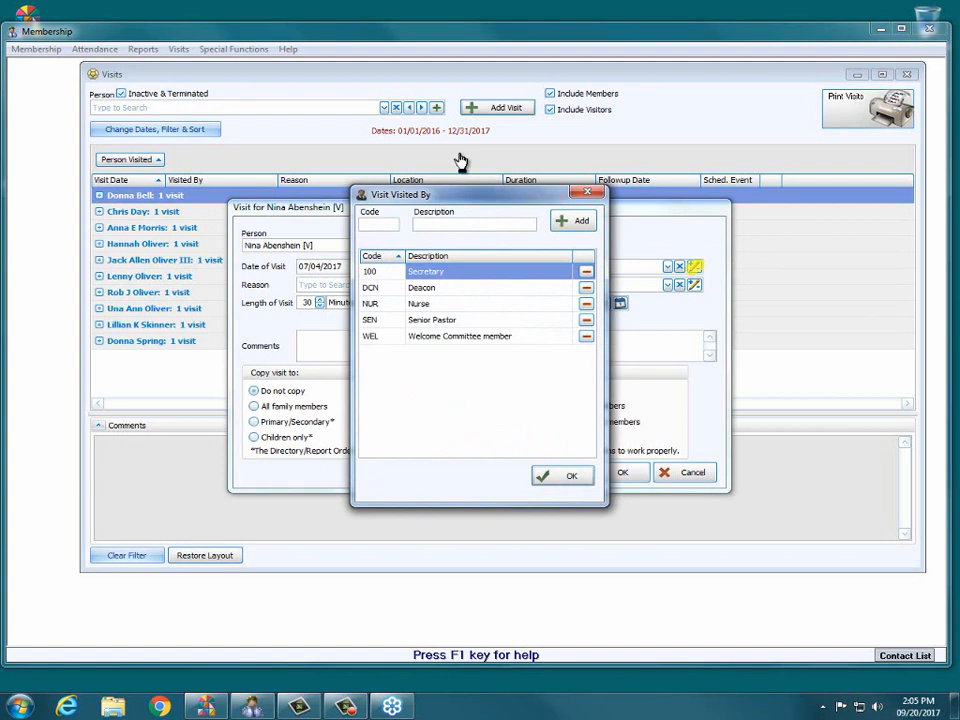
{"action": "type", "text": "A"}
{"action": "key", "text": "Tab"}
{"action": "type", "text": "Administrator"}
{"action": "left_click", "coordinate": [583, 225]}
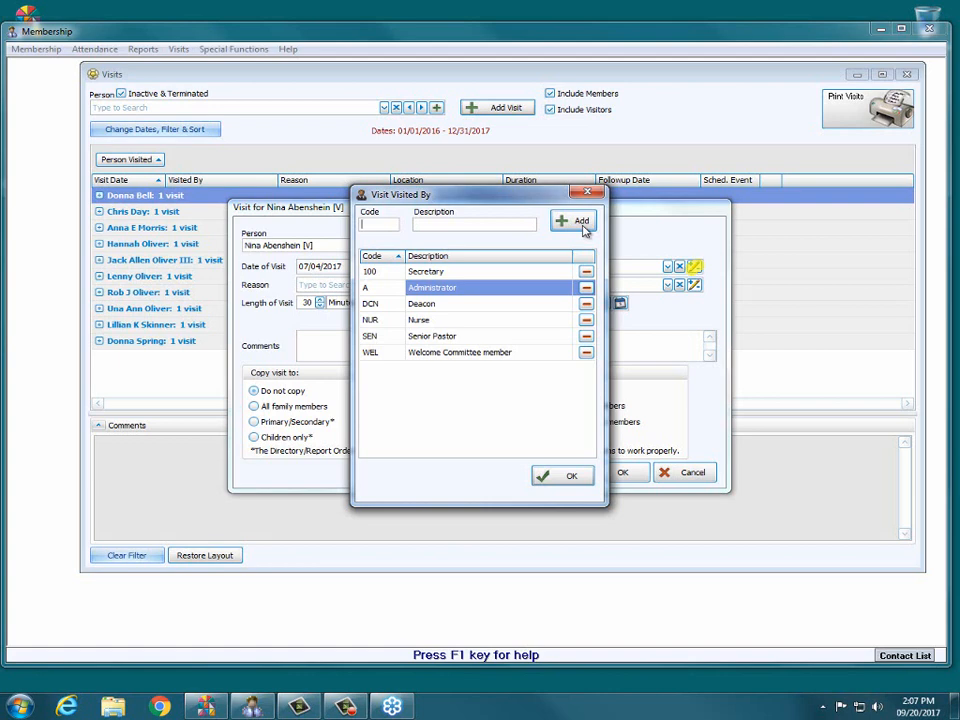
{"action": "left_click", "coordinate": [420, 287]}
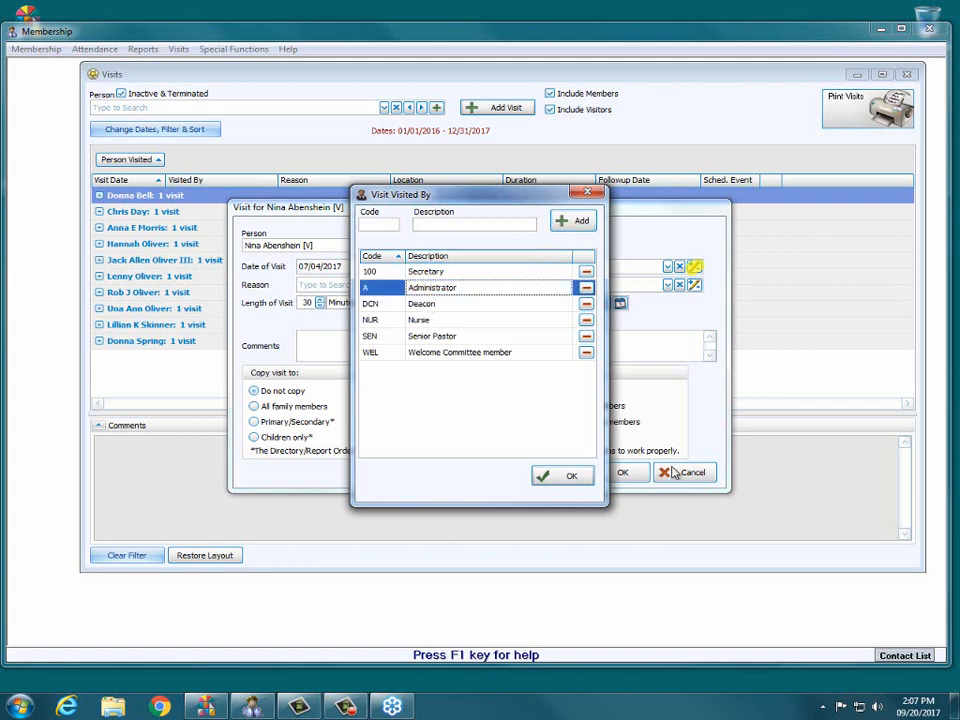
{"action": "left_click", "coordinate": [570, 476]}
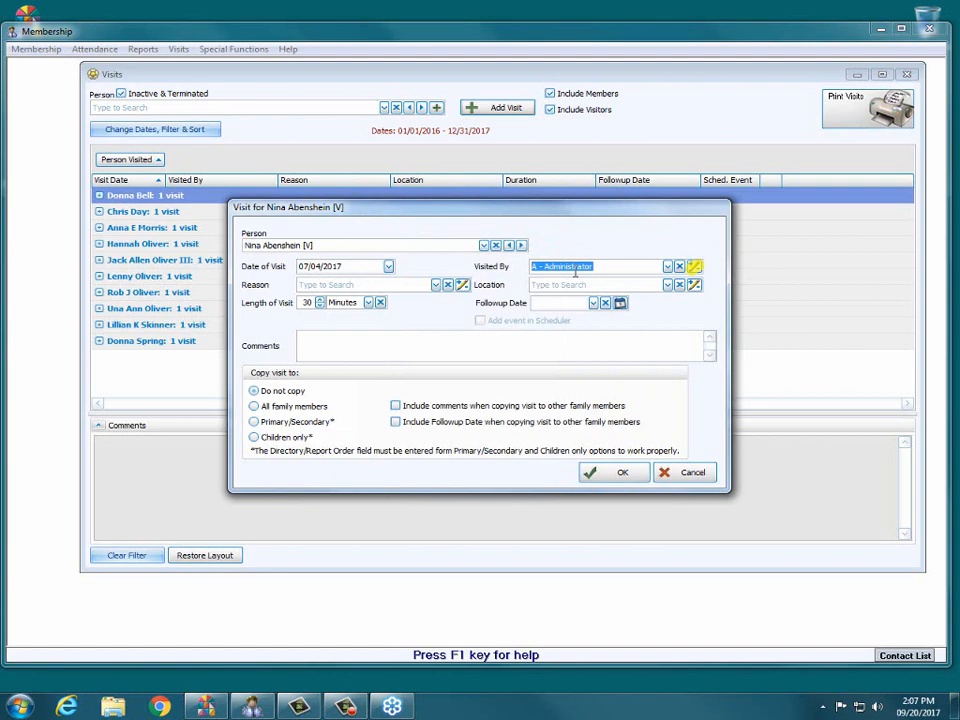
Set the visit's reason to code 100, First Visit Letter
{"action": "left_click", "coordinate": [463, 286]}
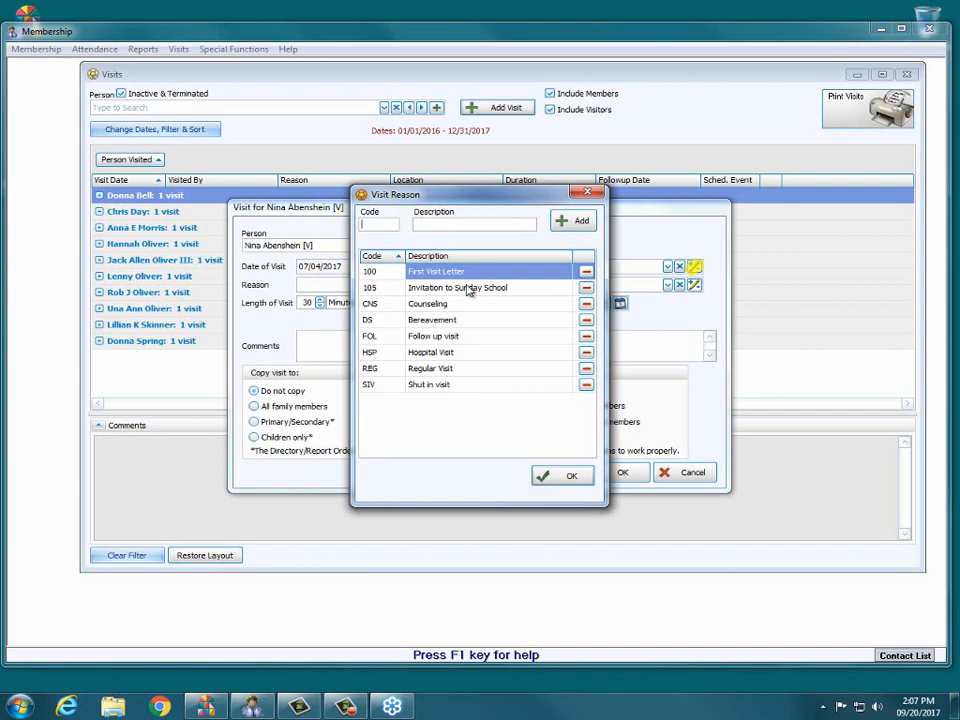
{"action": "left_click", "coordinate": [411, 271]}
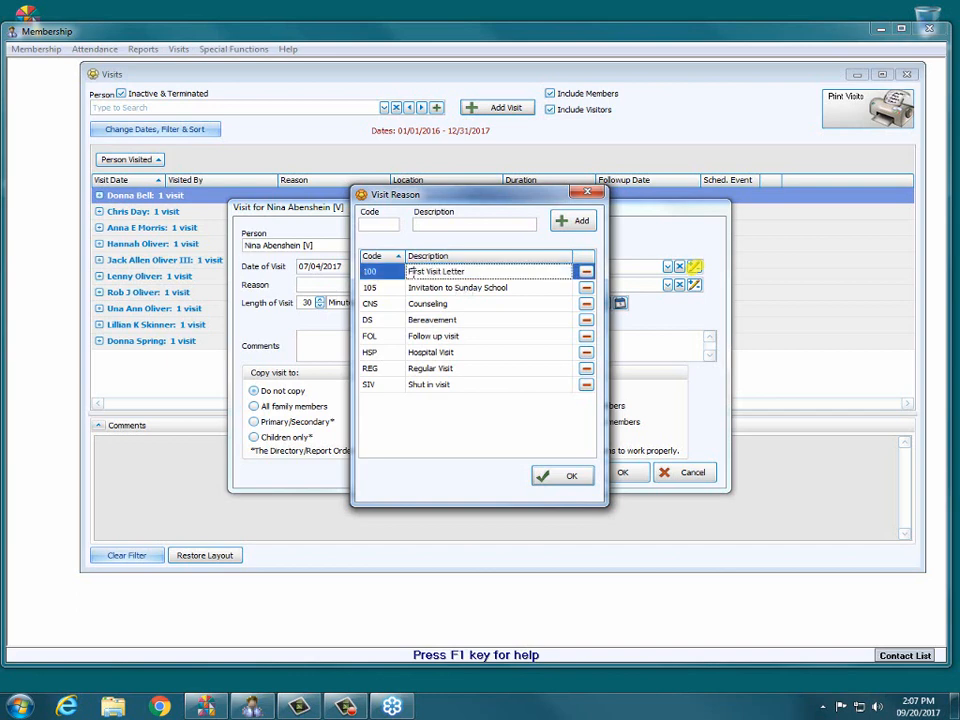
{"action": "left_click", "coordinate": [570, 476]}
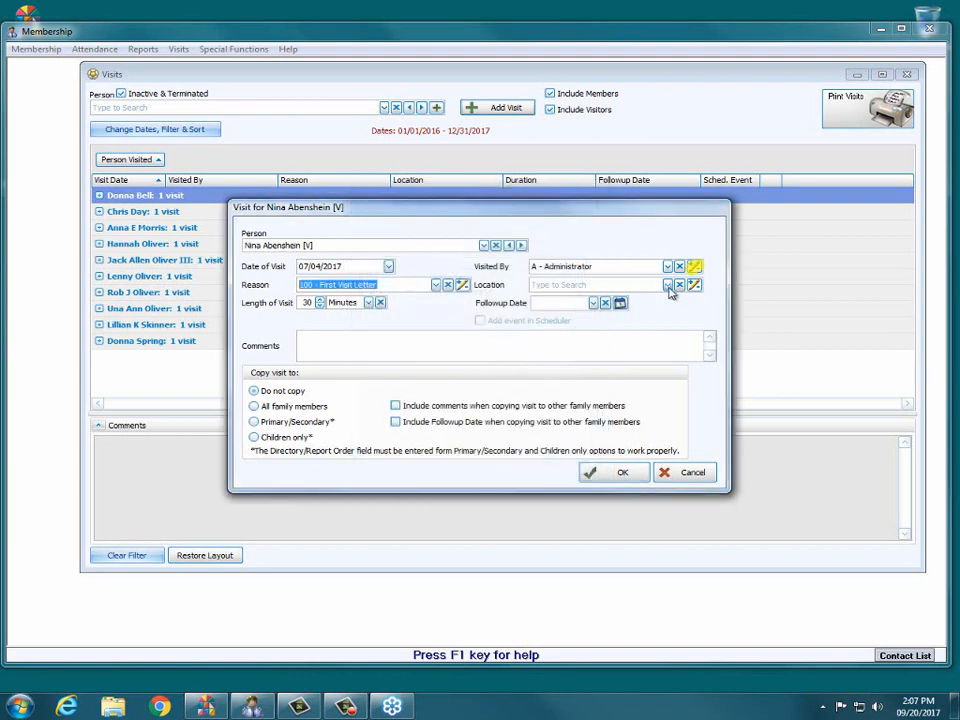
Set the visit's location to O, Other, and replace it with HOM, Home
{"action": "left_click", "coordinate": [668, 286]}
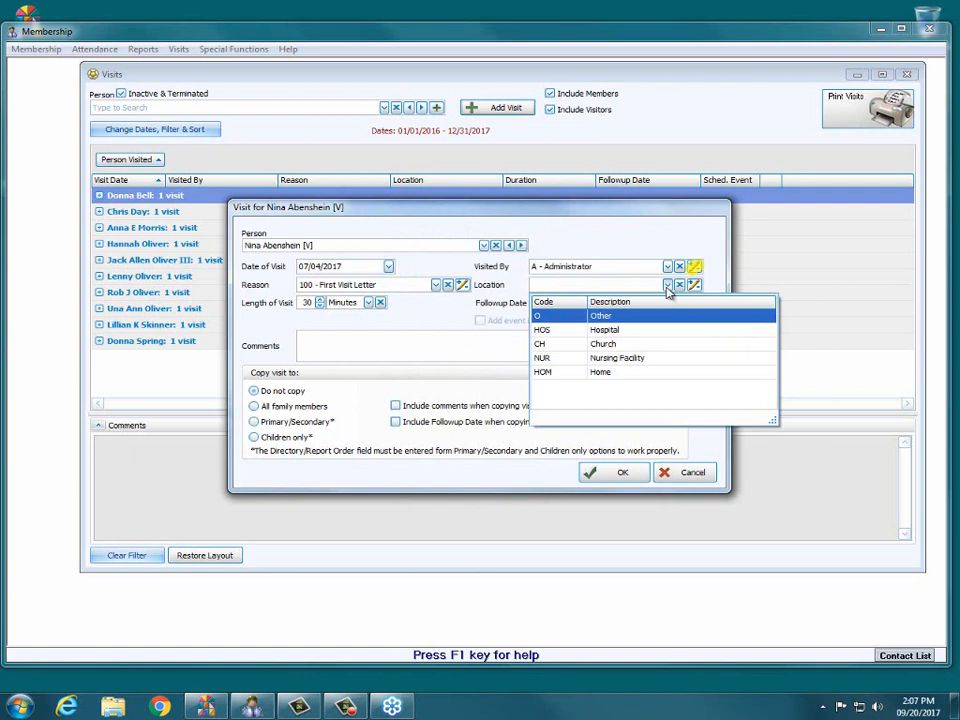
{"action": "left_click", "coordinate": [600, 315]}
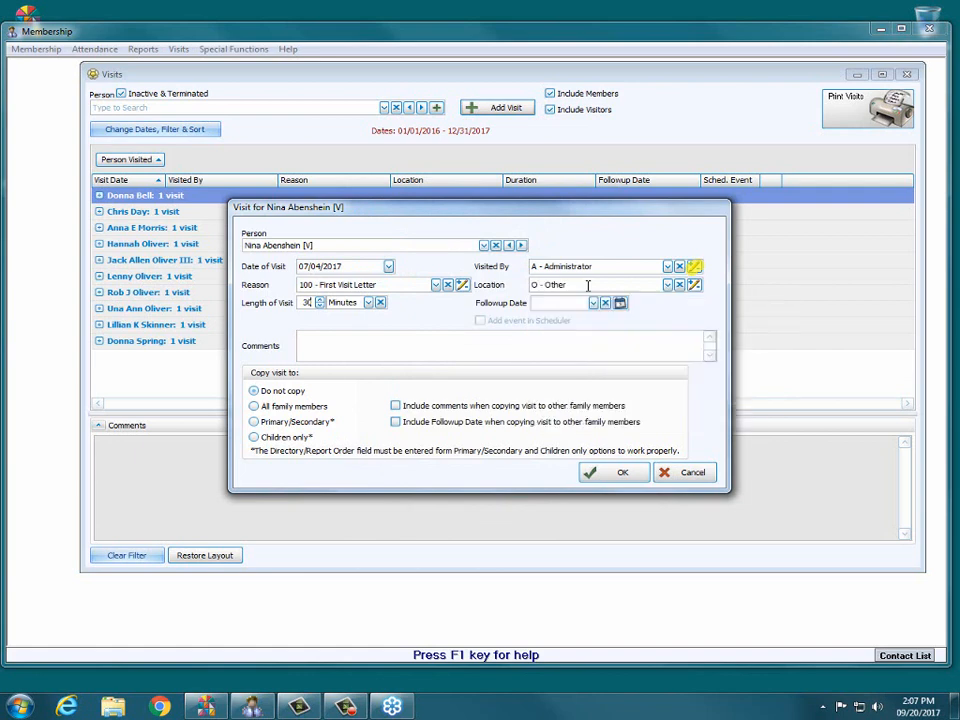
{"action": "left_click_drag", "start_coordinate": [492, 282], "coordinate": [456, 286]}
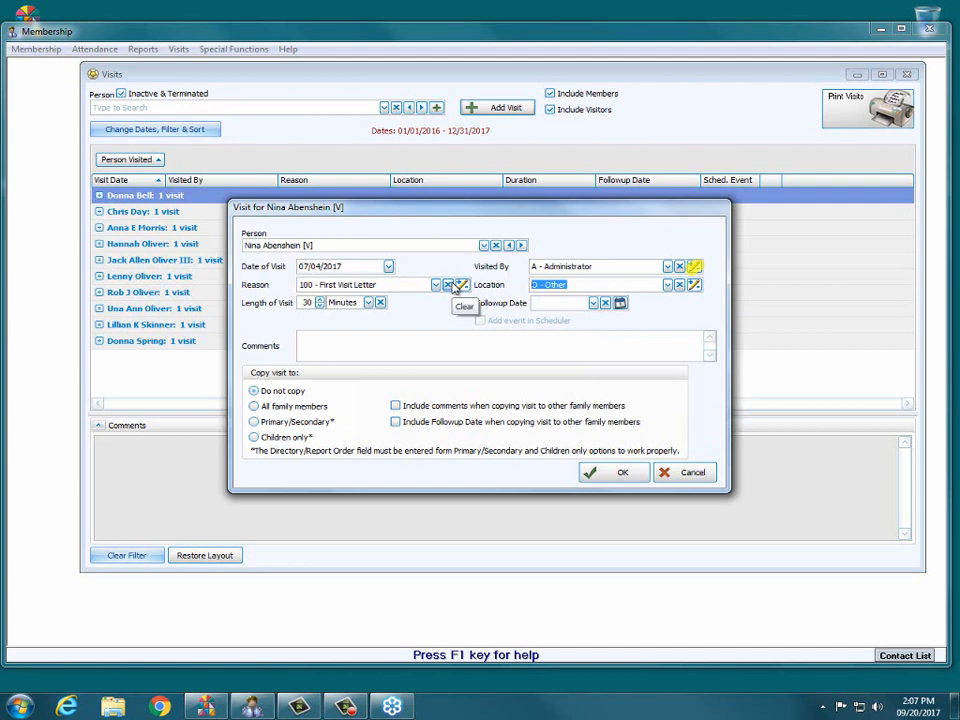
{"action": "type", "text": "o"}
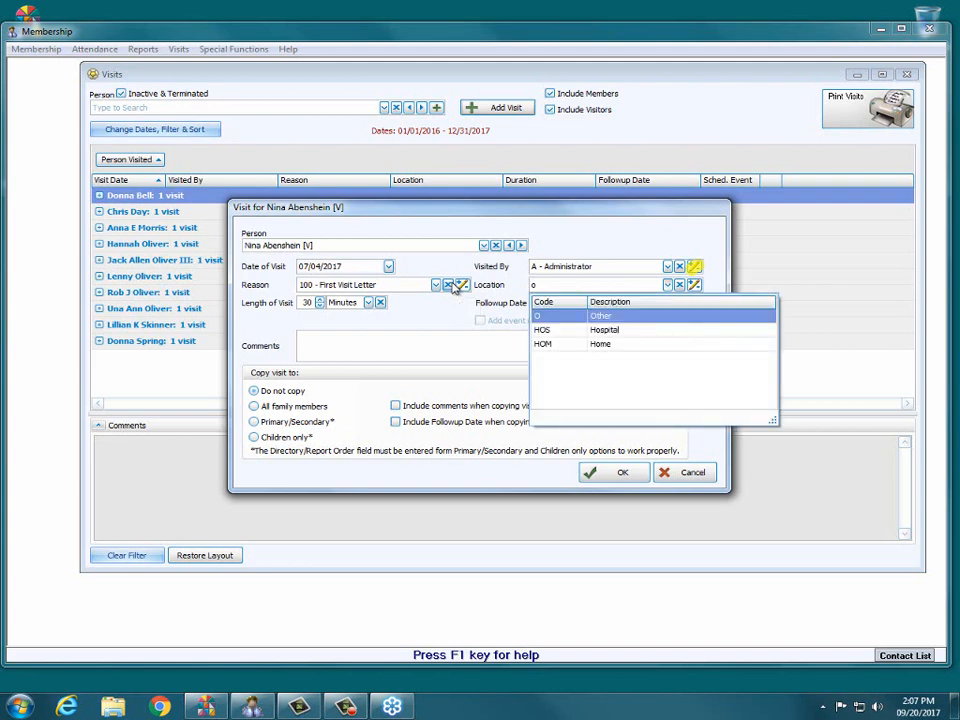
{"action": "key", "text": "BackSpace"}
{"action": "type", "text": "home"}
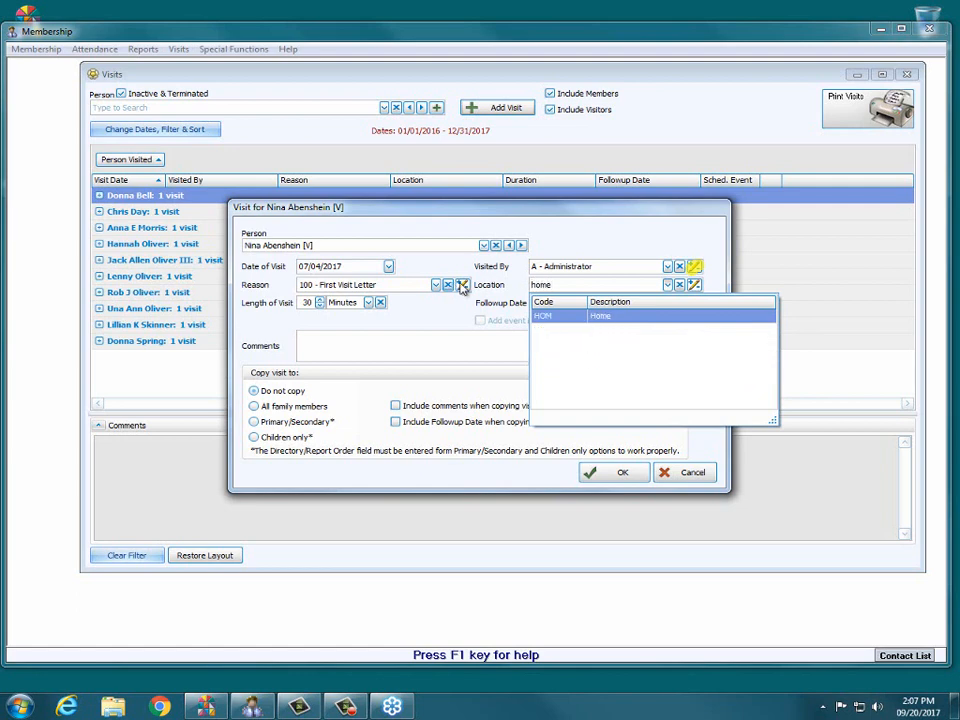
{"action": "left_click", "coordinate": [616, 318]}
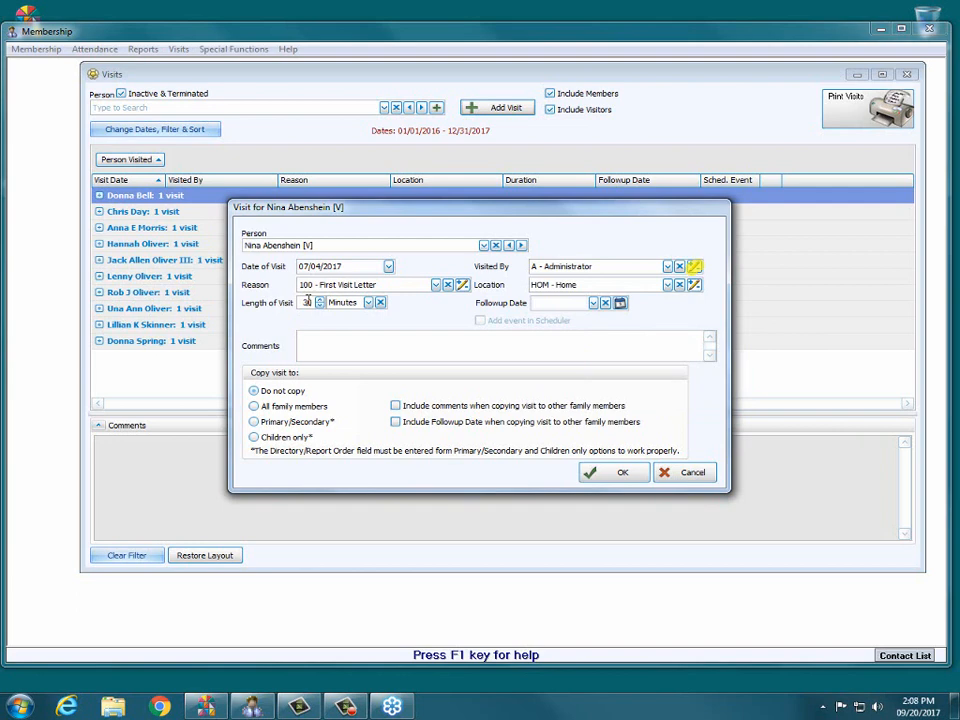
Clear the length of visit and set it to 2 hours
{"action": "left_click", "coordinate": [380, 303]}
{"action": "left_click", "coordinate": [311, 302]}
{"action": "left_click", "coordinate": [368, 302]}
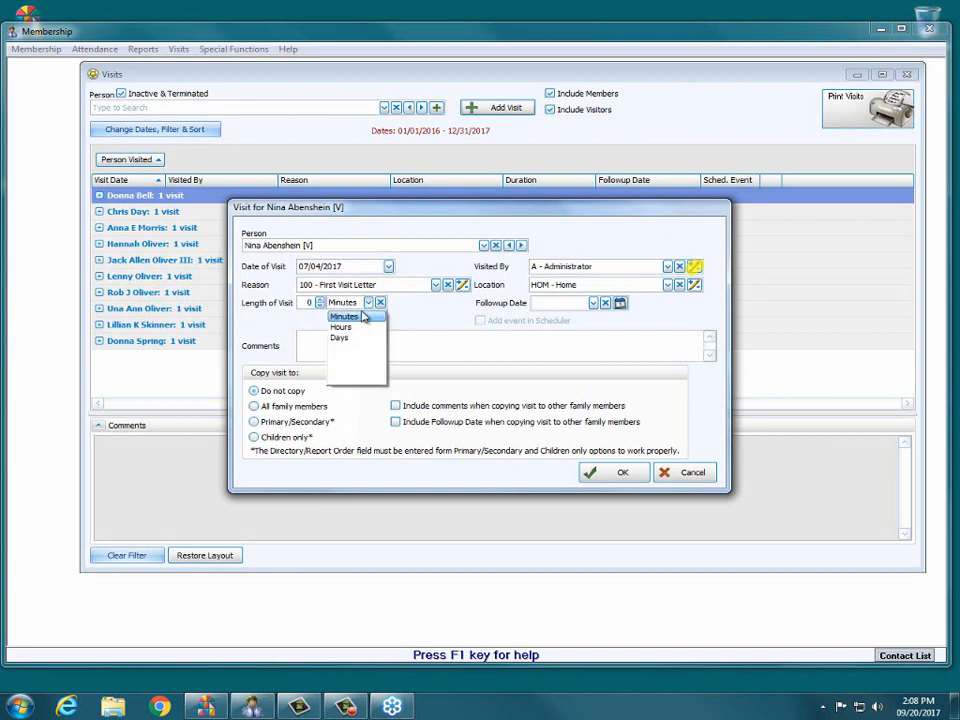
{"action": "left_click", "coordinate": [309, 302]}
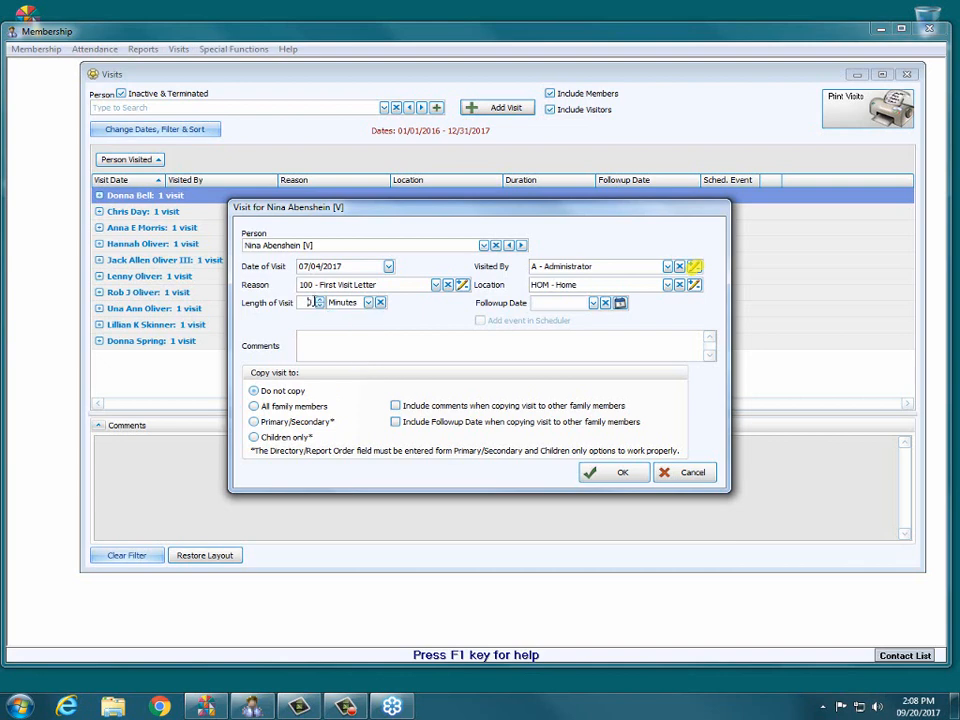
{"action": "double_click", "coordinate": [309, 302]}
{"action": "left_click", "coordinate": [319, 299]}
{"action": "left_click", "coordinate": [319, 299]}
{"action": "left_click", "coordinate": [368, 302]}
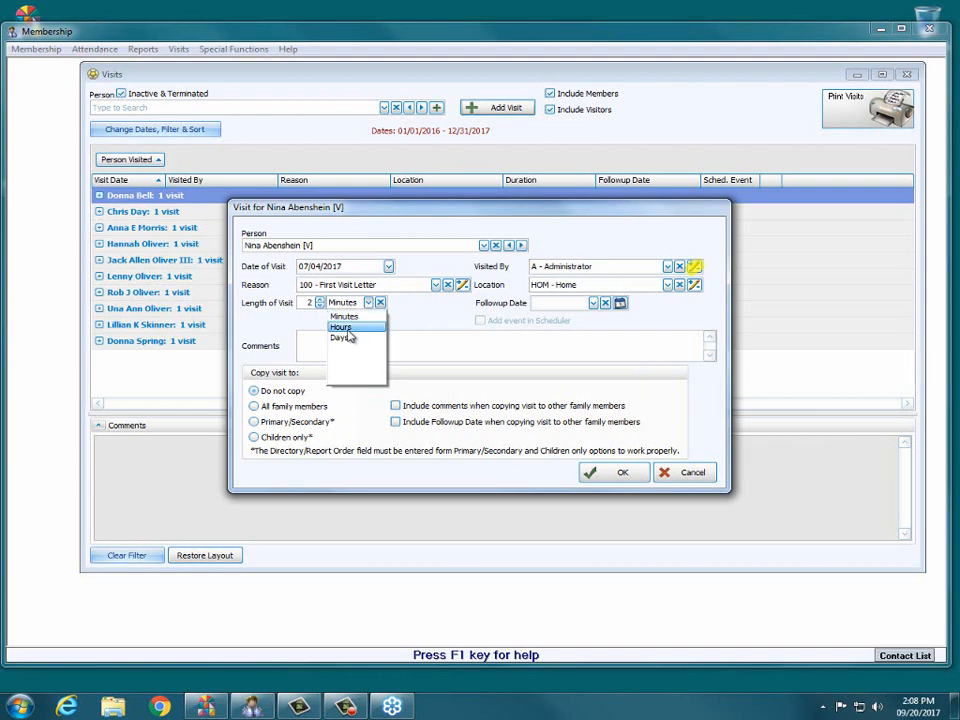
{"action": "left_click", "coordinate": [365, 327]}
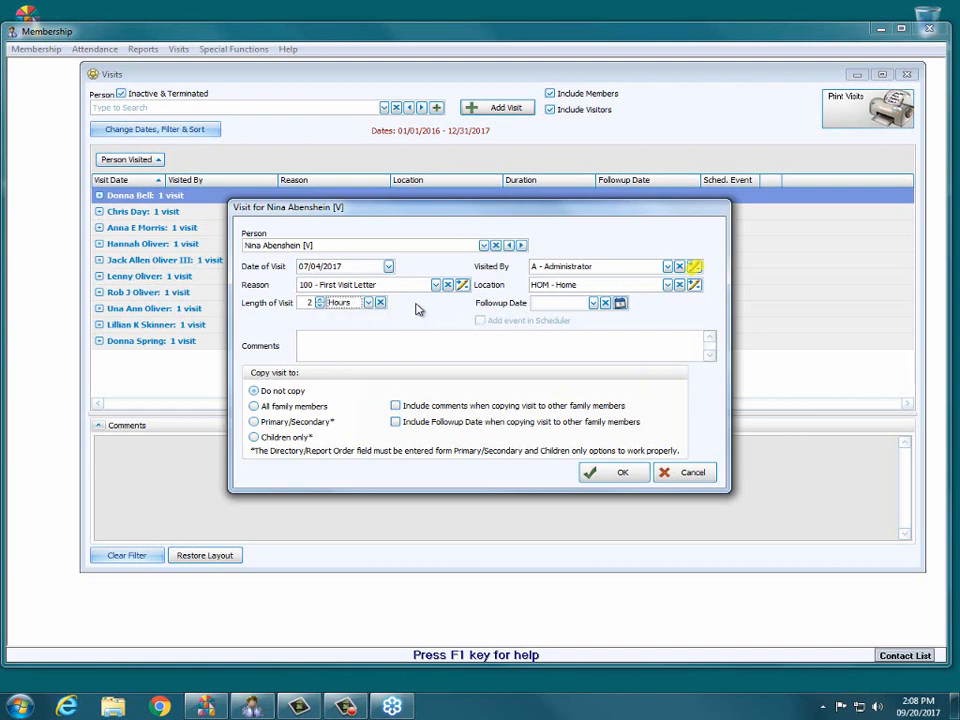
Enter a September 2 followup date, and replace it with 09/28/2017 from the calendar
{"action": "left_click", "coordinate": [576, 303]}
{"action": "type", "text": "9/"}
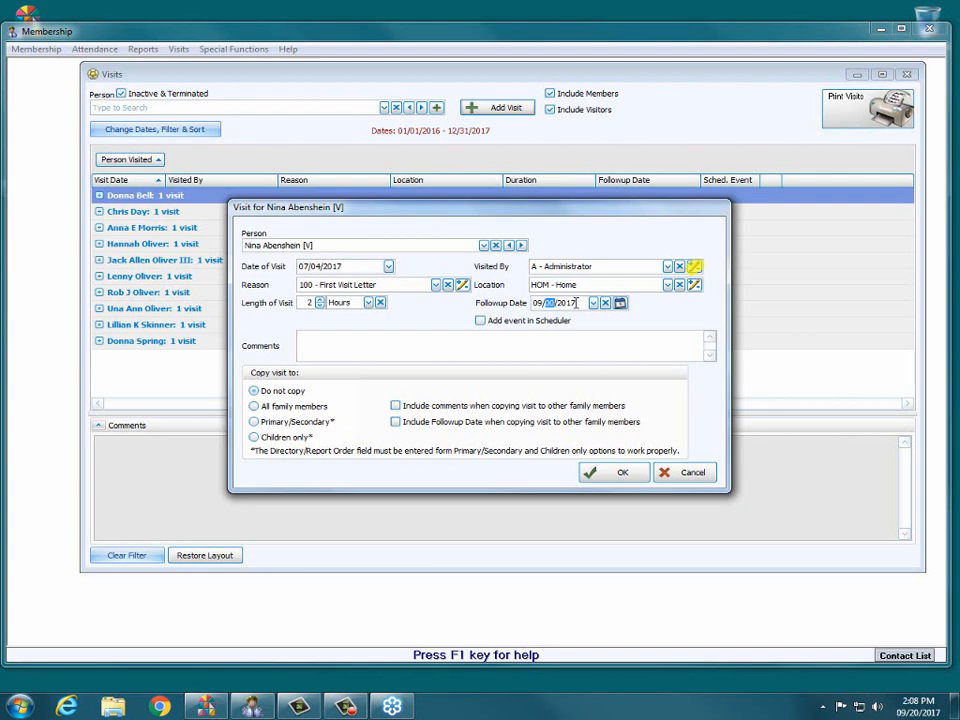
{"action": "type", "text": "02/2017"}
{"action": "left_click", "coordinate": [594, 303]}
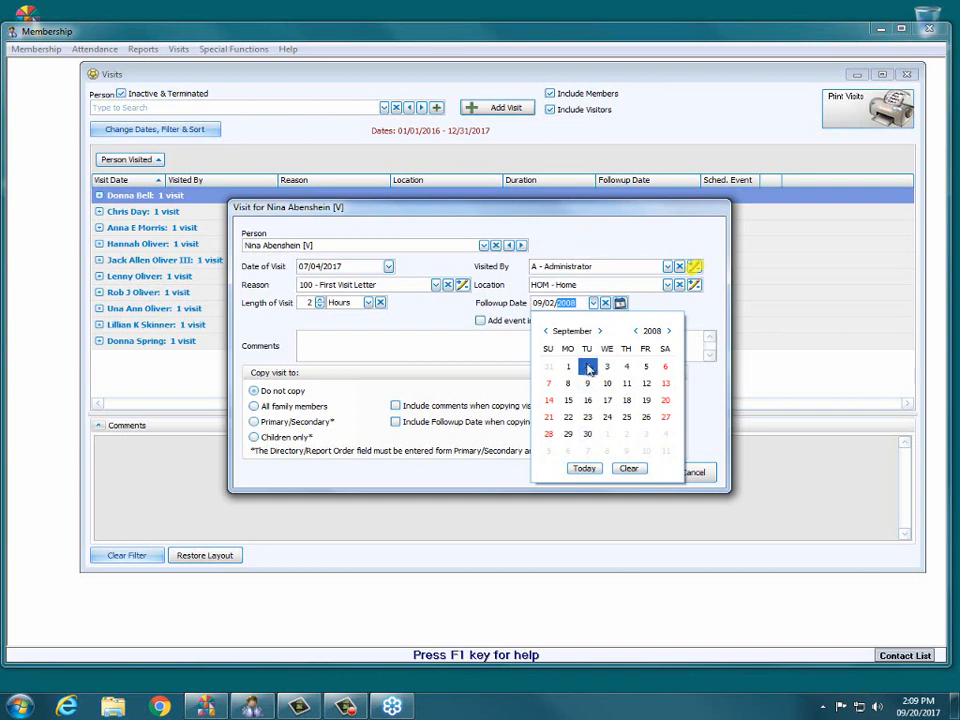
{"action": "left_click", "coordinate": [588, 372]}
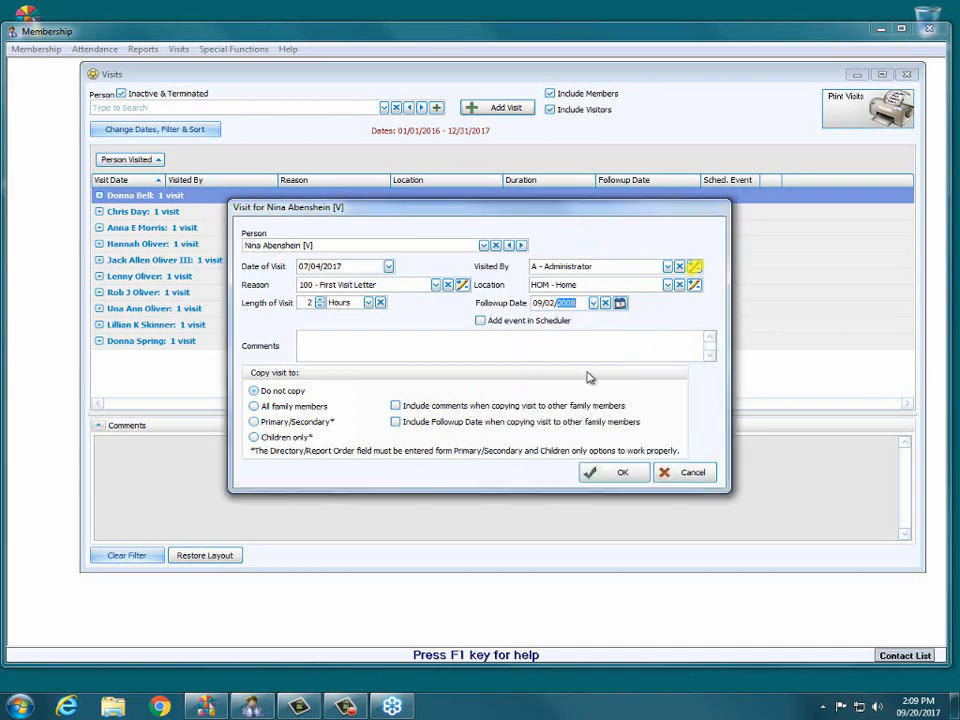
{"action": "left_click", "coordinate": [594, 303]}
{"action": "left_click", "coordinate": [669, 331]}
{"action": "left_click", "coordinate": [669, 331]}
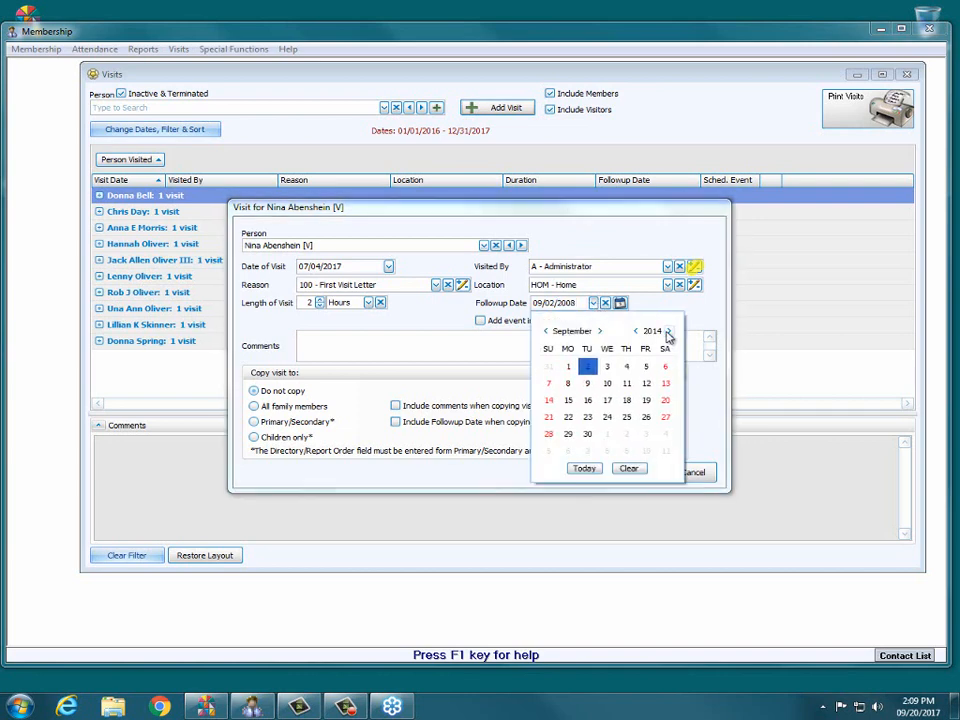
{"action": "left_click", "coordinate": [669, 331]}
{"action": "left_click", "coordinate": [669, 331]}
{"action": "left_click", "coordinate": [626, 434]}
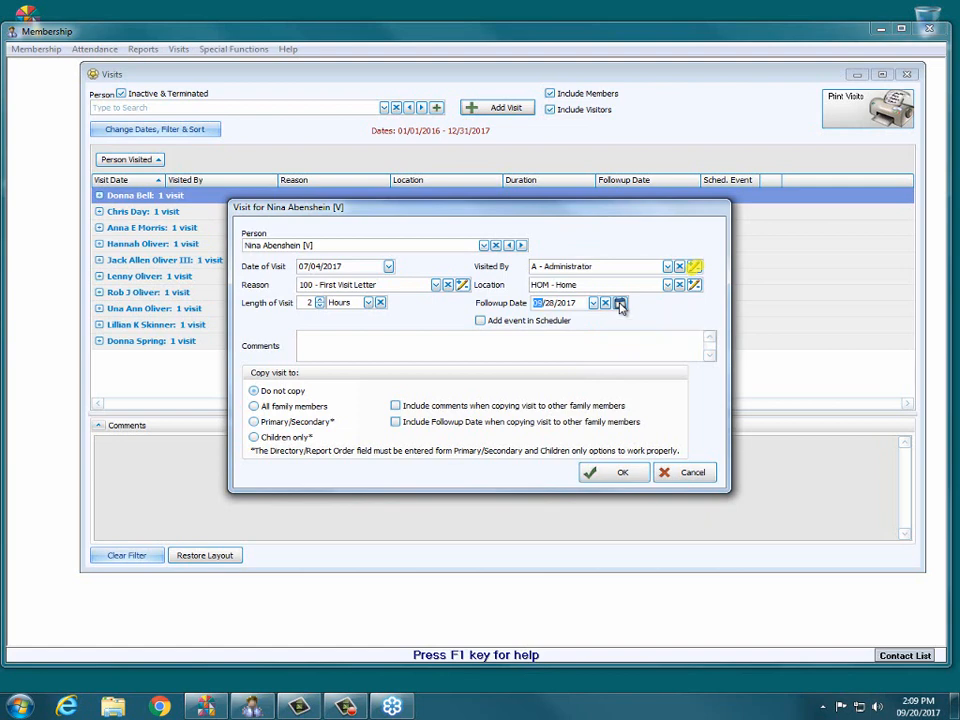
Set the followup date to 6 months after the visit, and enable adding the event in Scheduler
{"action": "left_click", "coordinate": [620, 304]}
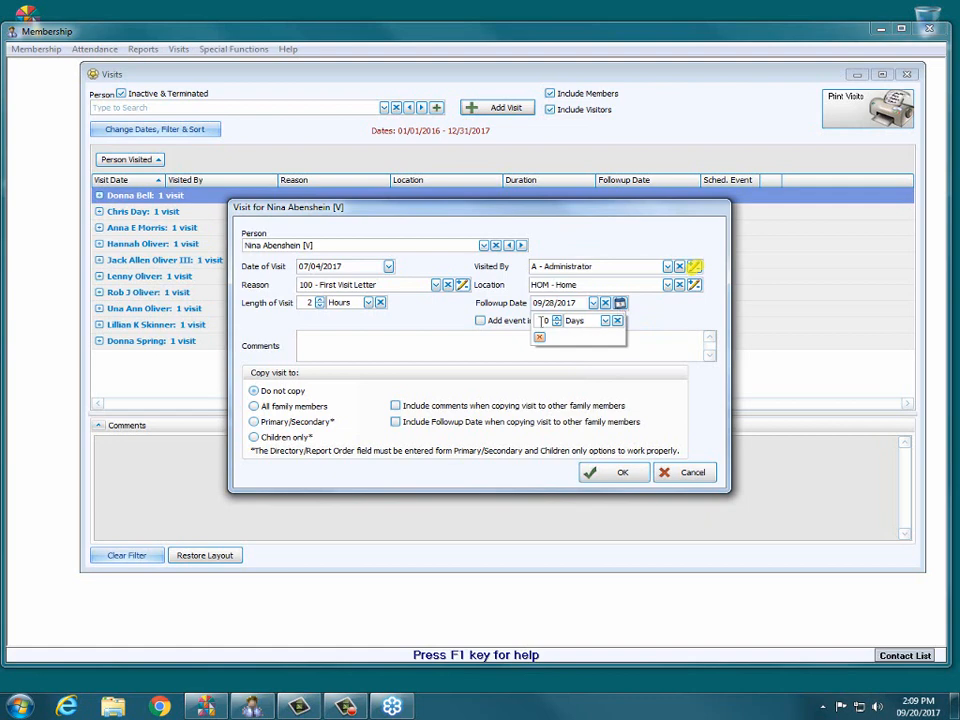
{"action": "left_click_drag", "start_coordinate": [543, 321], "coordinate": [549, 321]}
{"action": "type", "text": "6"}
{"action": "left_click", "coordinate": [605, 320]}
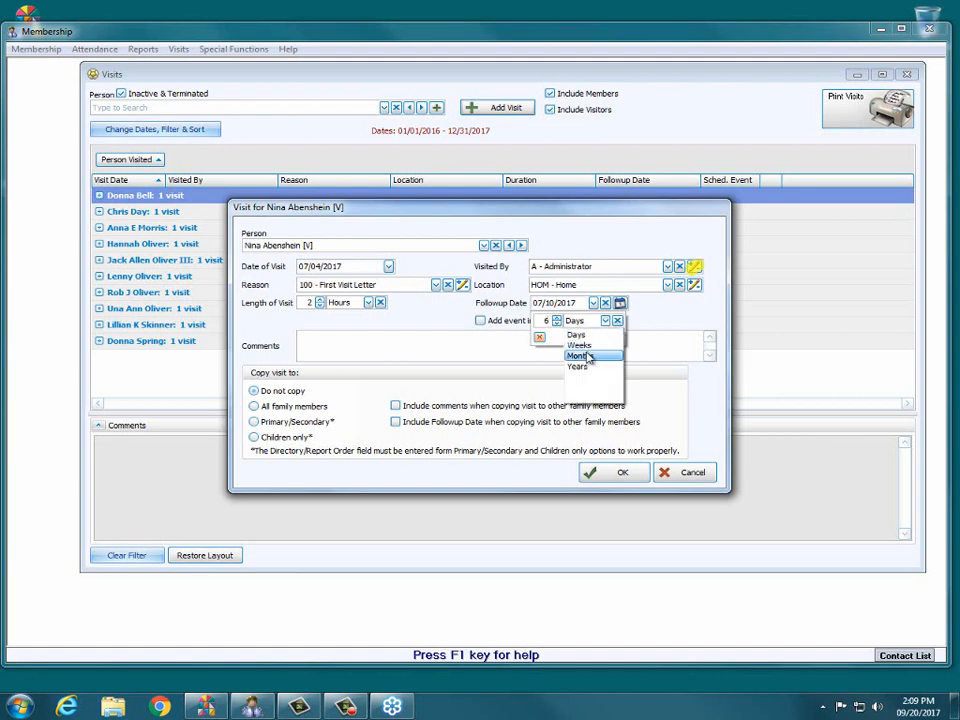
{"action": "left_click", "coordinate": [584, 355]}
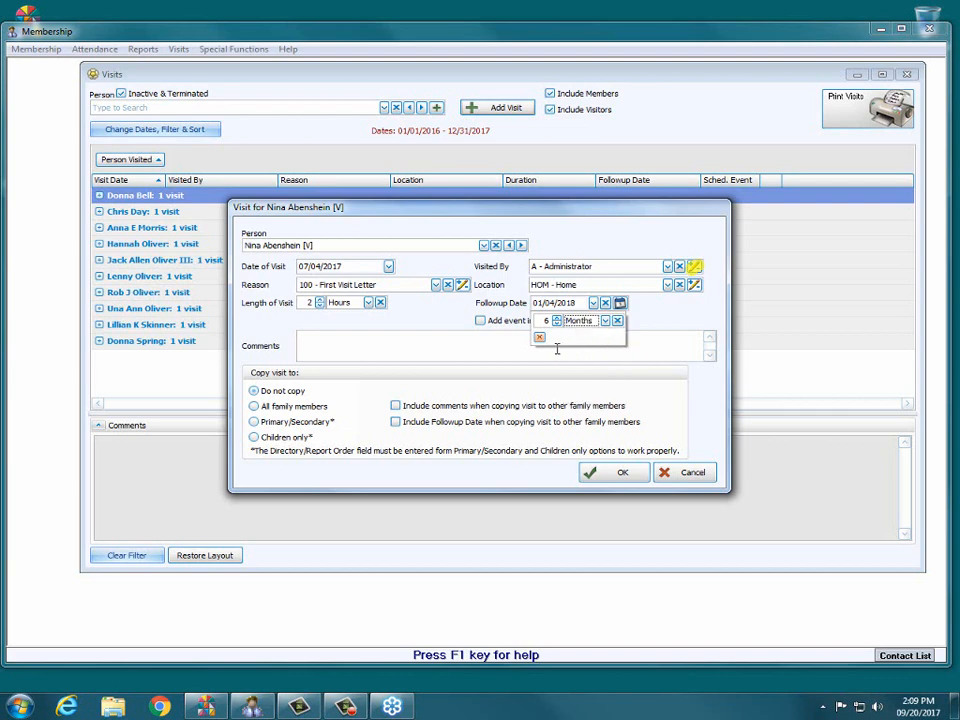
{"action": "left_click", "coordinate": [539, 337]}
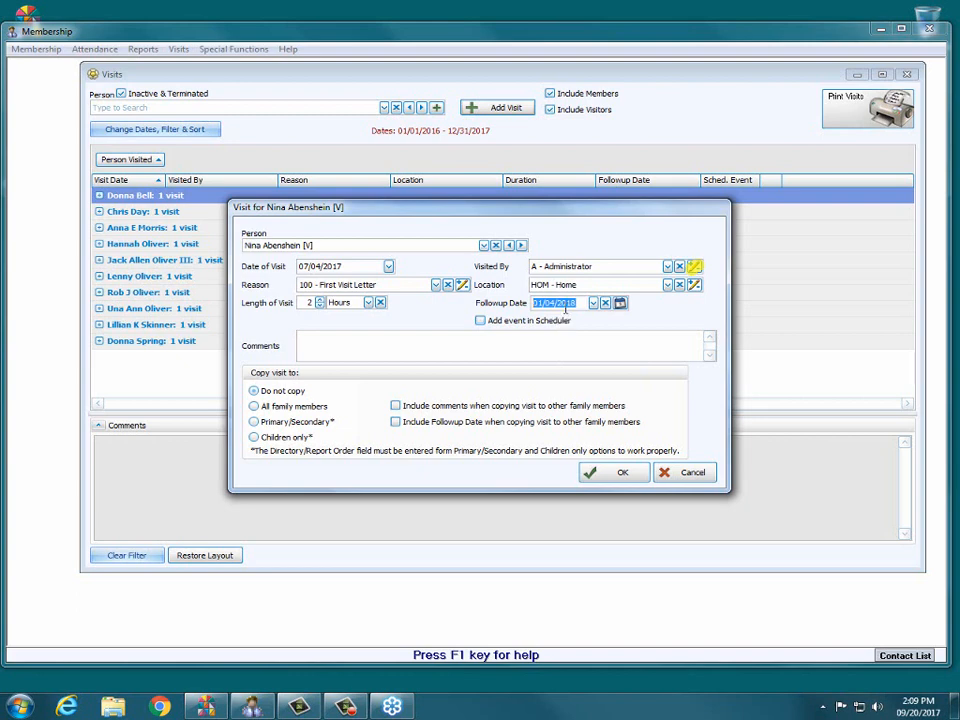
{"action": "left_click", "coordinate": [485, 324]}
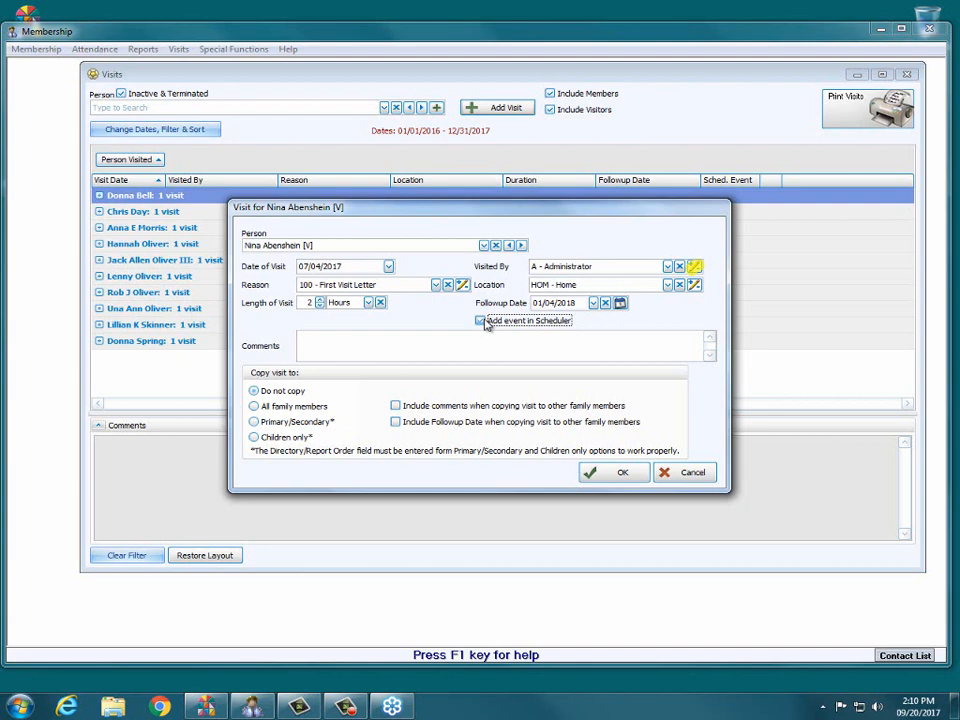
Enter the comment "Welcomed to church" and change Visited By to WEL, Welcome Committee member
{"action": "left_click", "coordinate": [443, 342]}
{"action": "type", "text": "Welcomed"}
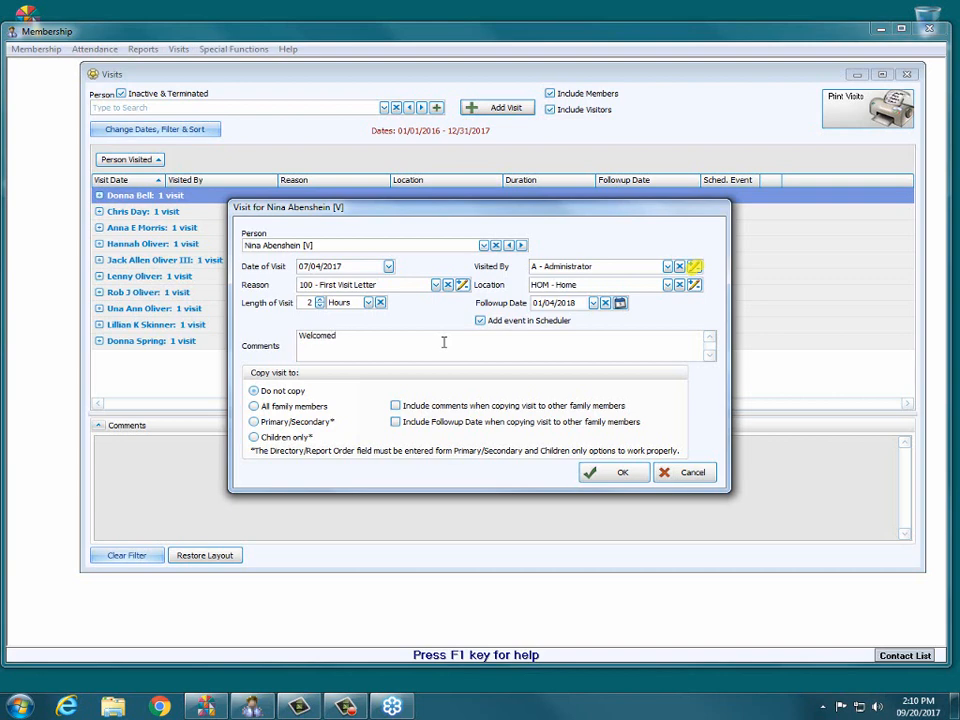
{"action": "type", "text": " to church"}
{"action": "left_click", "coordinate": [667, 266]}
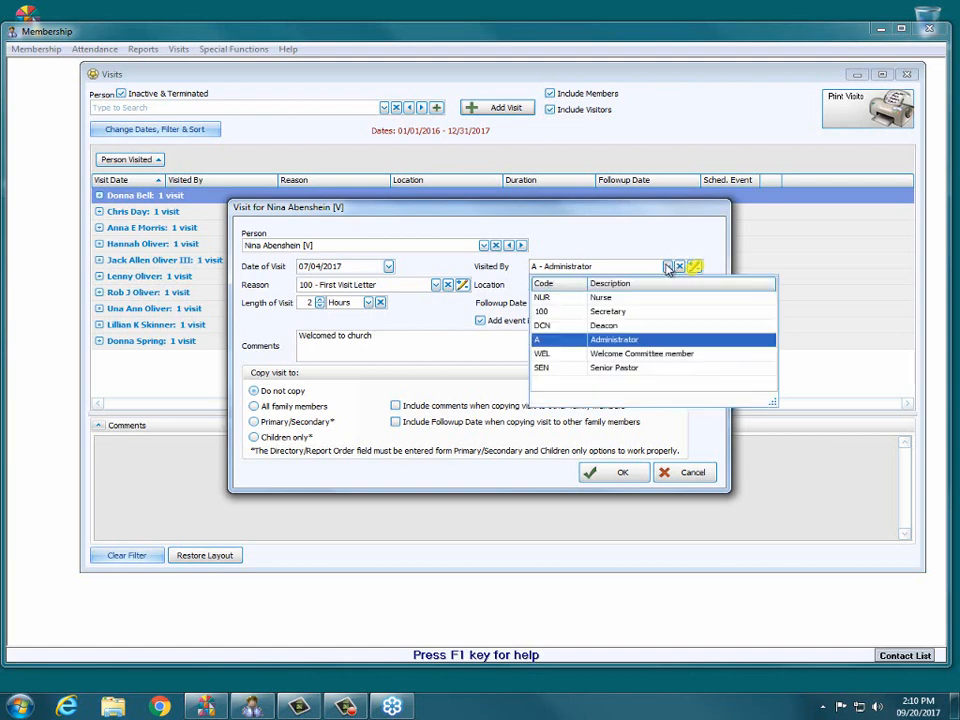
{"action": "left_click", "coordinate": [641, 355]}
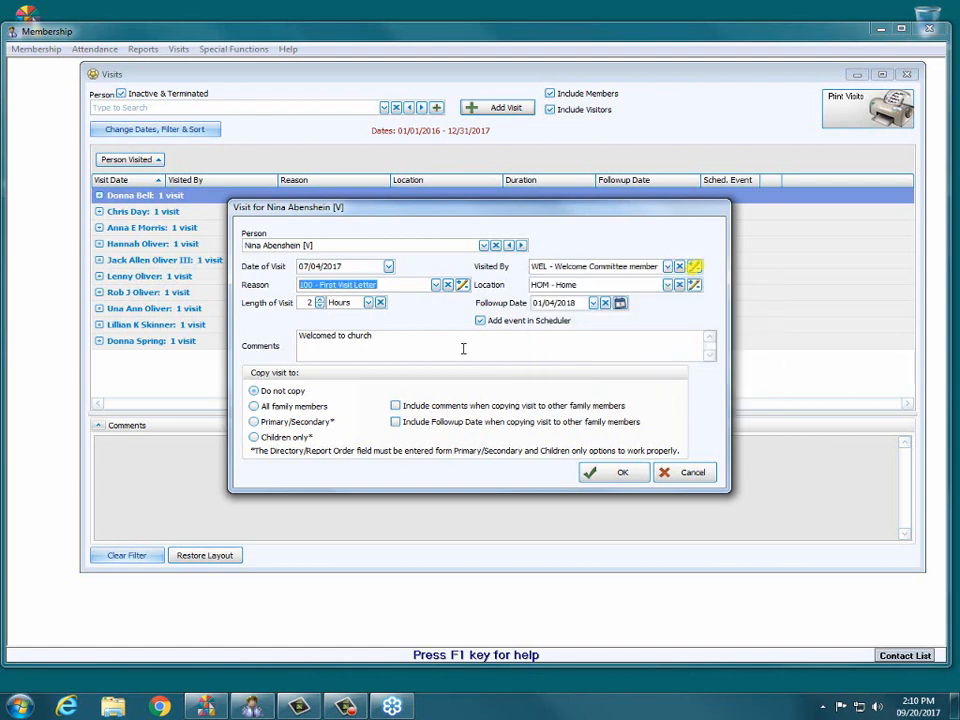
Try adding the filler text "asdf" and extra lines to the comment, and restore its wording to "Welcomed to church"
{"action": "left_click", "coordinate": [393, 349]}
{"action": "type", "text": "asdf"}
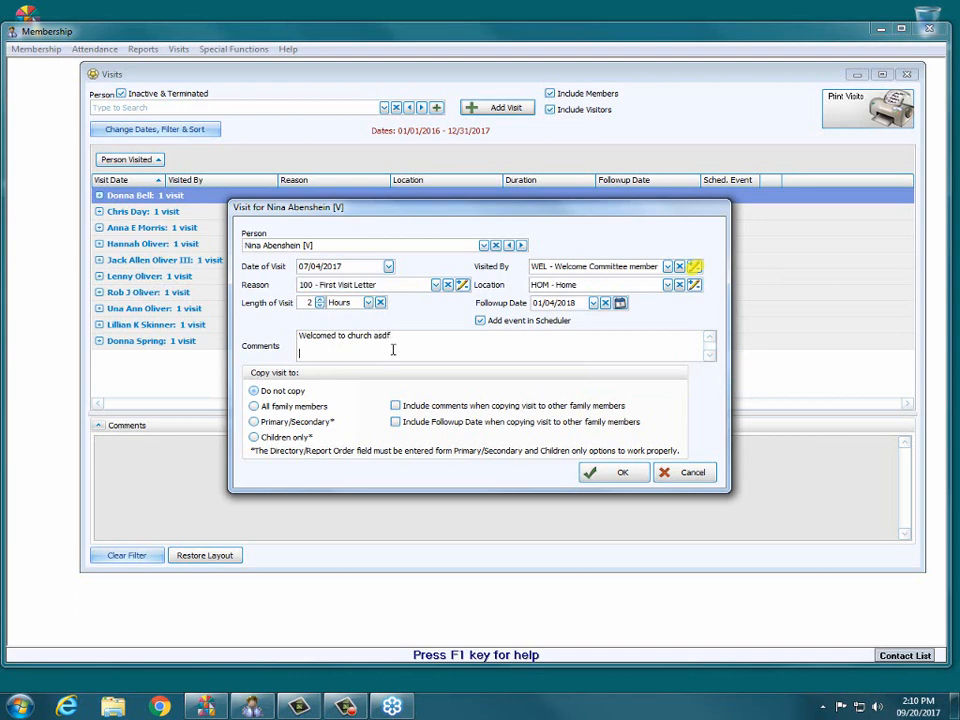
{"action": "key", "text": "Return"}
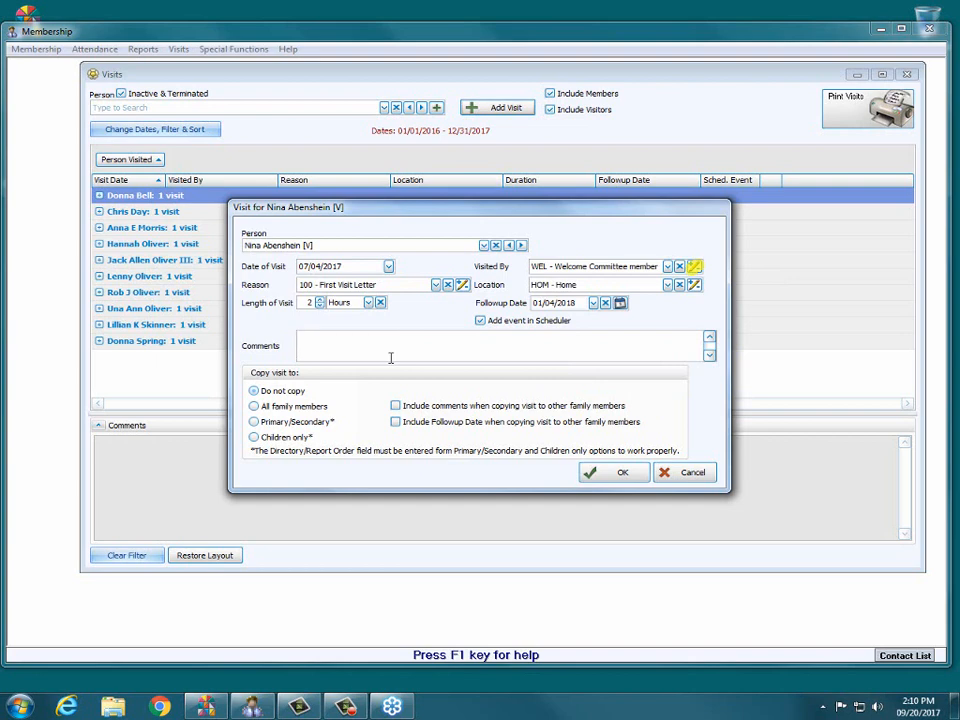
{"action": "type", "text": "Welcomed to church asdf"}
{"action": "left_click_drag", "start_coordinate": [405, 336], "coordinate": [374, 338]}
{"action": "key", "text": "BackSpace"}
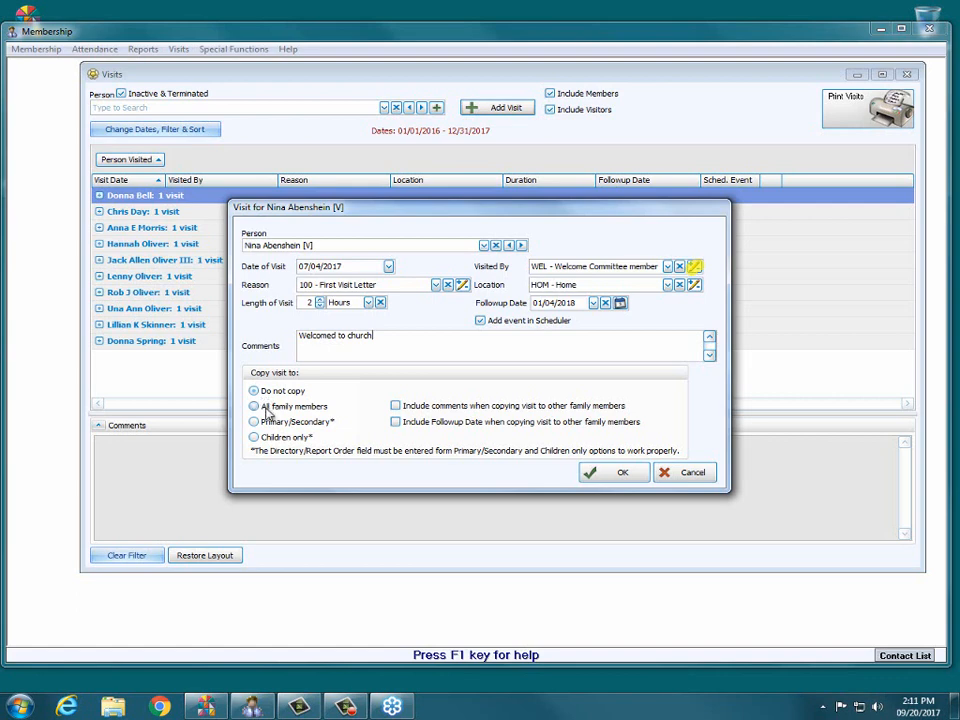
Choose to copy the visit to children only, including the comments and the Followup Date
{"action": "left_click", "coordinate": [259, 408]}
{"action": "left_click", "coordinate": [256, 421]}
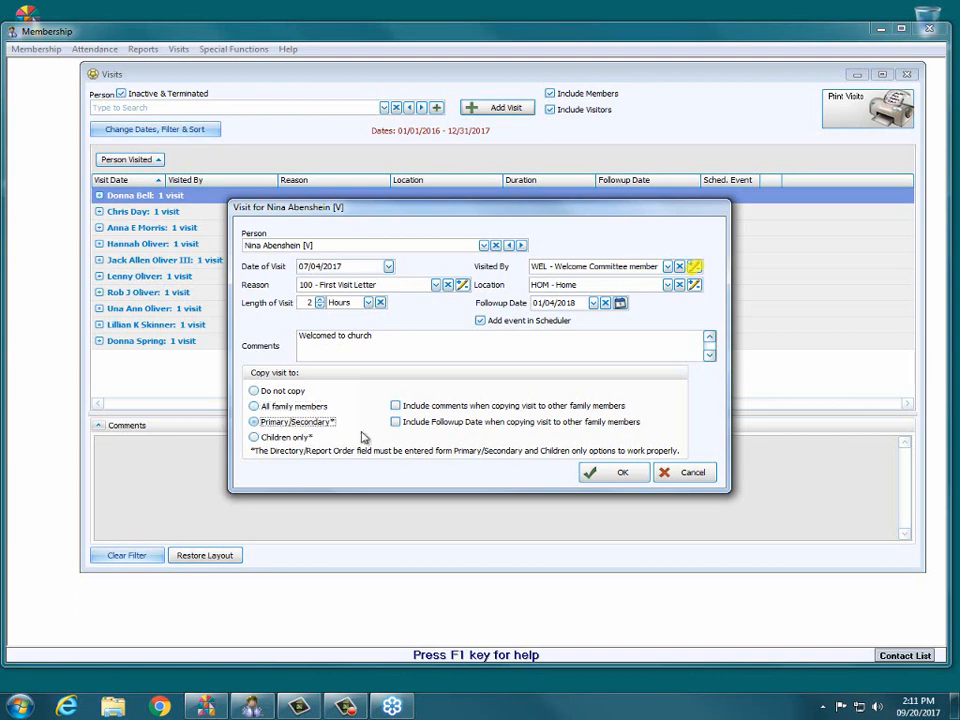
{"action": "left_click", "coordinate": [255, 438]}
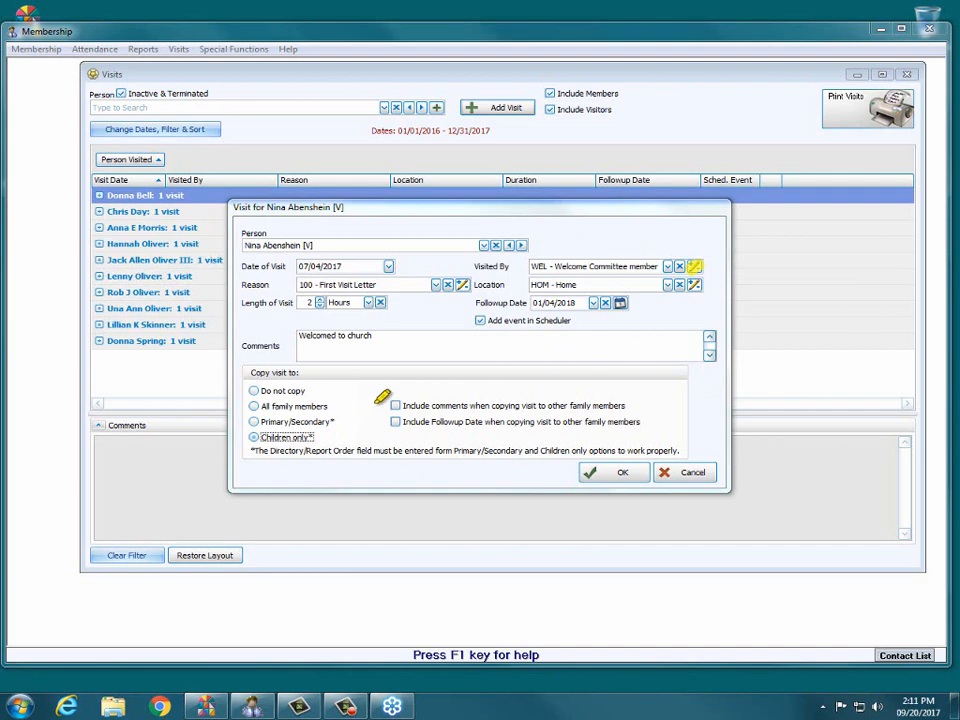
{"action": "mouse_move", "coordinate": [377, 403]}
{"action": "left_mouse_down"}
{"action": "mouse_move", "coordinate": [611, 393]}
{"action": "mouse_move", "coordinate": [645, 424]}
{"action": "mouse_move", "coordinate": [390, 435]}
{"action": "mouse_move", "coordinate": [370, 405]}
{"action": "left_mouse_up"}
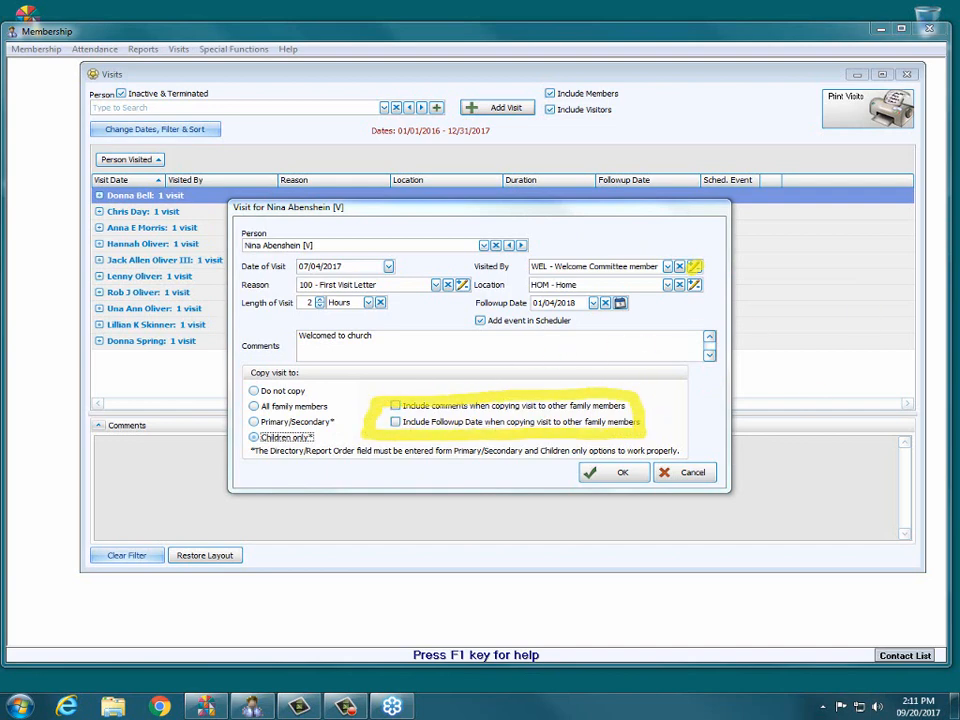
{"action": "left_click", "coordinate": [395, 405]}
{"action": "left_click", "coordinate": [396, 422]}
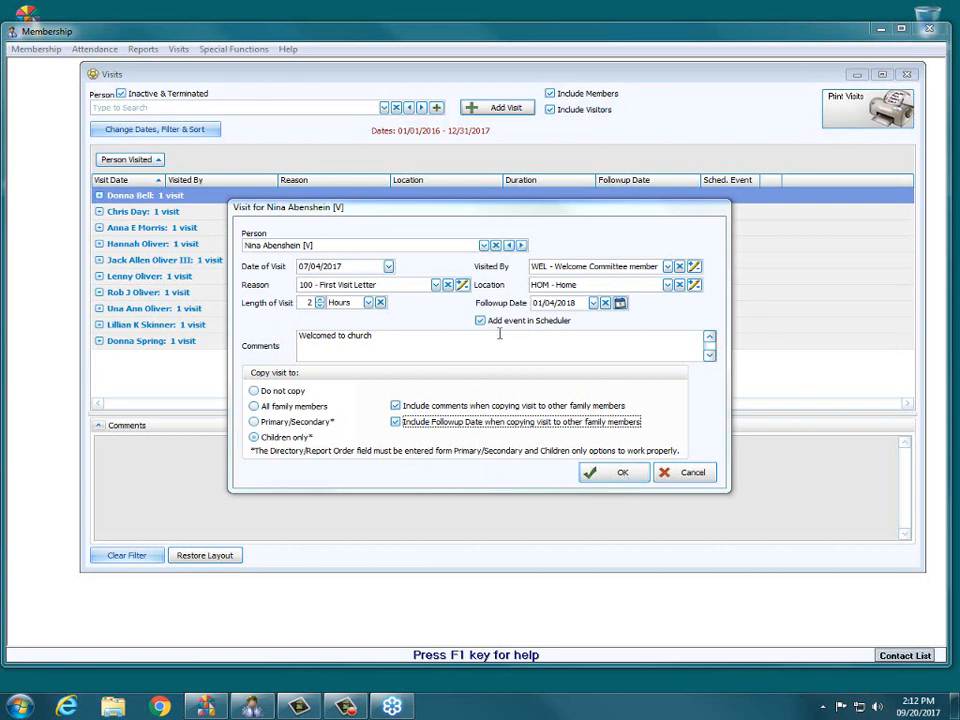
Open the visit's follow-up event, examine its start date and detail sections, and leave it without saving
{"action": "left_click", "coordinate": [596, 472]}
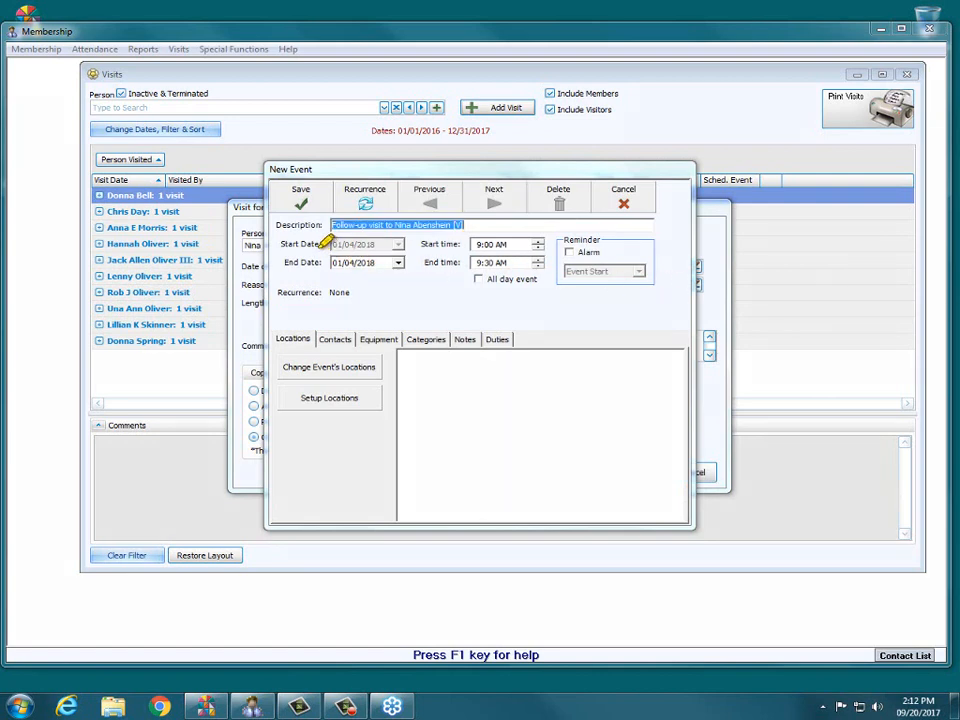
{"action": "left_click_drag", "start_coordinate": [327, 243], "coordinate": [402, 243]}
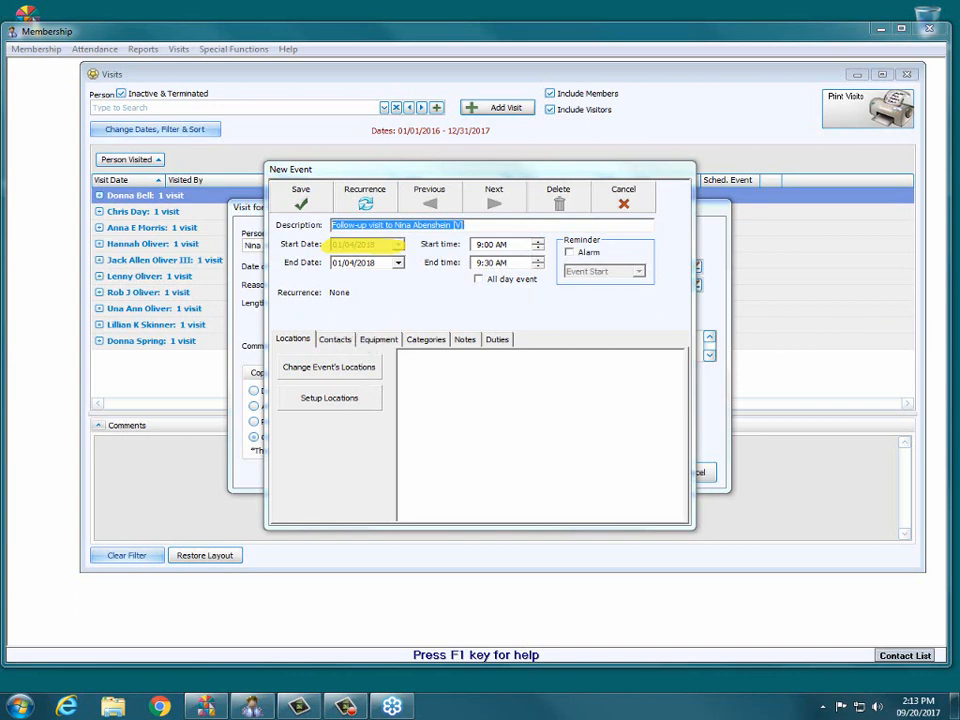
{"action": "left_click_drag", "start_coordinate": [275, 339], "coordinate": [500, 338]}
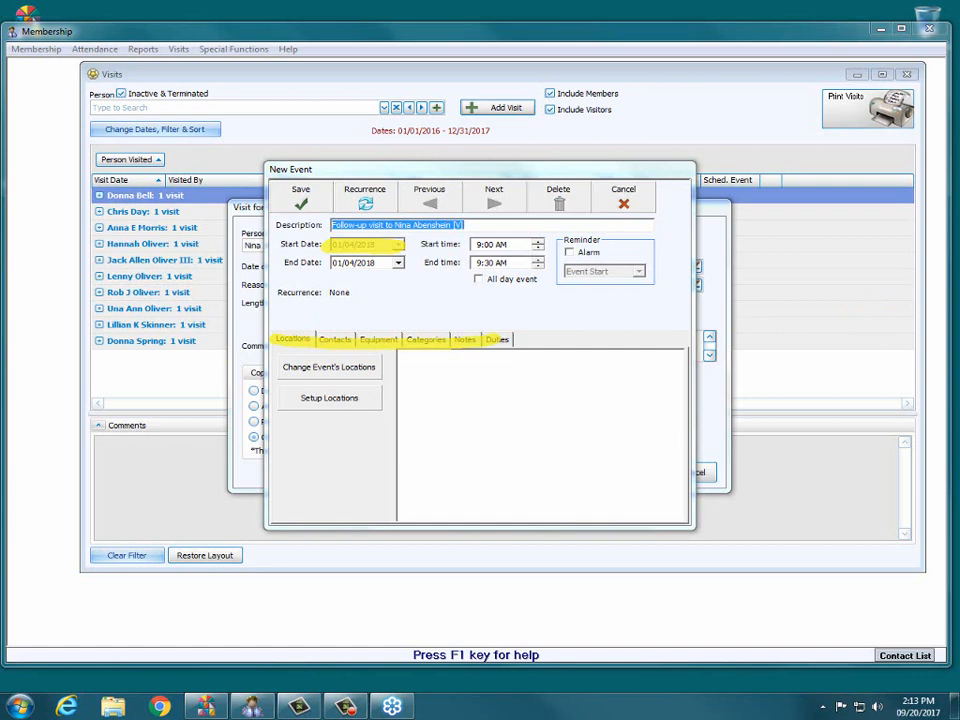
{"action": "key", "text": "Escape"}
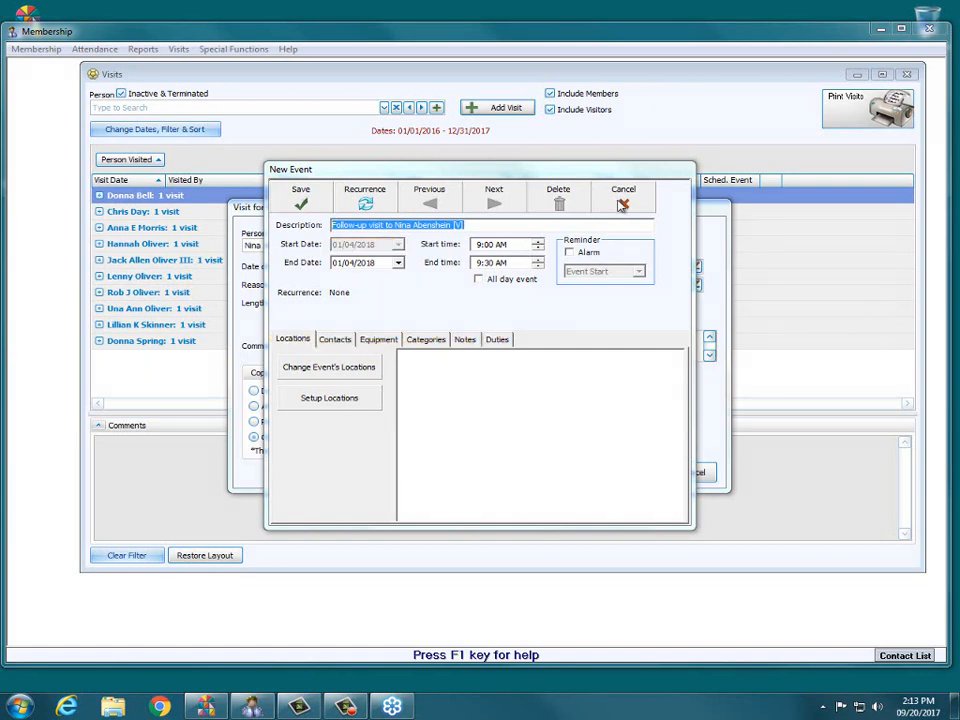
{"action": "left_click", "coordinate": [623, 204]}
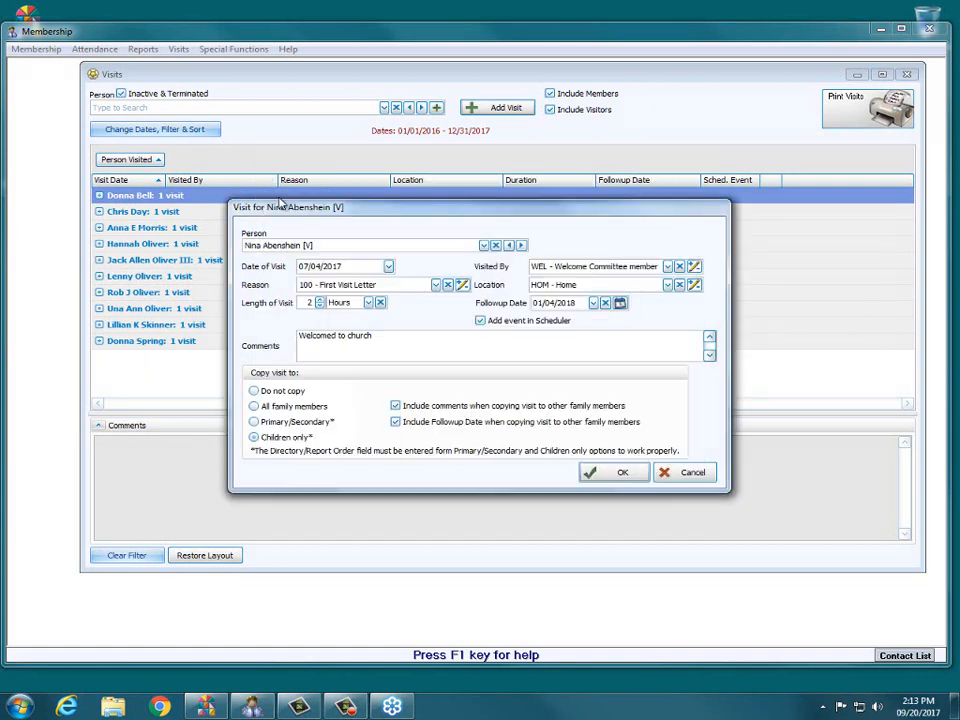
Save the new 07/04/2017 visit and close the Visits window after reviewing its entry
{"action": "left_click", "coordinate": [619, 471]}
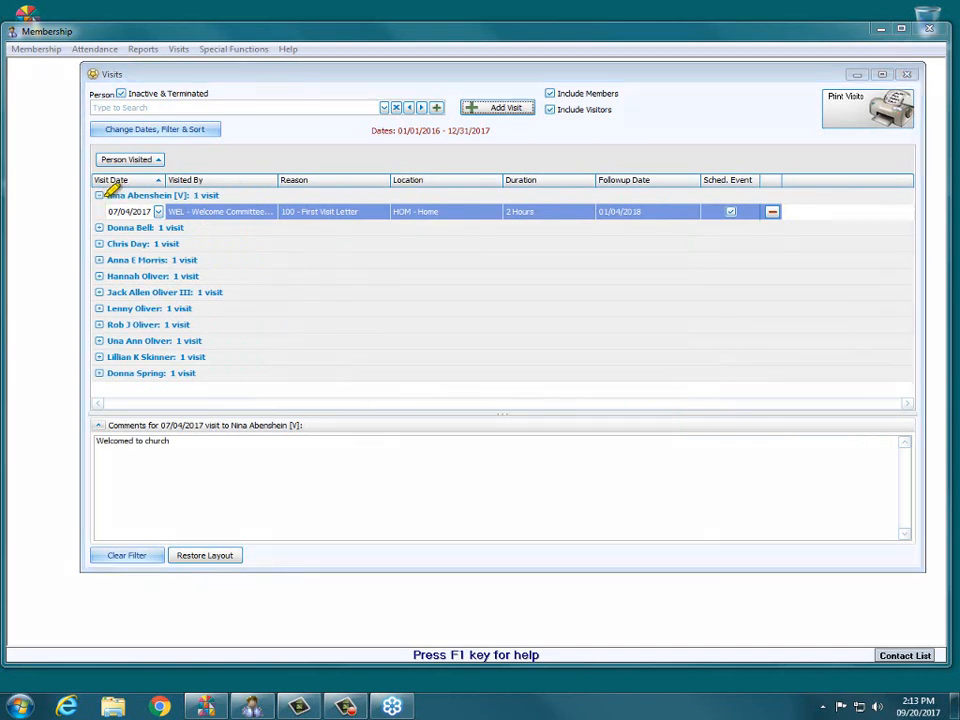
{"action": "left_click_drag", "start_coordinate": [104, 193], "coordinate": [221, 189]}
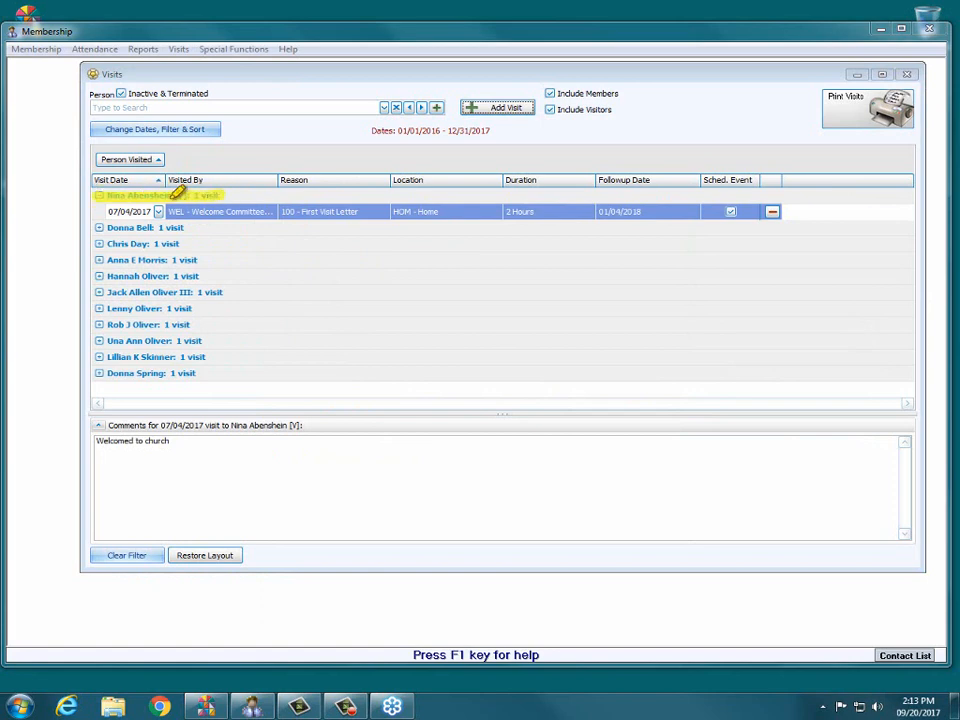
{"action": "left_click_drag", "start_coordinate": [101, 204], "coordinate": [771, 207]}
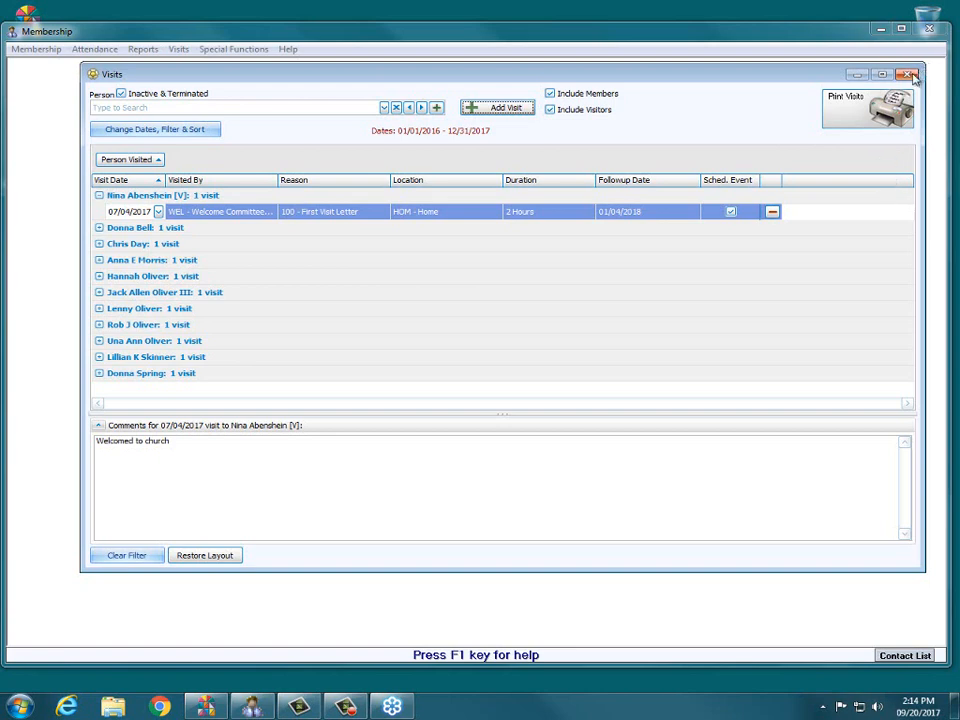
{"action": "left_click", "coordinate": [100, 195]}
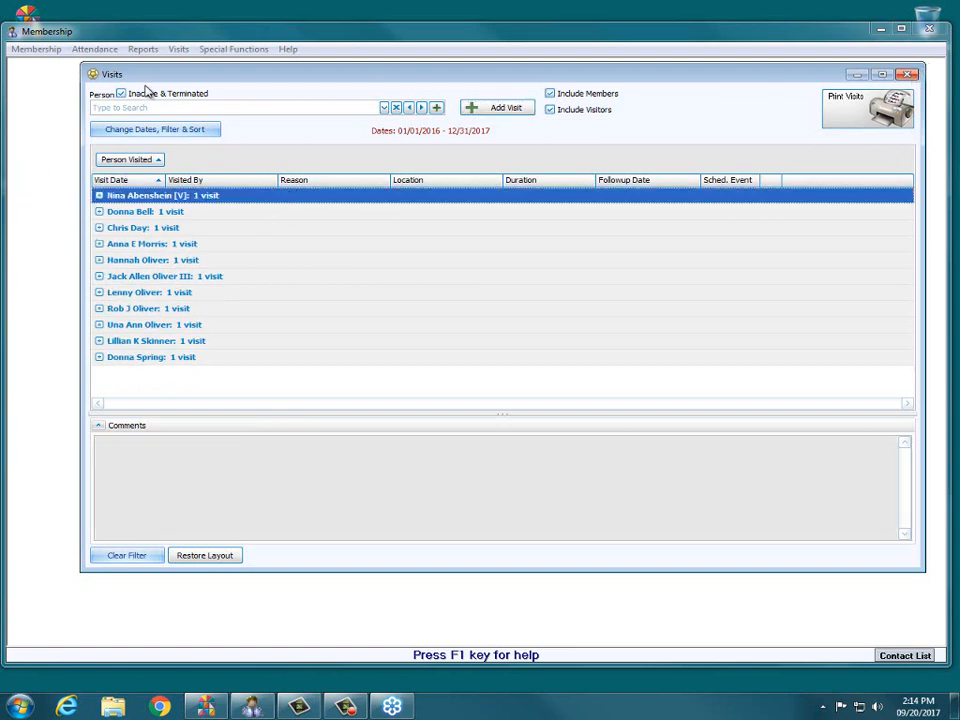
{"action": "left_click", "coordinate": [906, 76]}
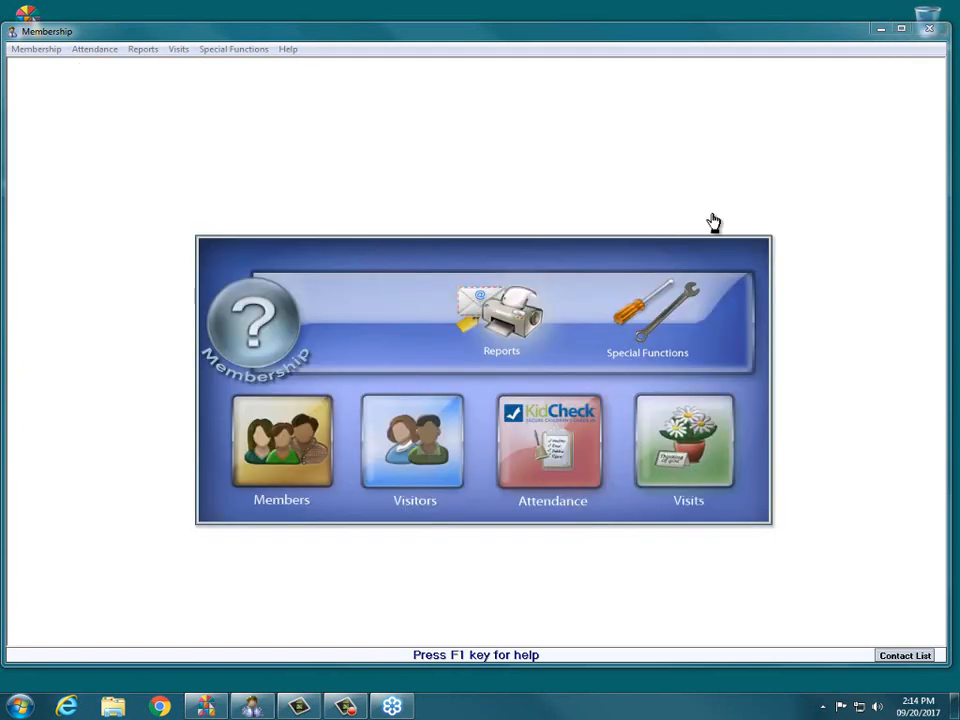
Reopen the visits list and change the 07/04/2017 visit's Visited By to A - Administrator
{"action": "left_click", "coordinate": [669, 467]}
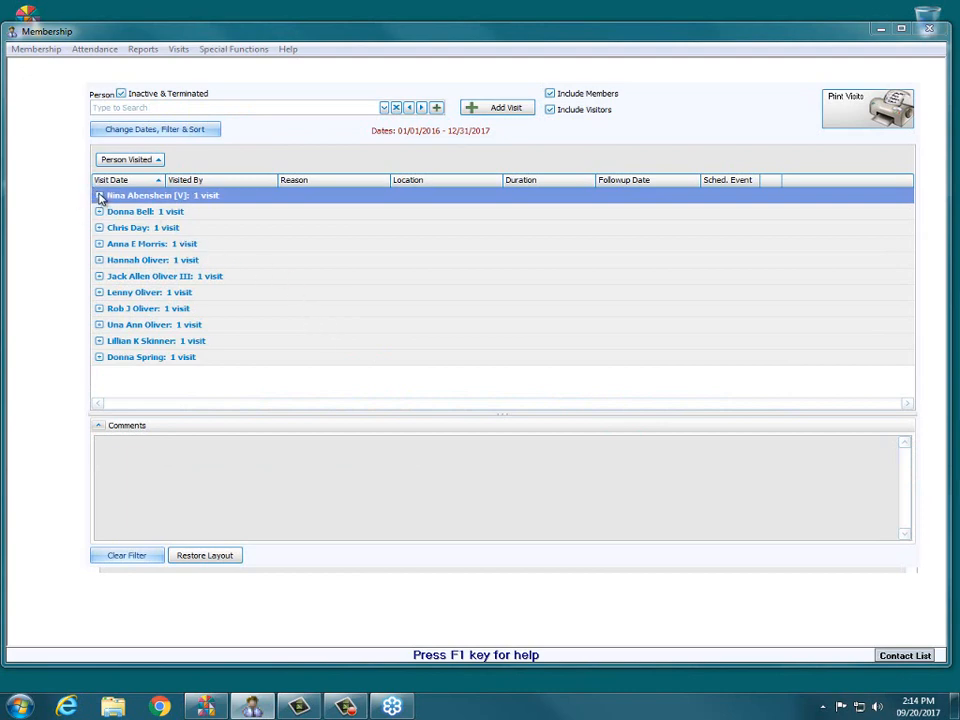
{"action": "left_click", "coordinate": [99, 196]}
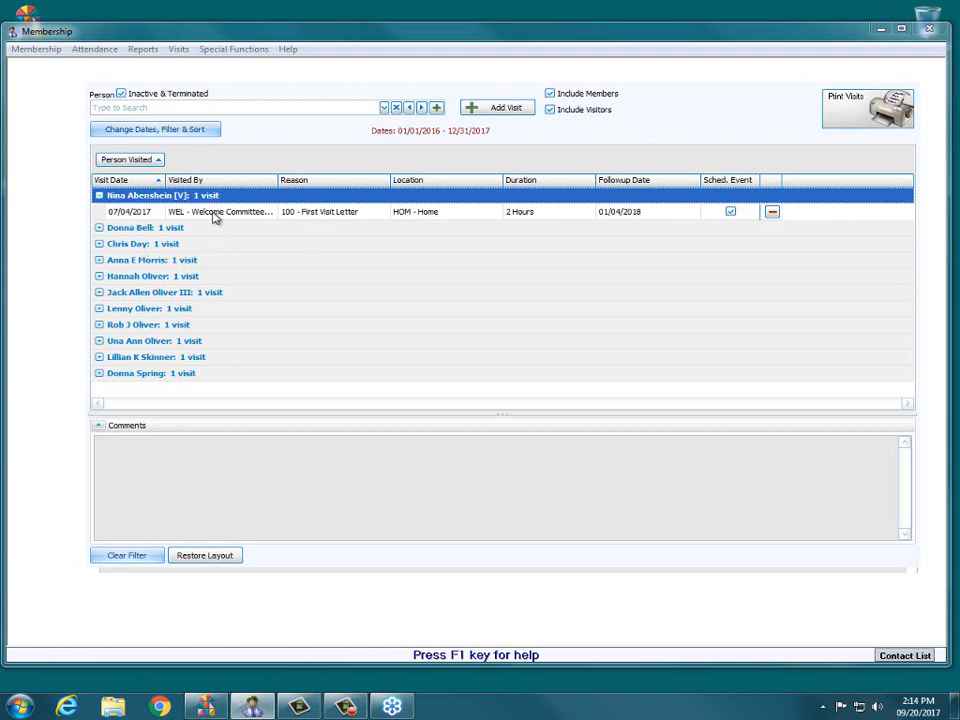
{"action": "left_click", "coordinate": [213, 216]}
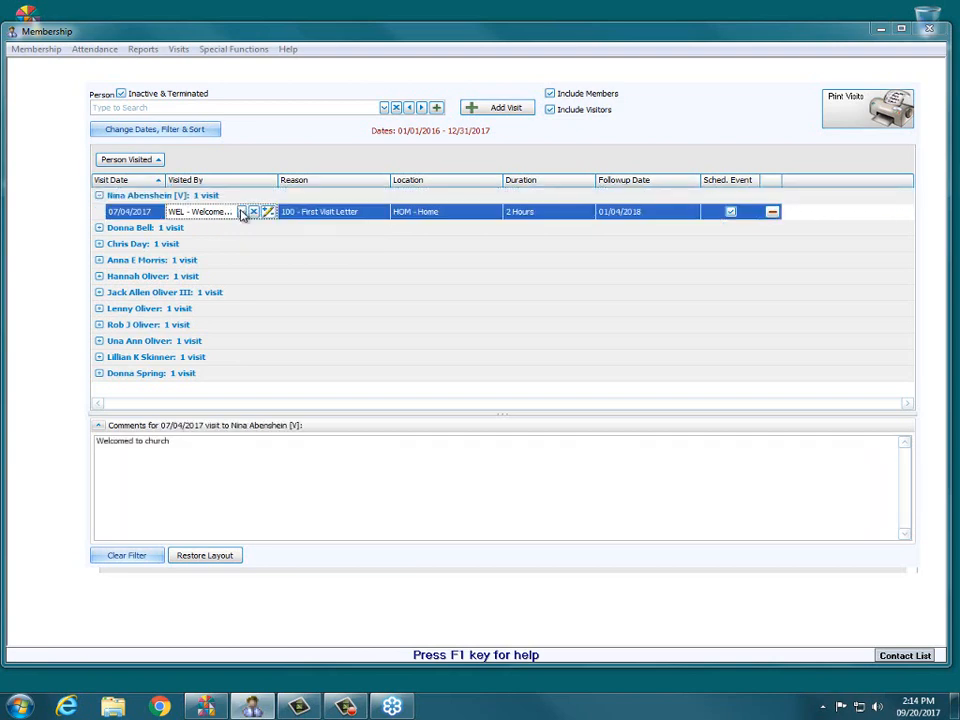
{"action": "left_click", "coordinate": [241, 213]}
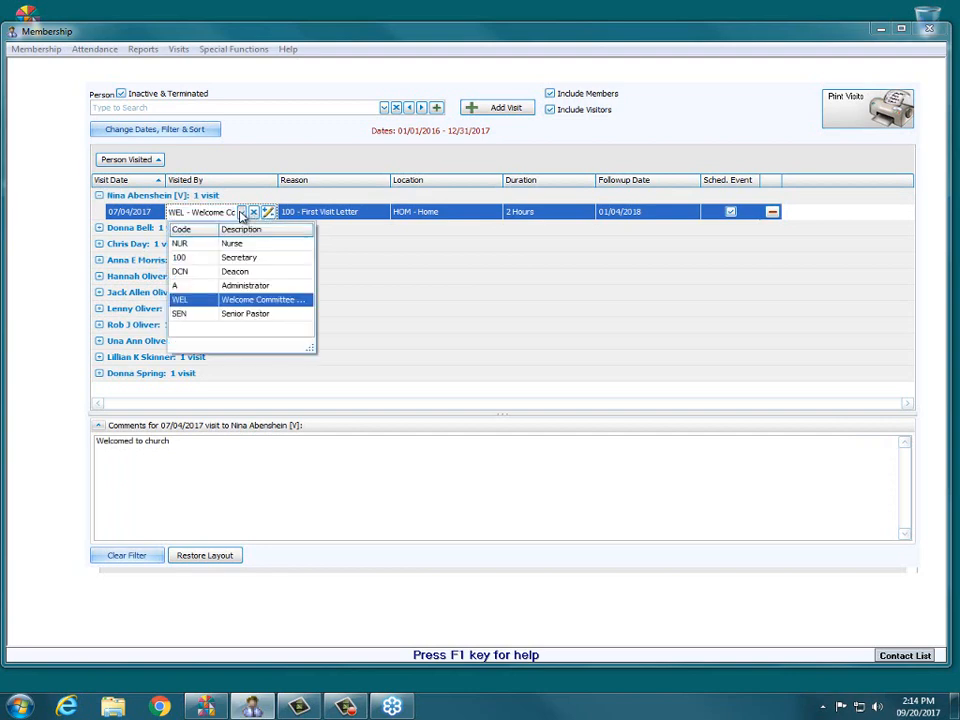
{"action": "left_click", "coordinate": [246, 285]}
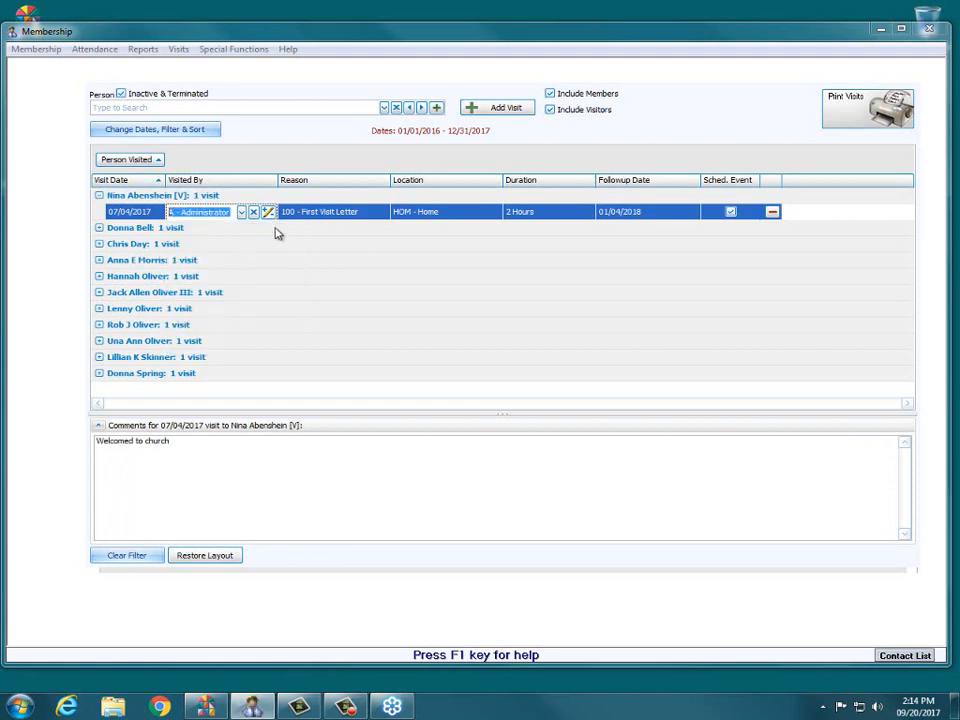
Change the 07/04/2017 visit's Reason to FOL - Follow up visit
{"action": "left_click", "coordinate": [338, 219]}
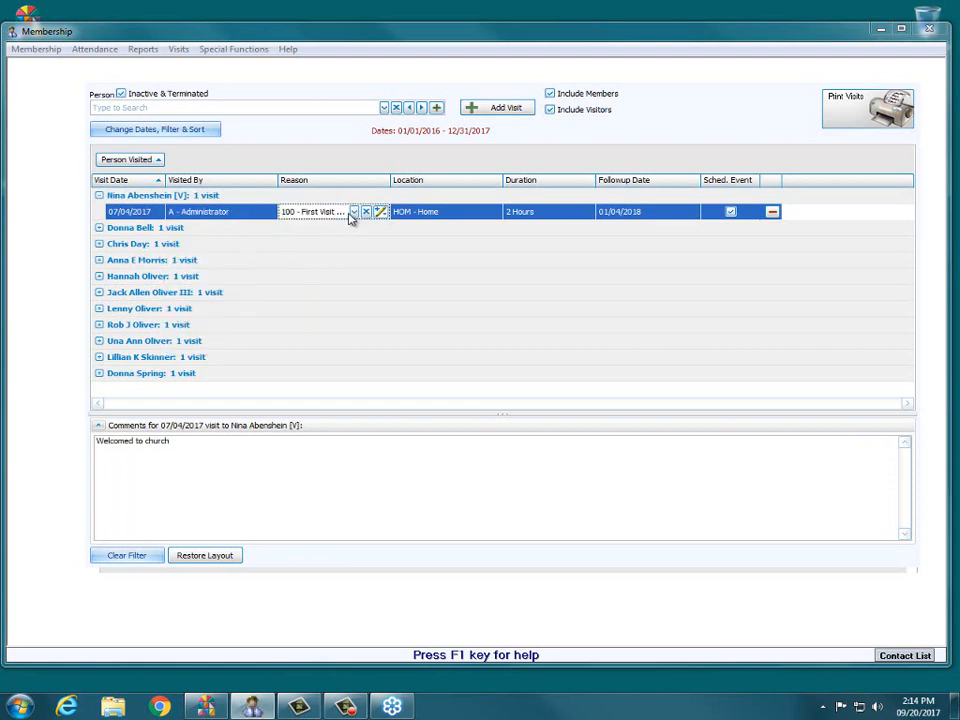
{"action": "left_click", "coordinate": [354, 212]}
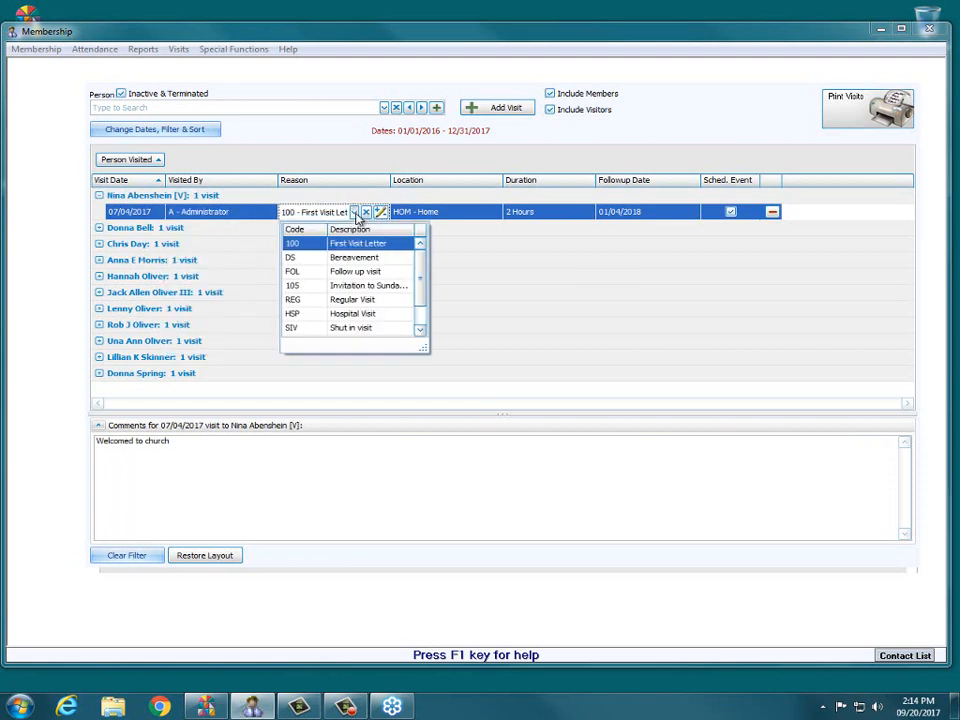
{"action": "left_click", "coordinate": [360, 273]}
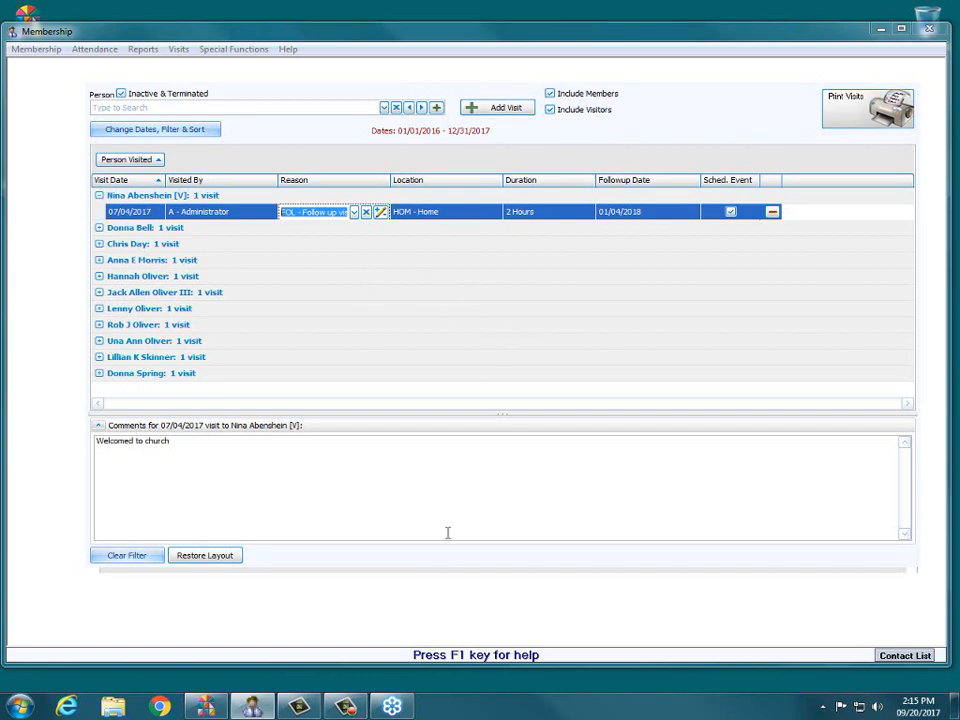
{"action": "left_click", "coordinate": [368, 244]}
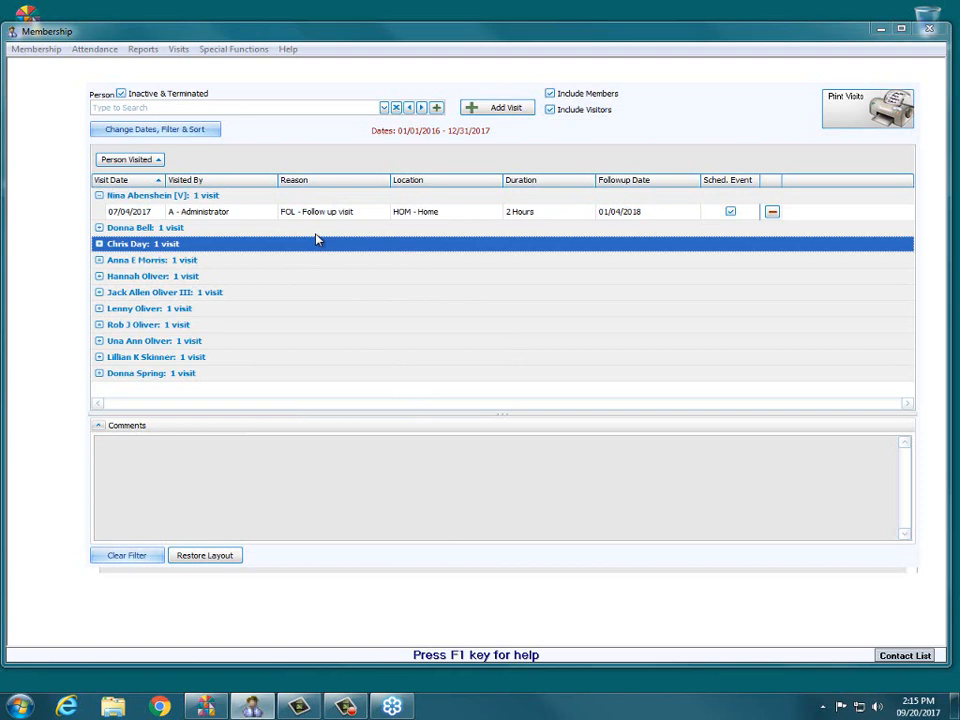
Delete the 02/15/2017 regular visit made by SEN - Senior Pastor and confirm the deletion
{"action": "left_click", "coordinate": [99, 228]}
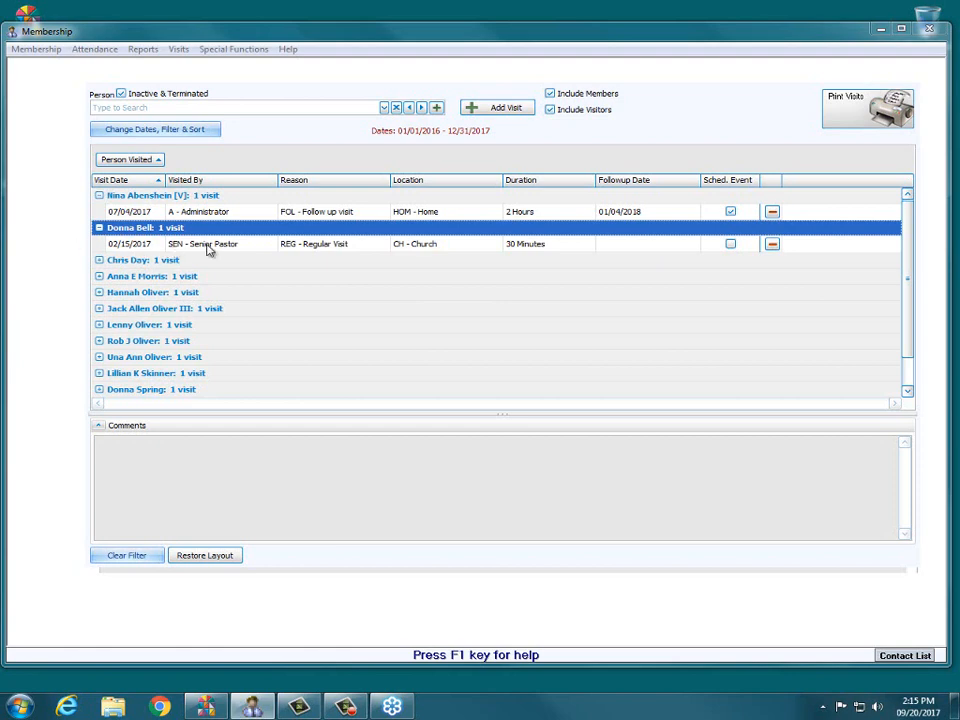
{"action": "left_click", "coordinate": [772, 246]}
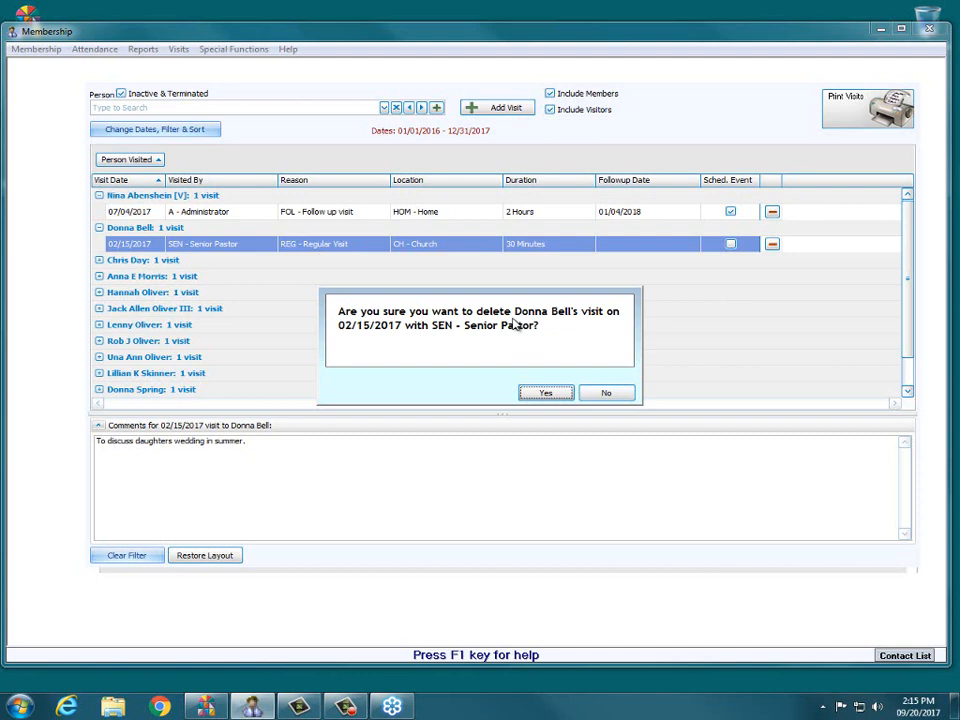
{"action": "left_click", "coordinate": [543, 393]}
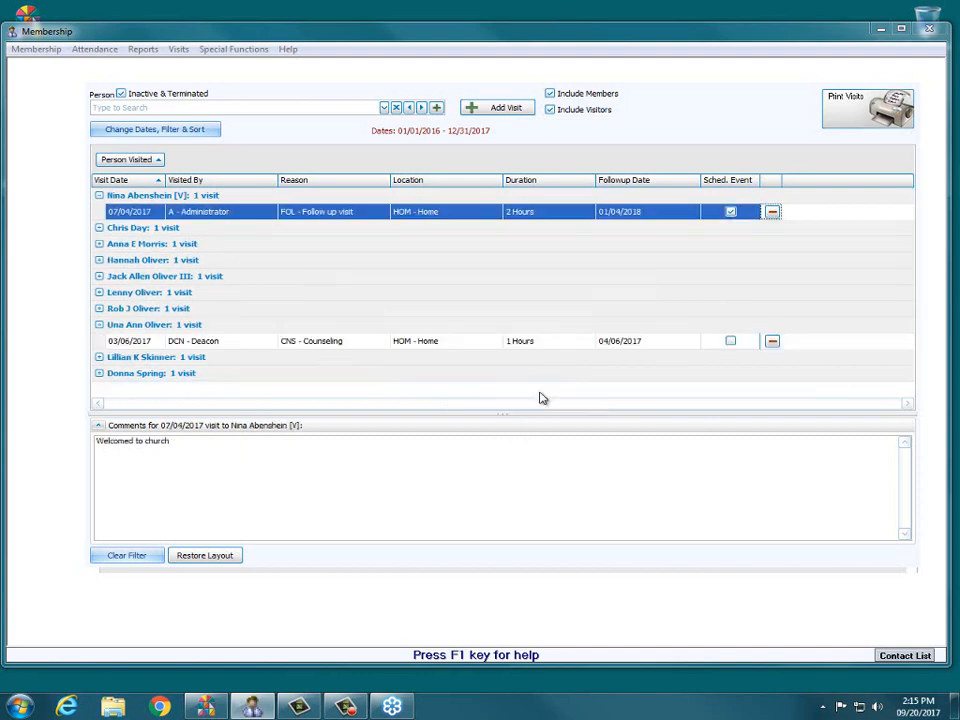
Collapse the group holding the 03/06/2017 Deacon visit and view the 07/04/2017 visit's details in the list
{"action": "left_click", "coordinate": [98, 327]}
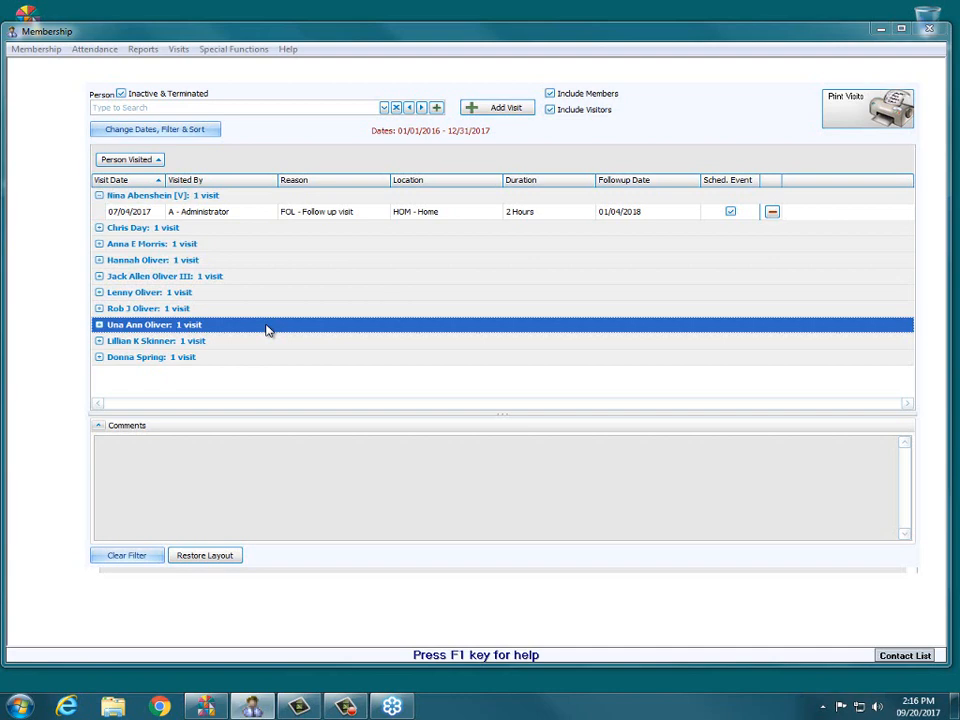
{"action": "left_click", "coordinate": [271, 232]}
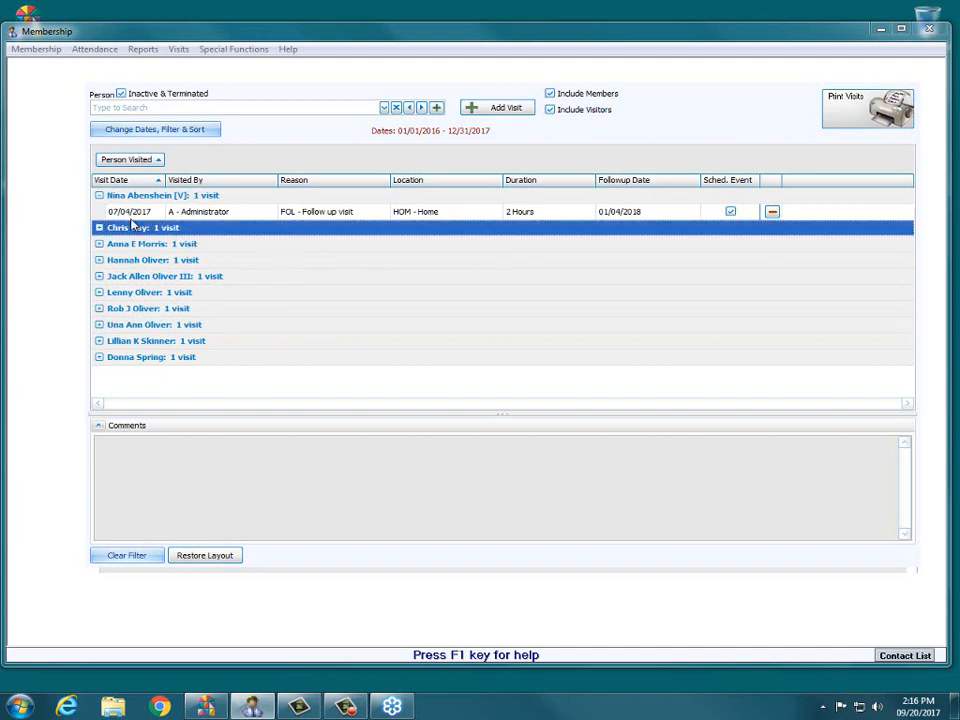
{"action": "left_click", "coordinate": [98, 197]}
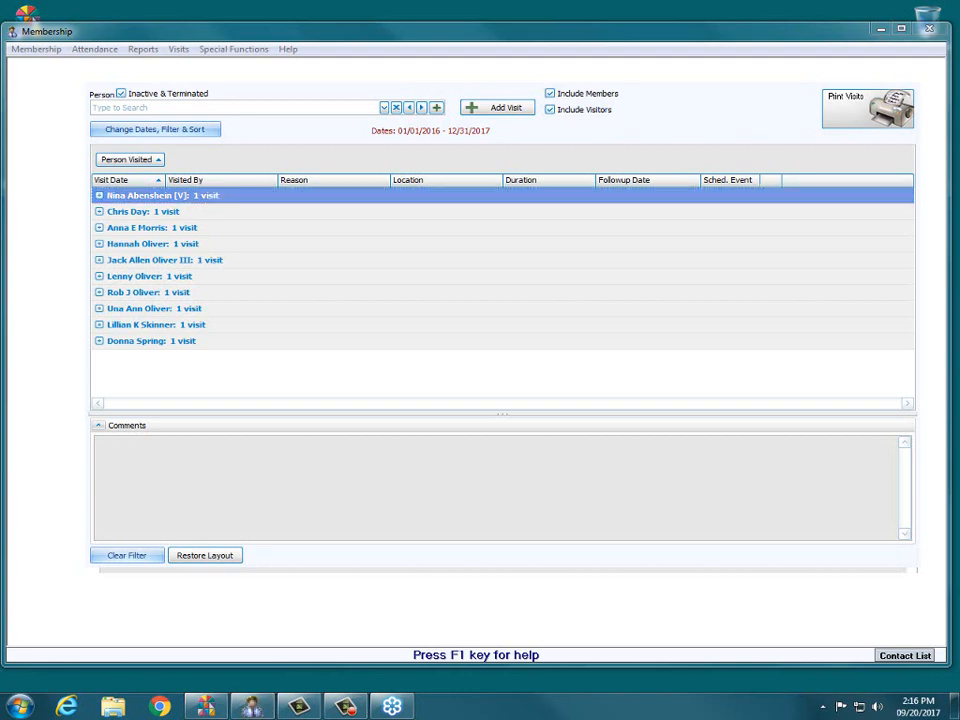
{"action": "left_click", "coordinate": [99, 196]}
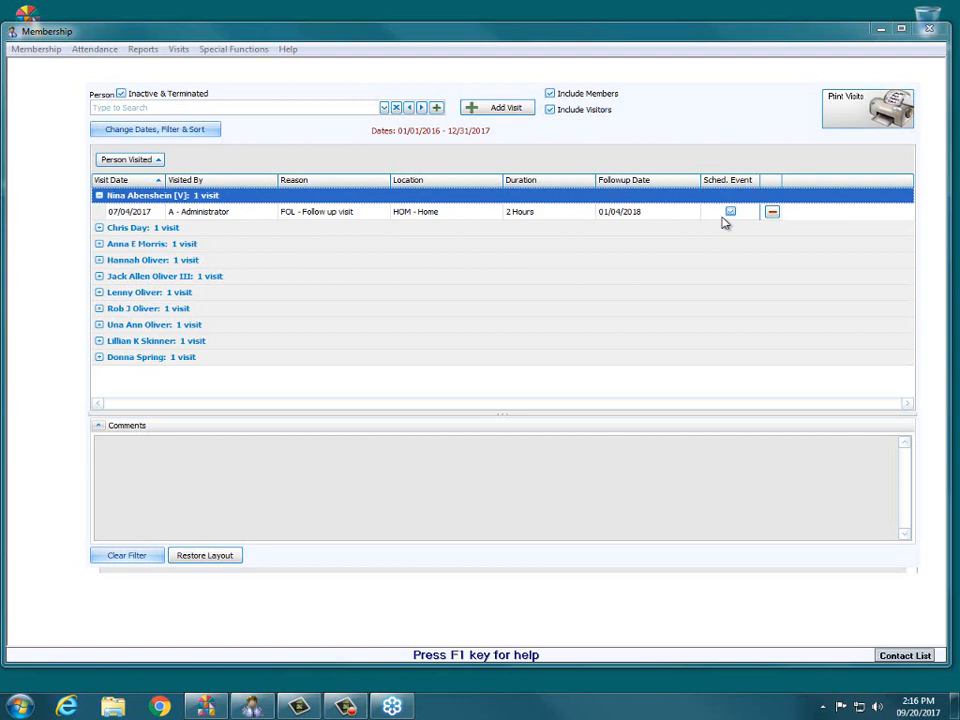
Remove Follow-up Date, Sched. Event and Duration from the visible columns of the visits list
{"action": "left_click", "coordinate": [150, 130]}
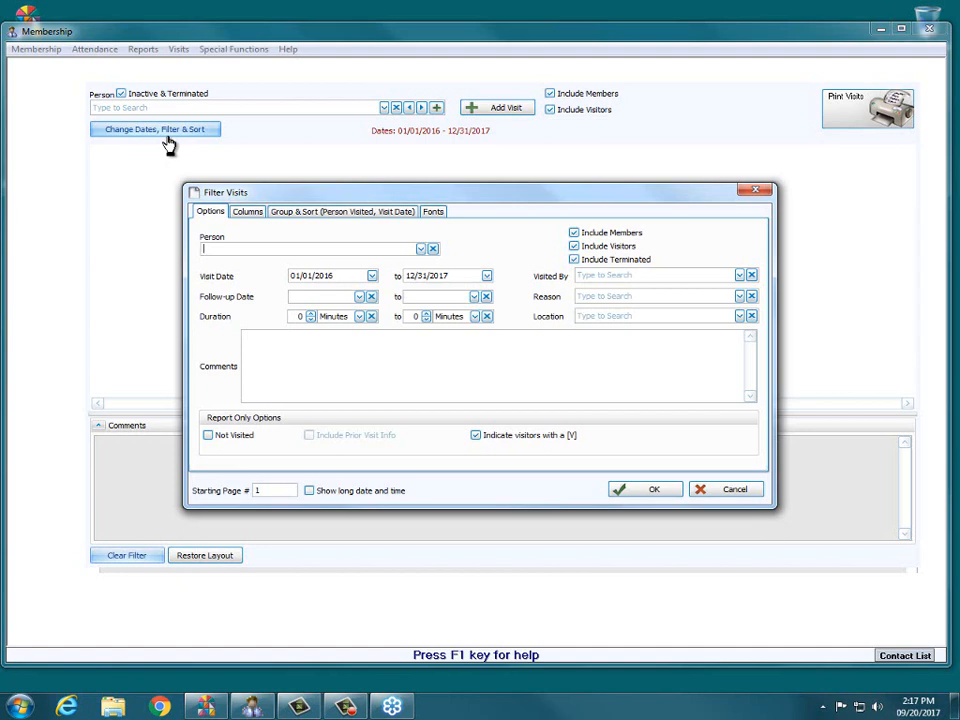
{"action": "left_click", "coordinate": [250, 213]}
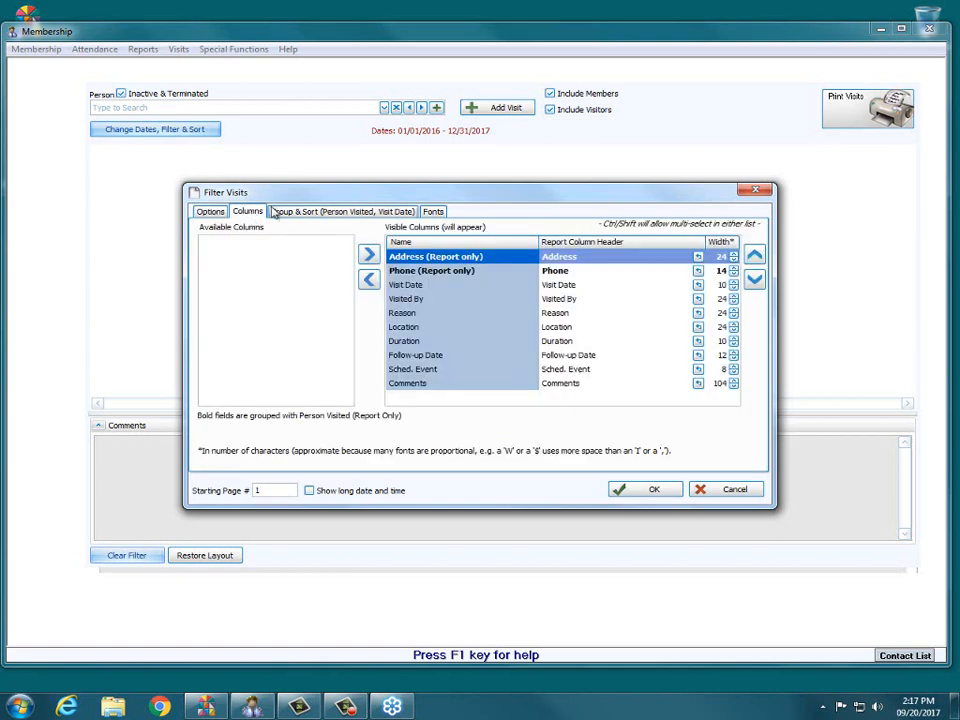
{"action": "left_click", "coordinate": [438, 357]}
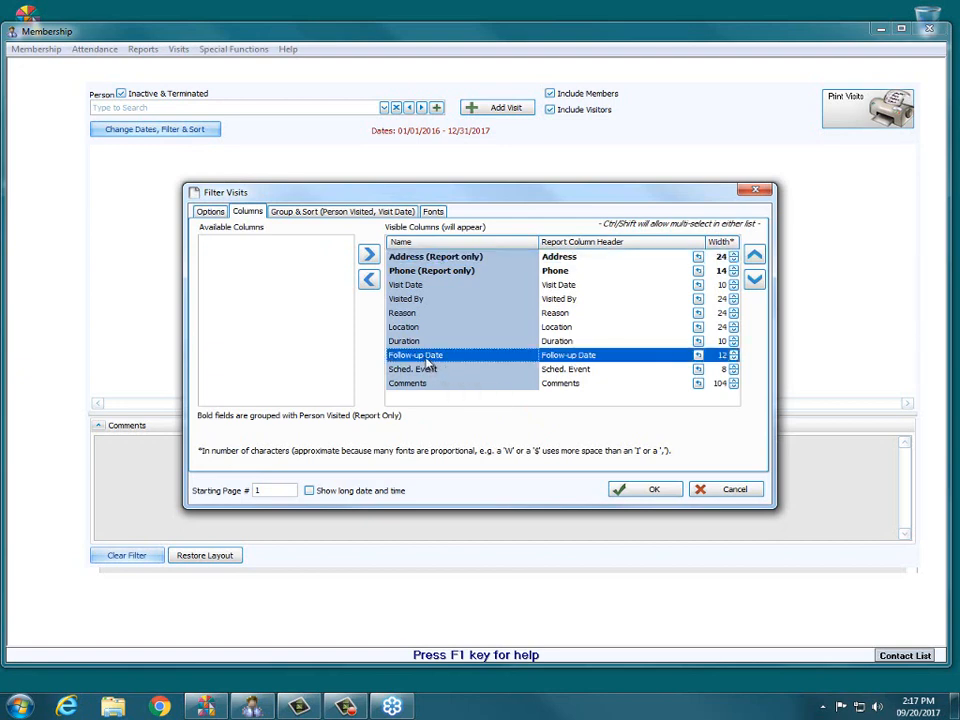
{"action": "left_click", "coordinate": [369, 281]}
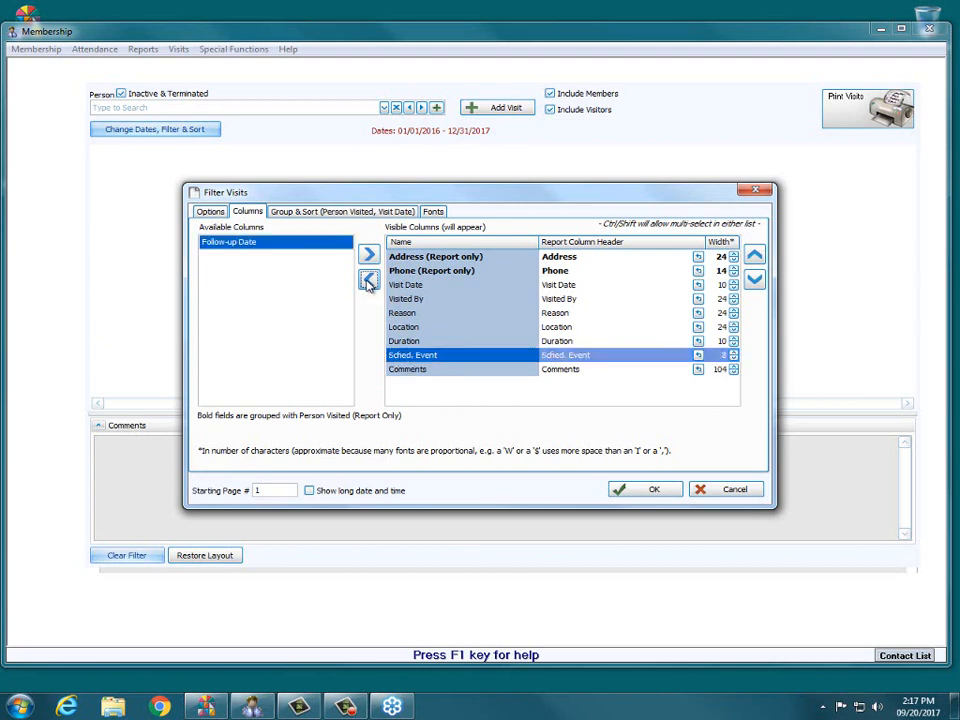
{"action": "left_click", "coordinate": [421, 358]}
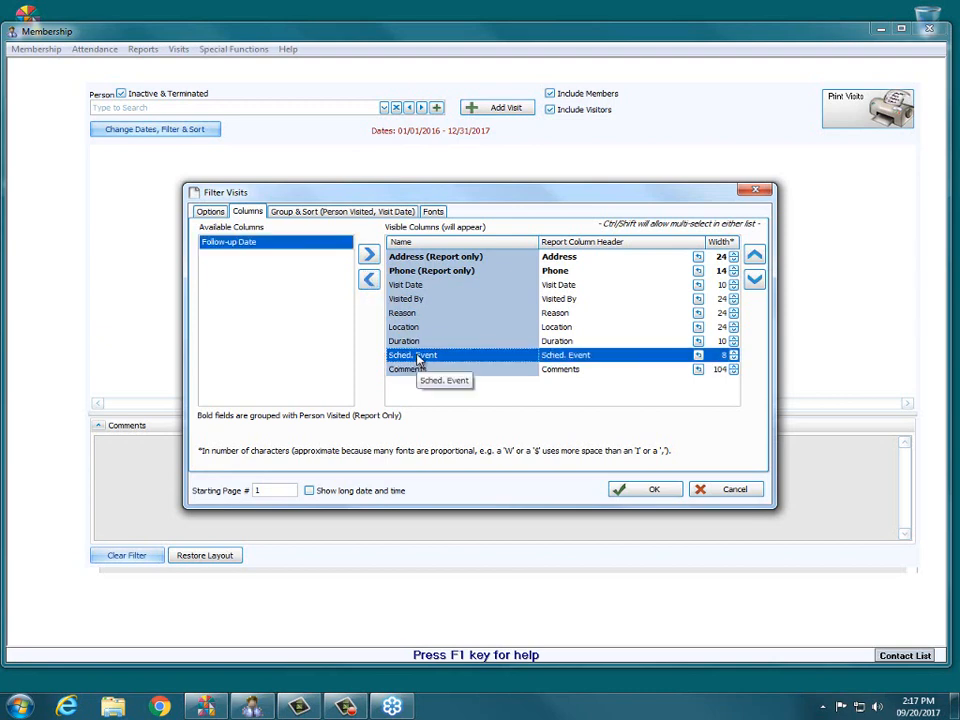
{"action": "double_click", "coordinate": [421, 356]}
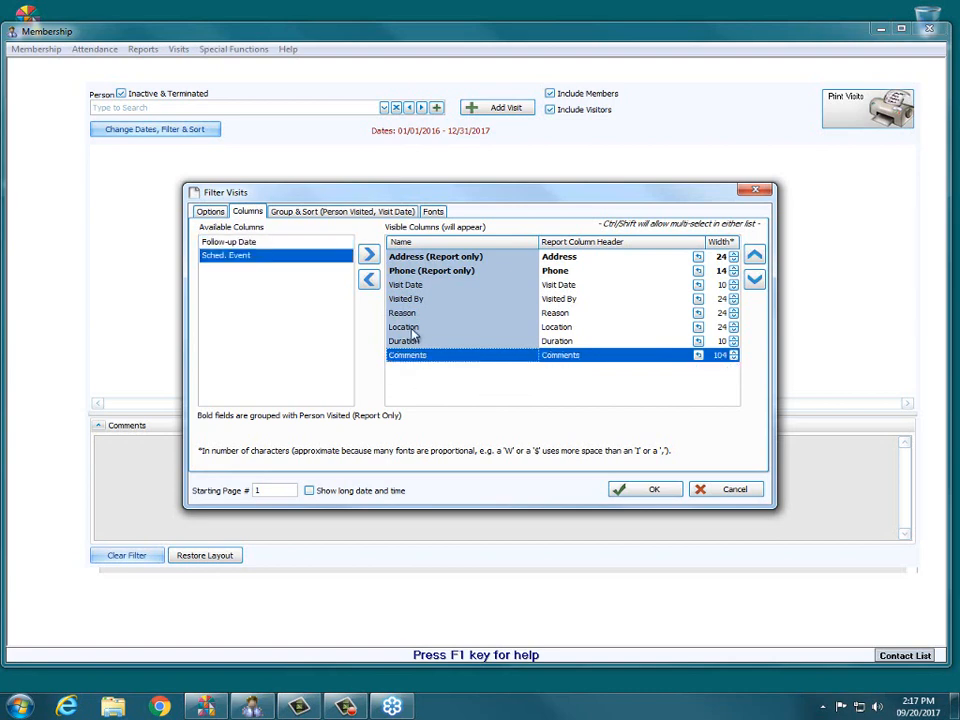
{"action": "double_click", "coordinate": [404, 341]}
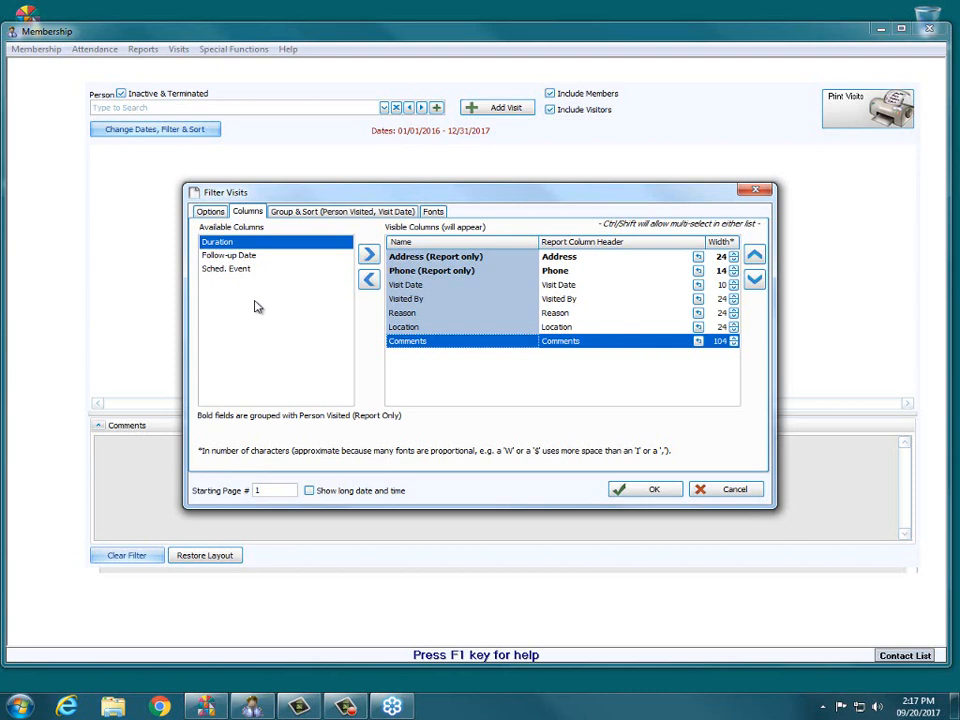
Set Sort Field 1 to Visited By and apply the filter settings to the visits list
{"action": "left_click", "coordinate": [316, 212]}
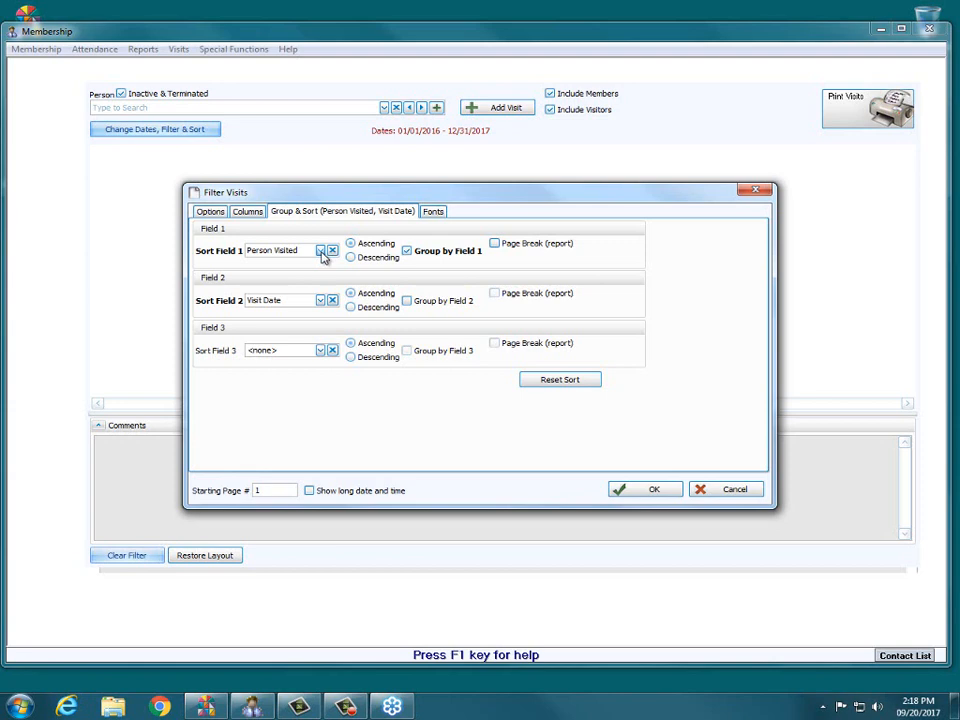
{"action": "left_click", "coordinate": [320, 251]}
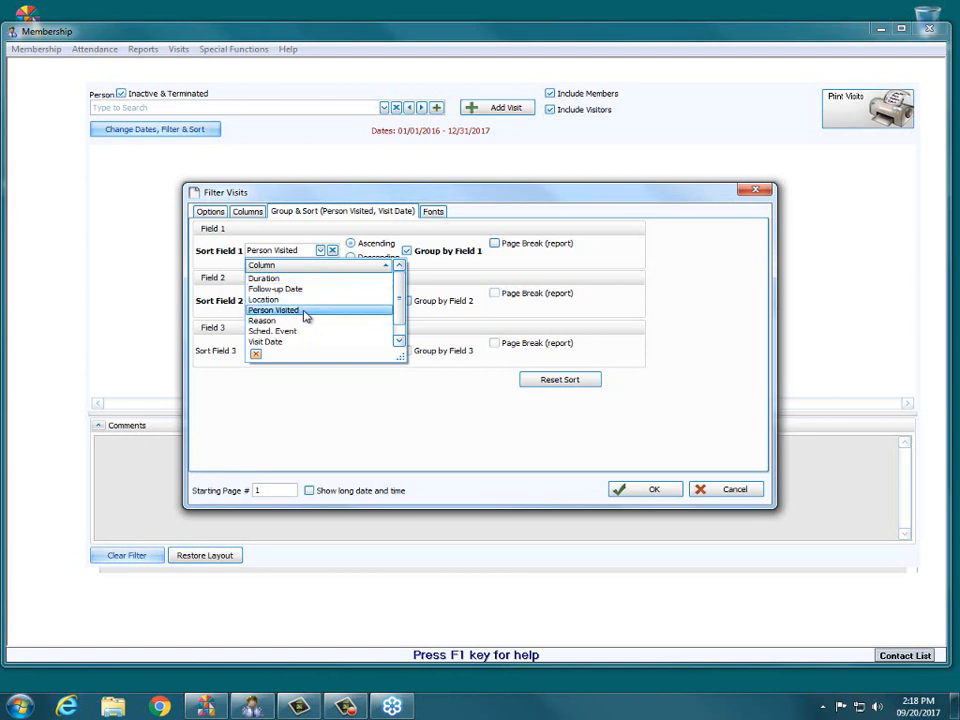
{"action": "scroll", "coordinate": [306, 316], "scroll_direction": "down", "scroll_amount": 1}
{"action": "left_click", "coordinate": [302, 343]}
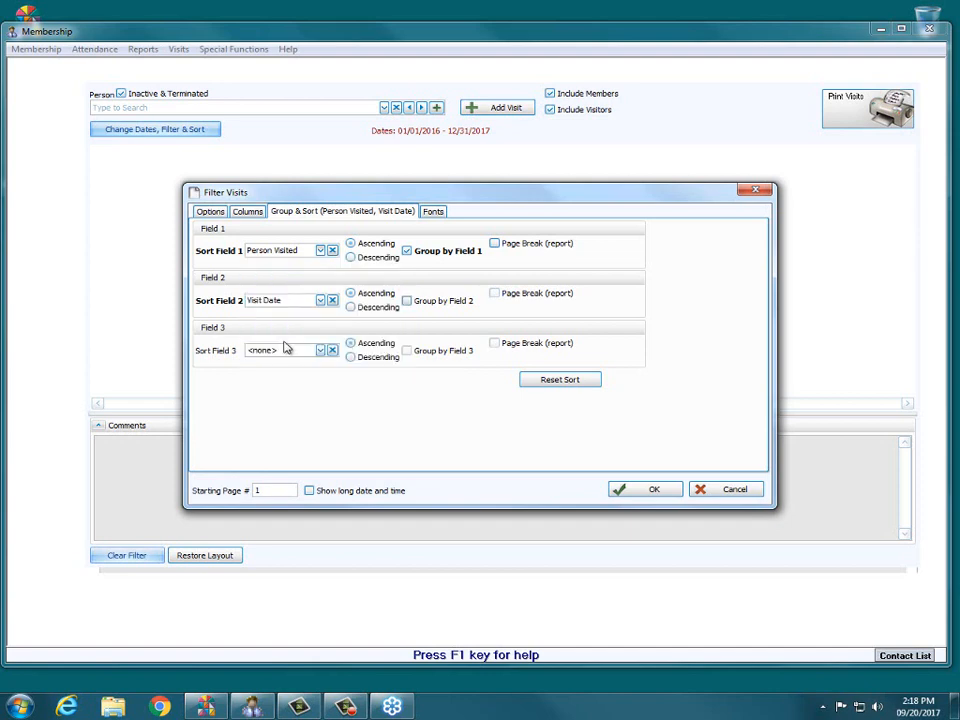
{"action": "left_click", "coordinate": [628, 489]}
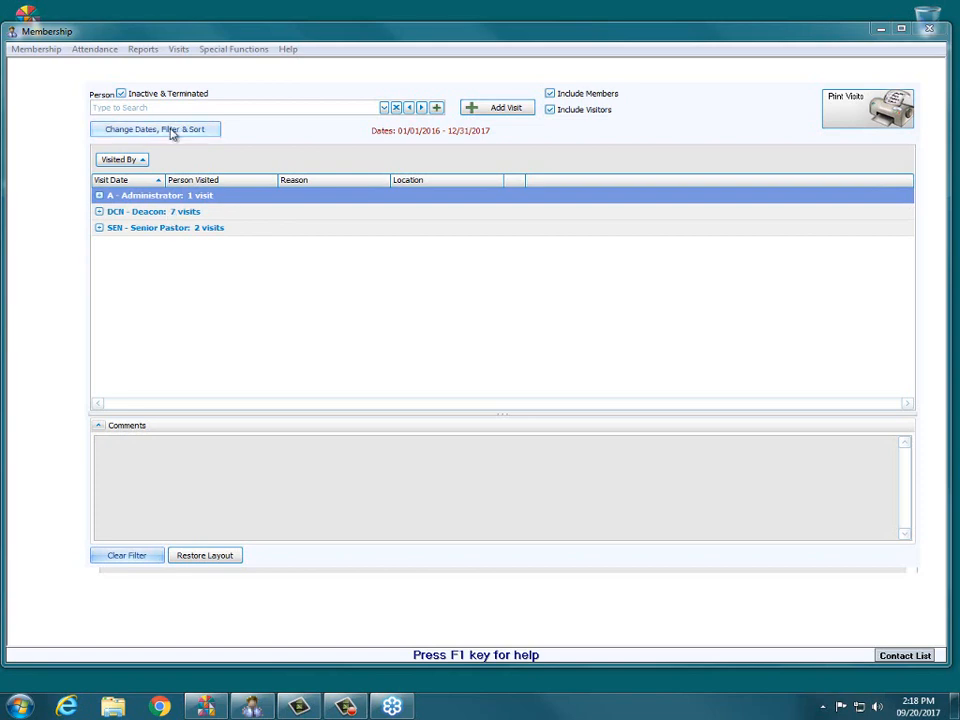
Examine the visits under A - Administrator and DCN - Deacon, leaving the Deacon group expanded
{"action": "left_click", "coordinate": [98, 196]}
{"action": "left_click", "coordinate": [98, 196]}
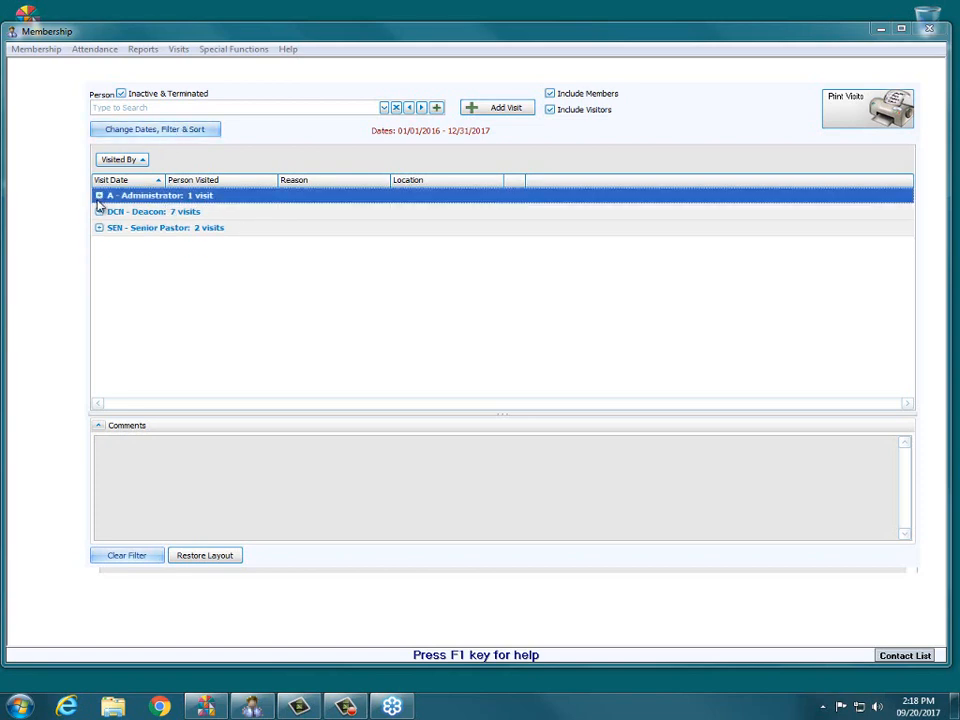
{"action": "left_click", "coordinate": [99, 212]}
{"action": "left_click", "coordinate": [99, 212]}
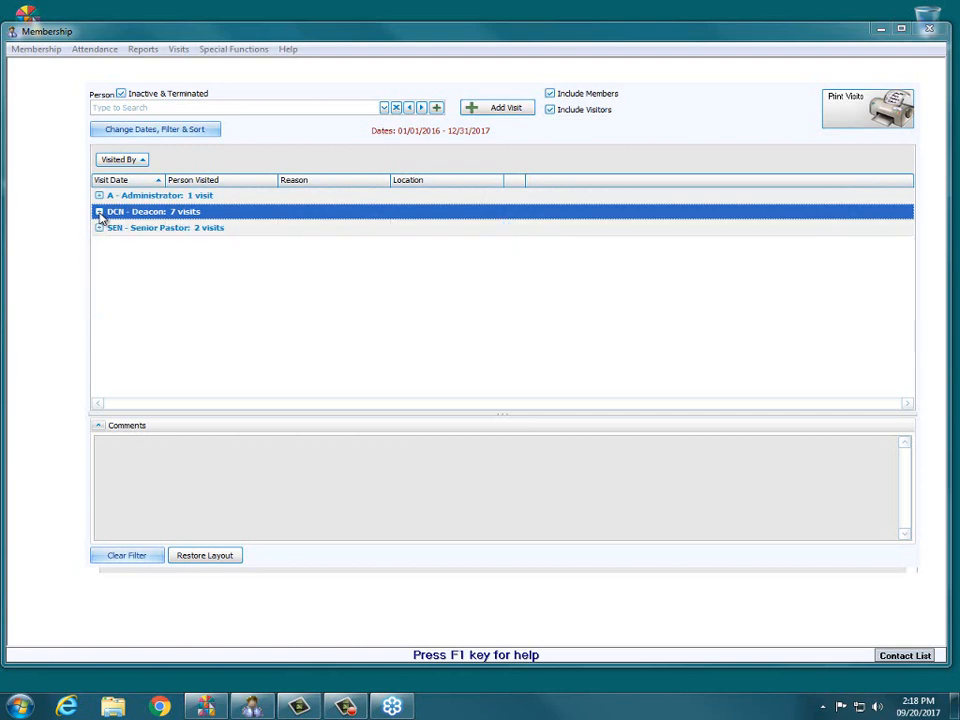
{"action": "left_click", "coordinate": [99, 212]}
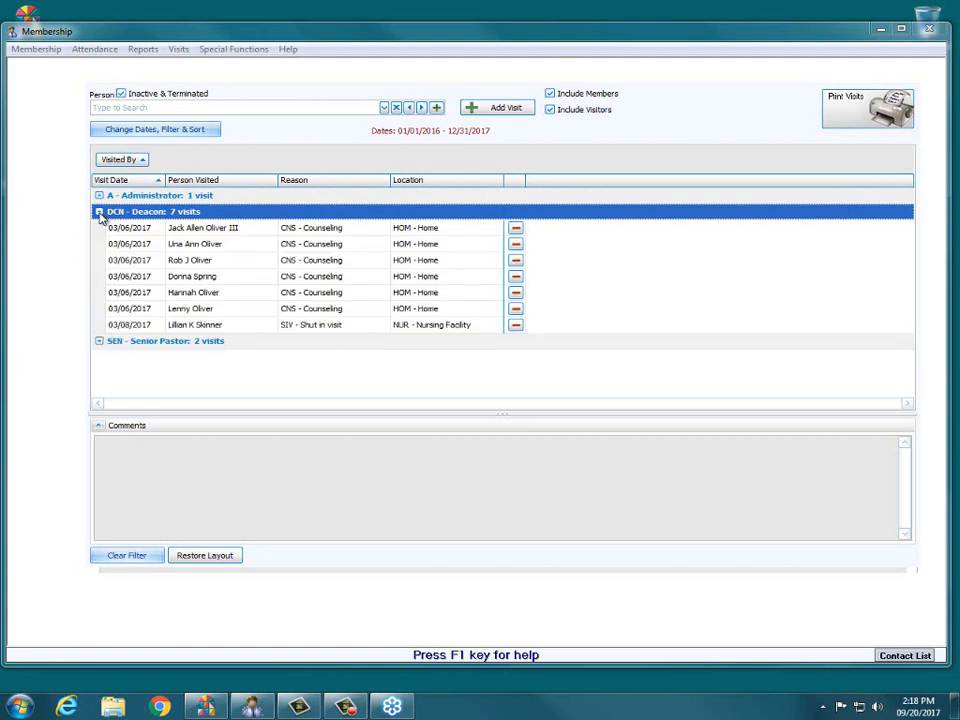
Turn off grouping by Field 1 (Visited By) for the visits list and view the 07/04/2017 Administrator and first 03/06/2017 Deacon visits
{"action": "left_click", "coordinate": [99, 212]}
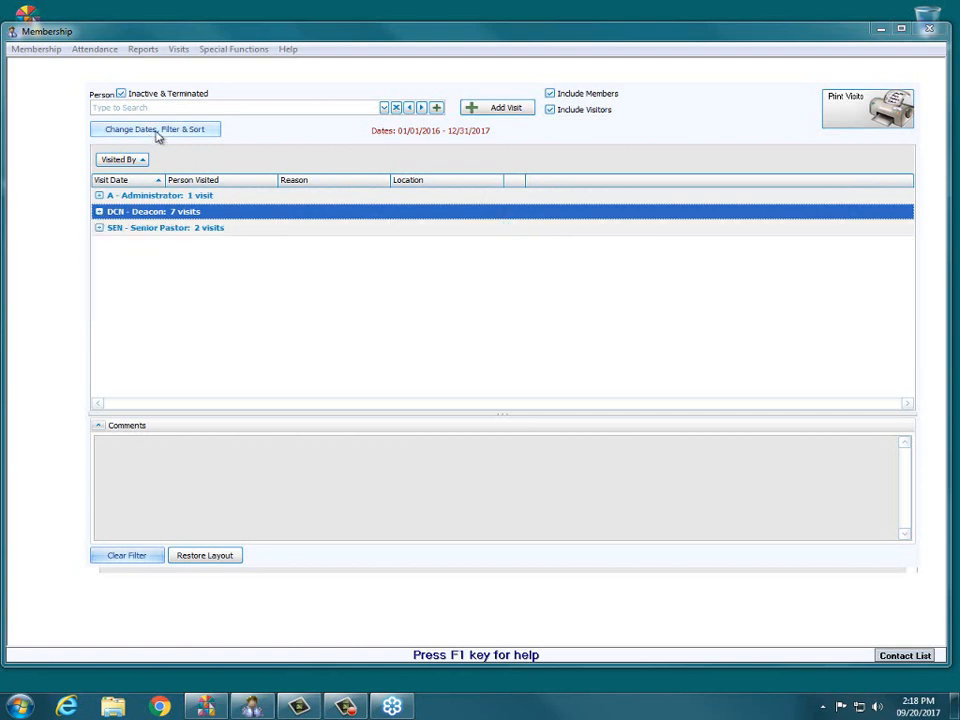
{"action": "left_click", "coordinate": [157, 135]}
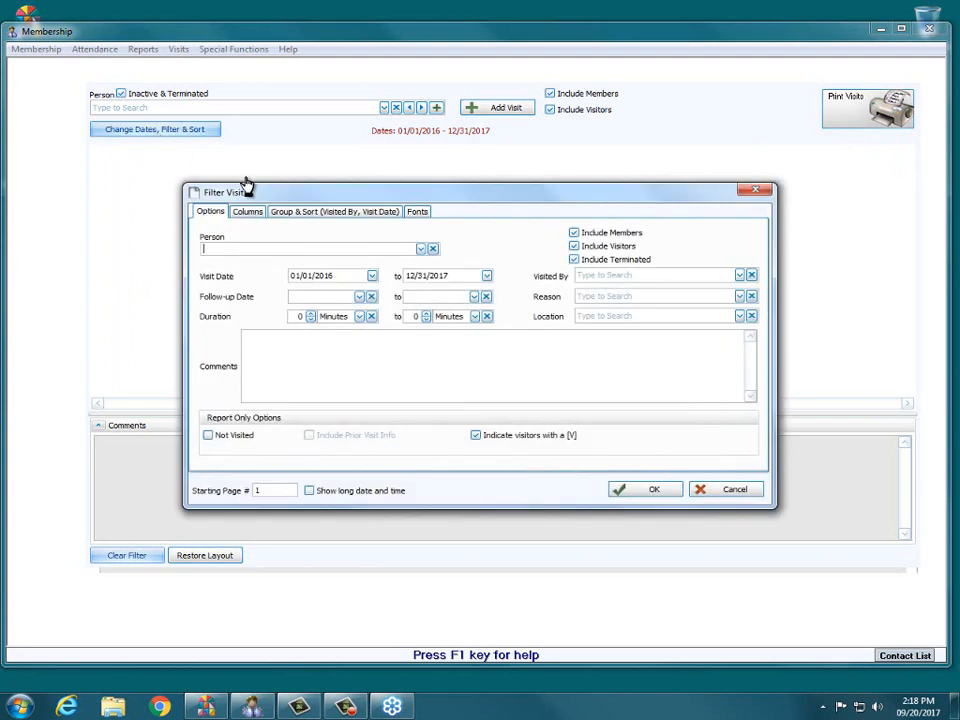
{"action": "left_click", "coordinate": [282, 211]}
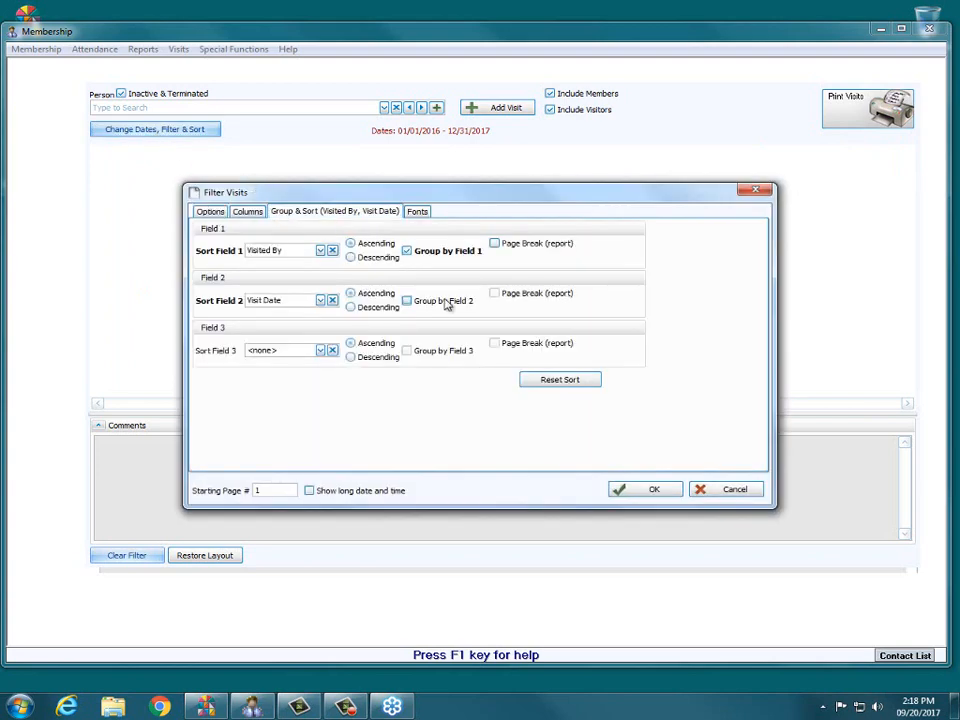
{"action": "left_click", "coordinate": [408, 251]}
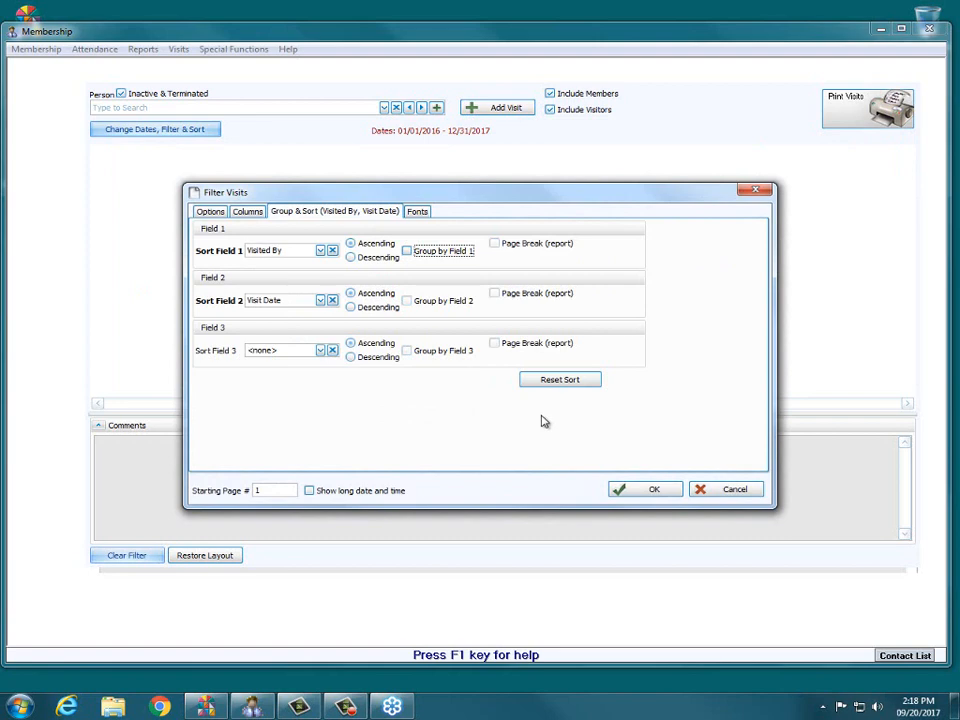
{"action": "left_click", "coordinate": [620, 489]}
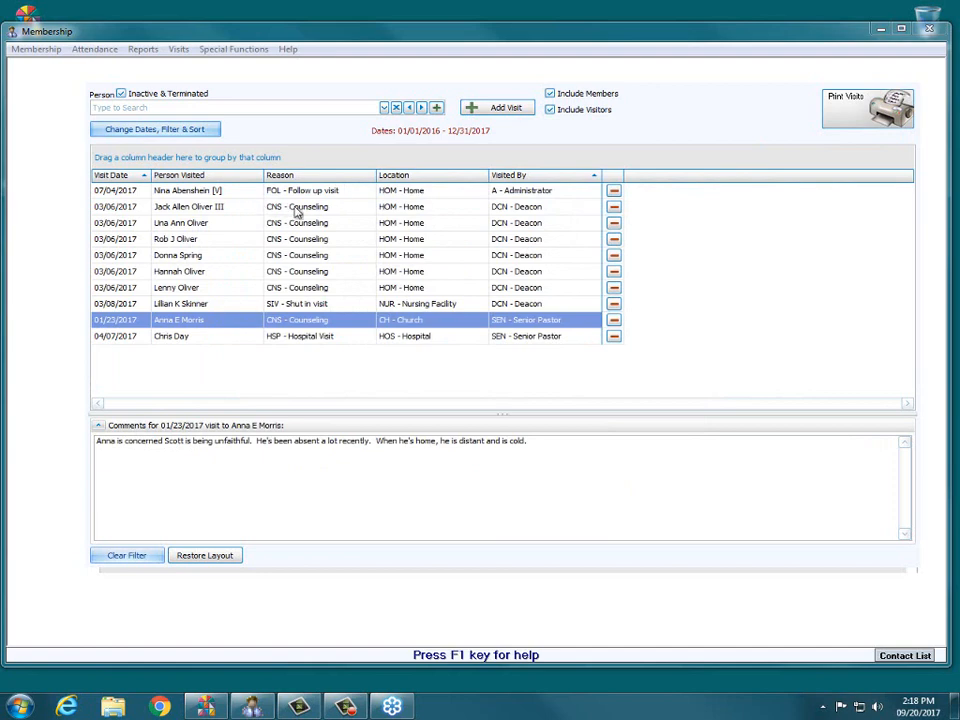
{"action": "left_click", "coordinate": [538, 189]}
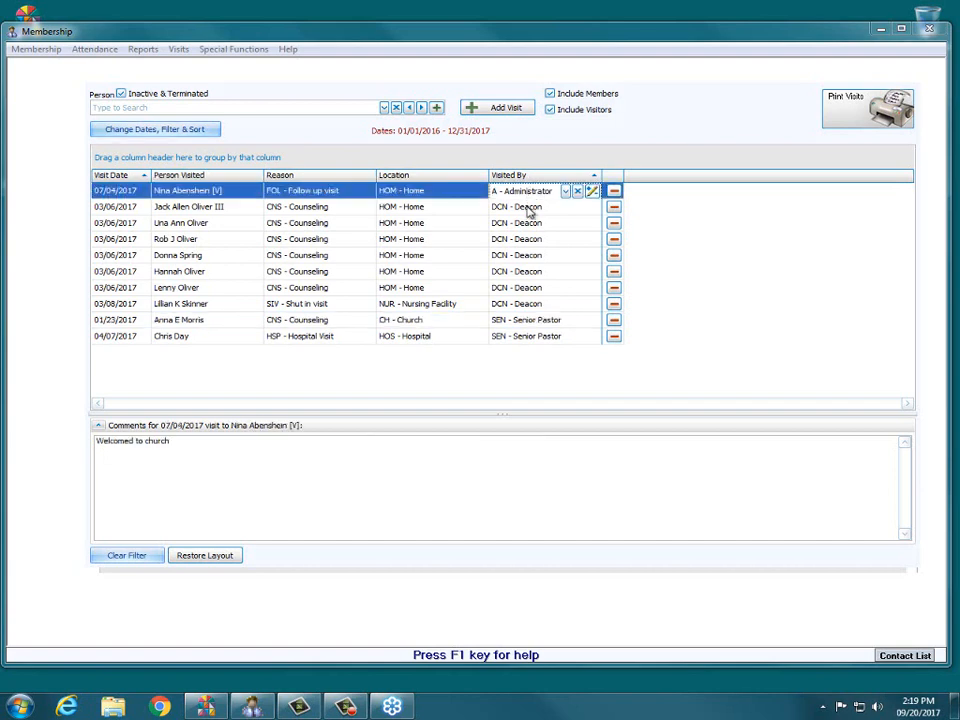
{"action": "left_click", "coordinate": [524, 210]}
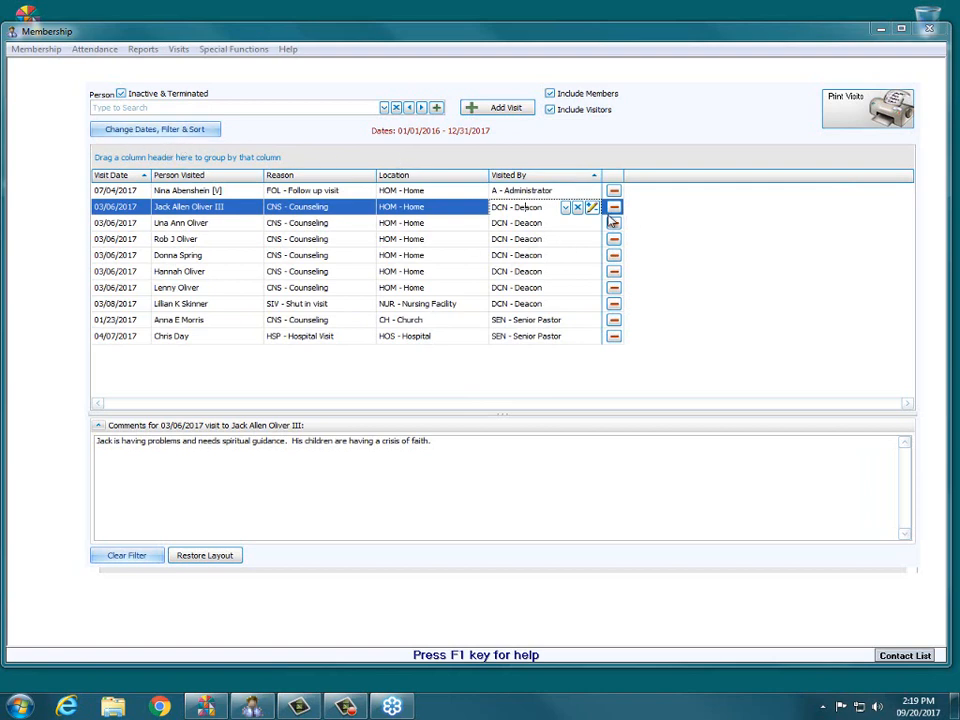
Move Visited By above Visit Date in the visible columns order and apply it to the visits list
{"action": "left_click", "coordinate": [155, 131]}
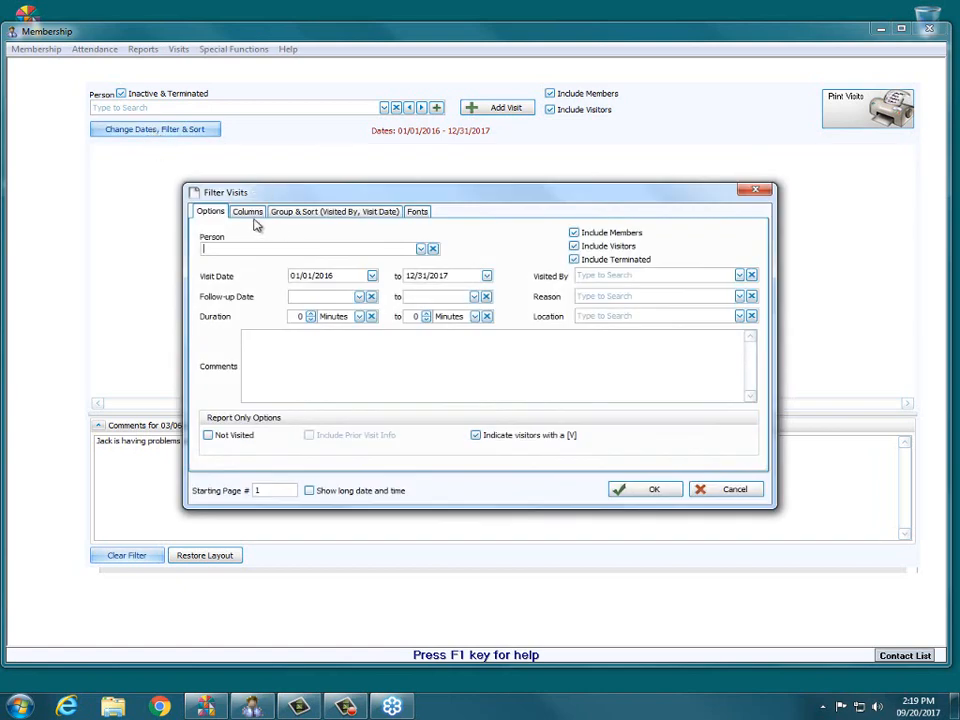
{"action": "left_click", "coordinate": [252, 213]}
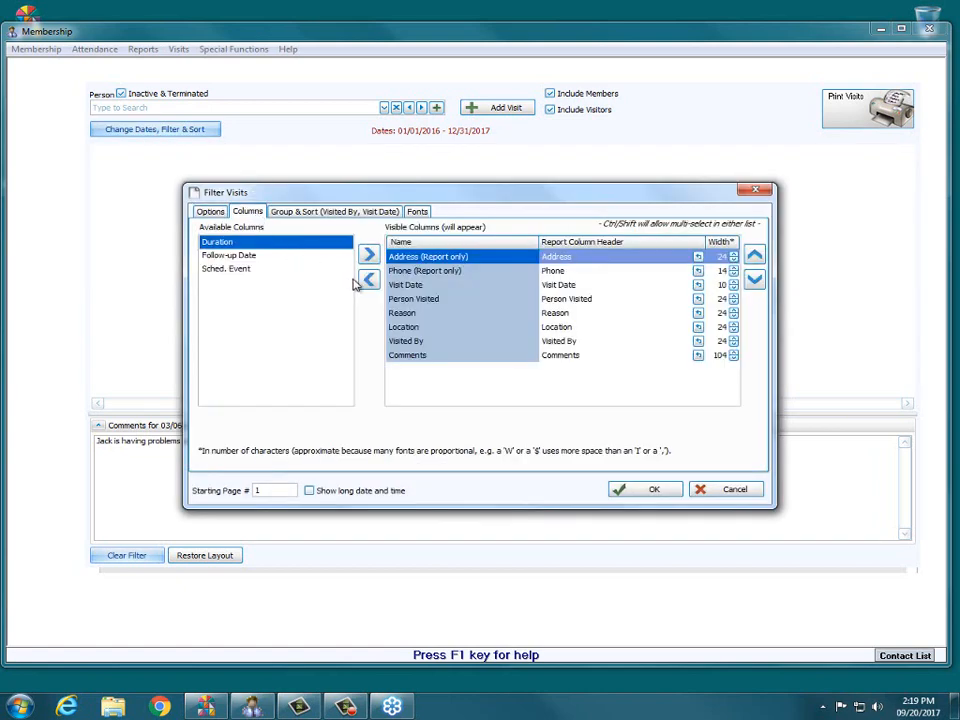
{"action": "left_click", "coordinate": [411, 299]}
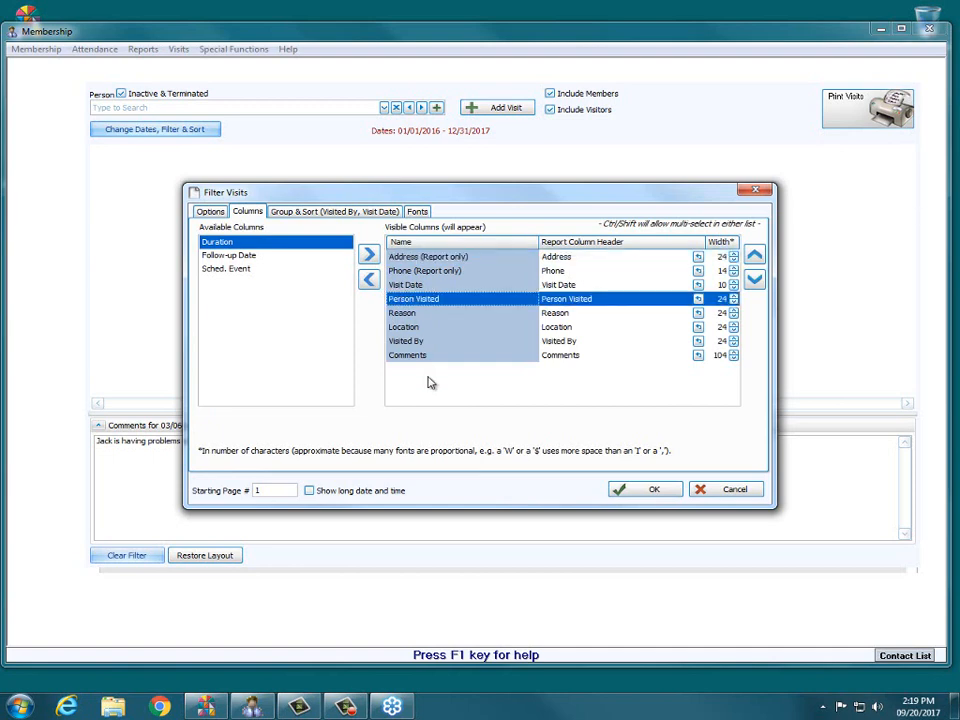
{"action": "left_click", "coordinate": [408, 342]}
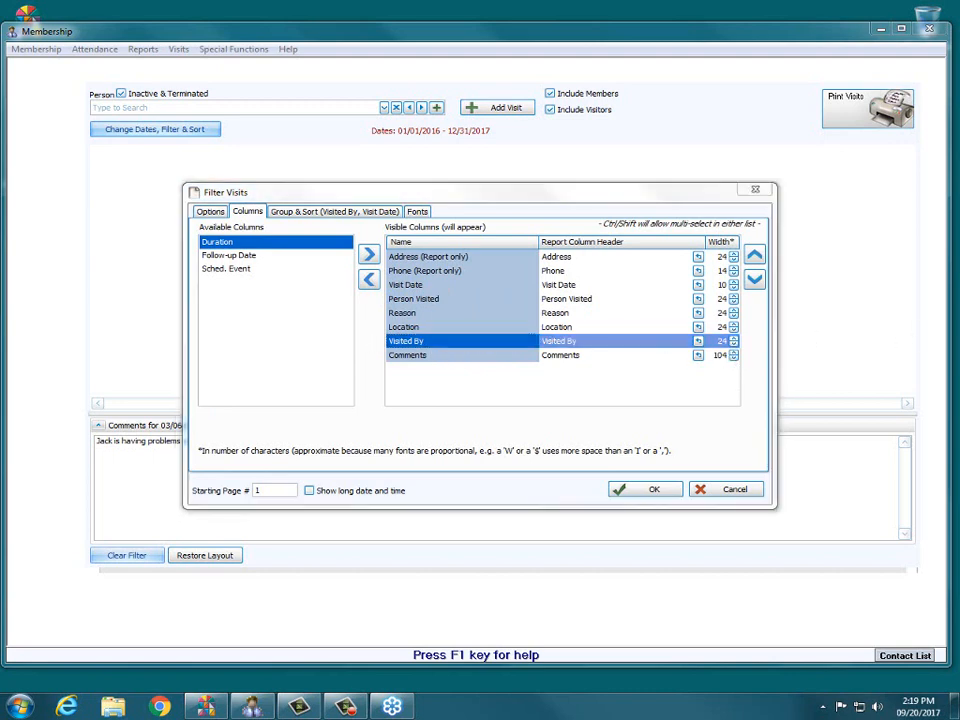
{"action": "mouse_move", "coordinate": [750, 250]}
{"action": "left_mouse_down"}
{"action": "mouse_move", "coordinate": [751, 281]}
{"action": "mouse_move", "coordinate": [756, 254]}
{"action": "left_mouse_up"}
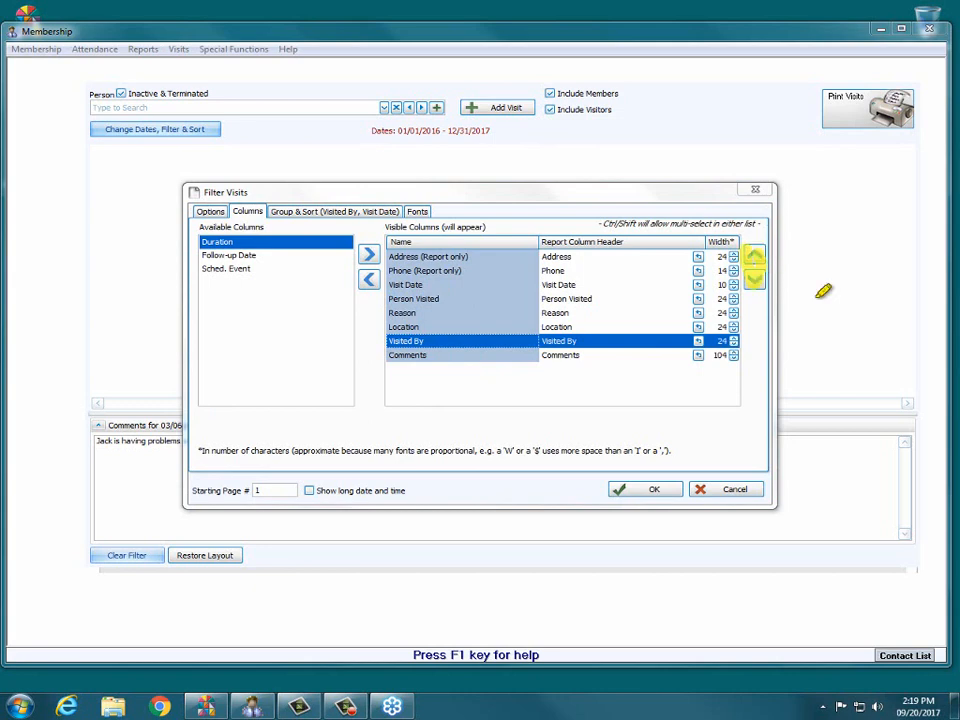
{"action": "left_click", "coordinate": [755, 257]}
{"action": "left_click", "coordinate": [755, 257]}
{"action": "left_click", "coordinate": [755, 257]}
{"action": "left_click", "coordinate": [755, 258]}
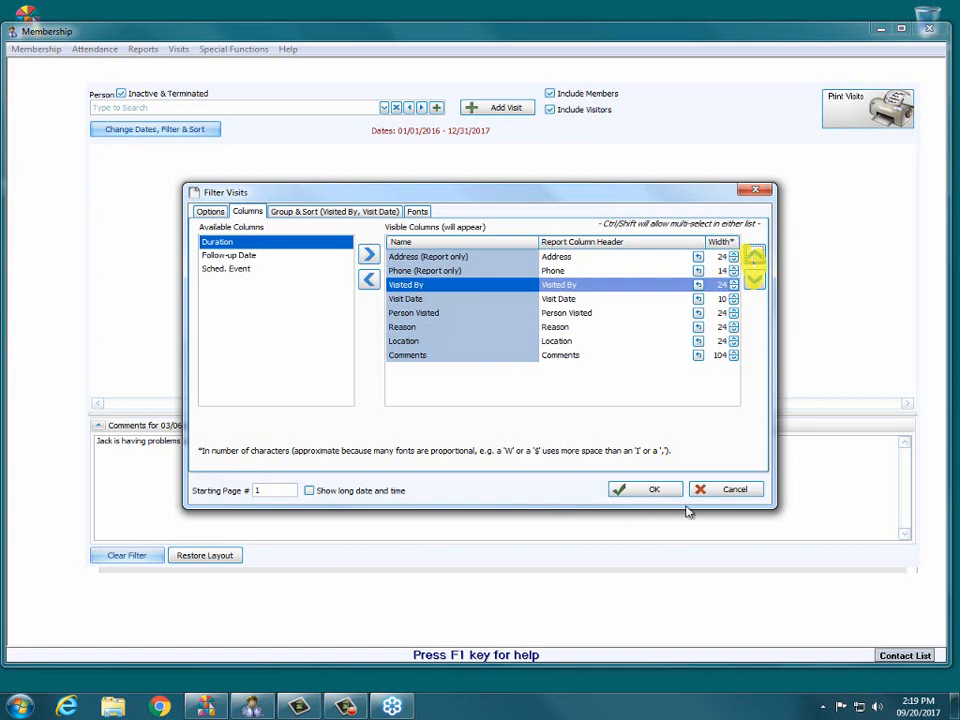
{"action": "left_click", "coordinate": [622, 488]}
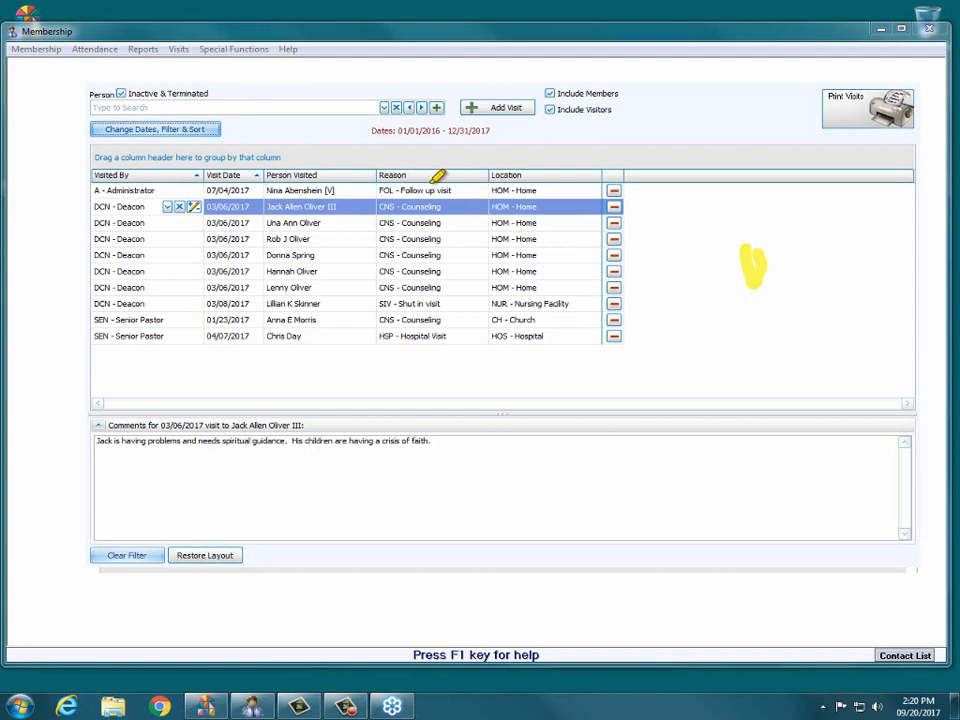
Move the Reason column to the front of the visits list and sort the list by Reason in ascending order
{"action": "left_click_drag", "start_coordinate": [384, 176], "coordinate": [462, 172]}
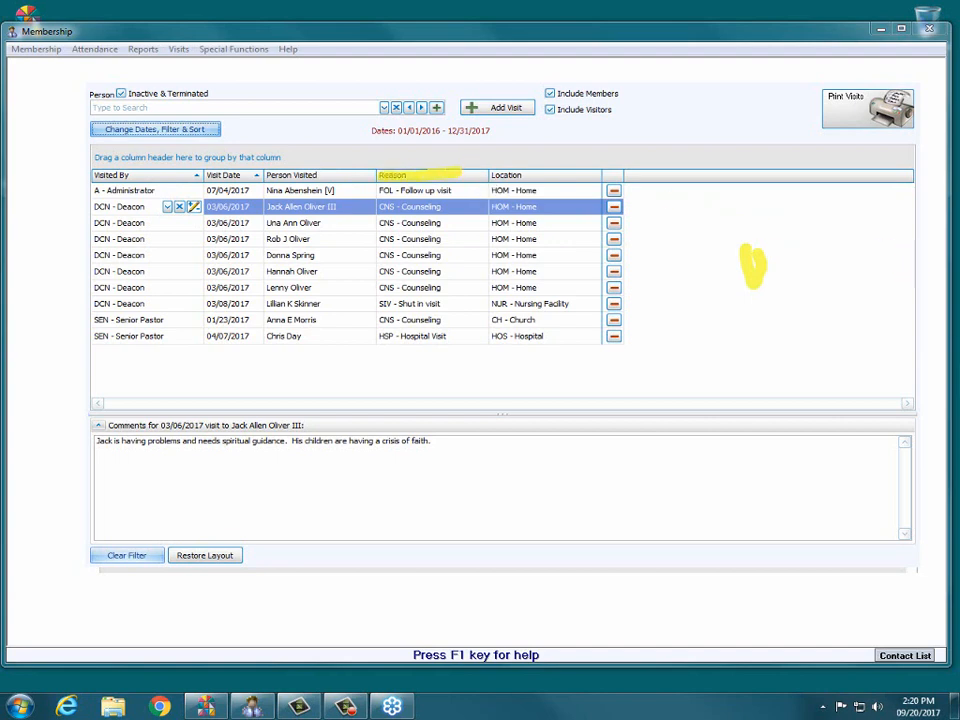
{"action": "left_click", "coordinate": [431, 178]}
{"action": "left_click_drag", "start_coordinate": [431, 178], "coordinate": [100, 181]}
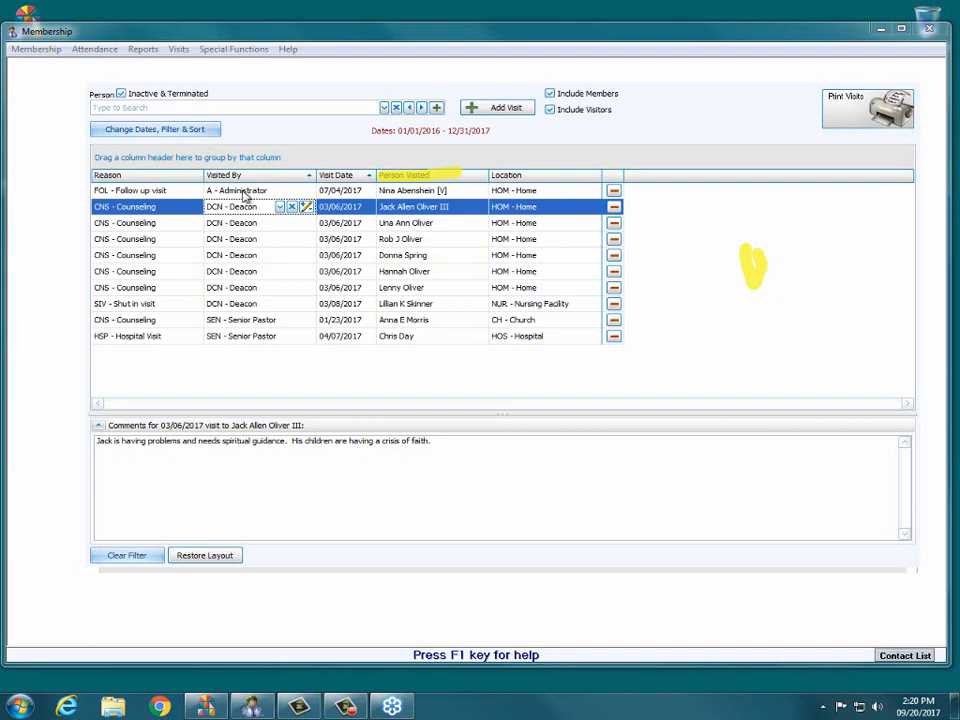
{"action": "left_click", "coordinate": [150, 177]}
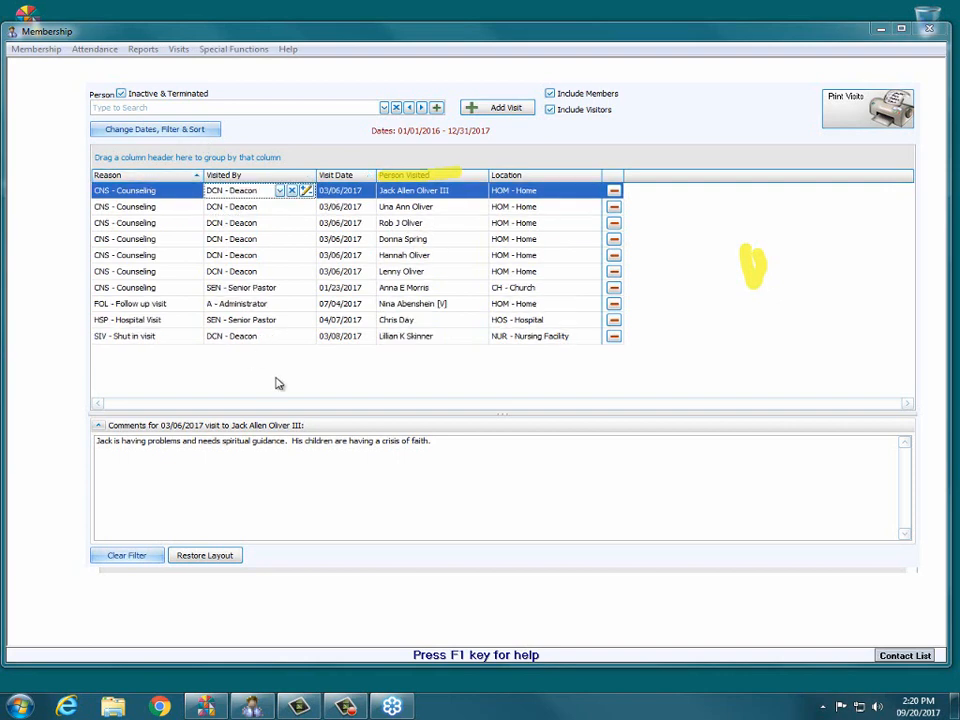
{"action": "left_click", "coordinate": [160, 177]}
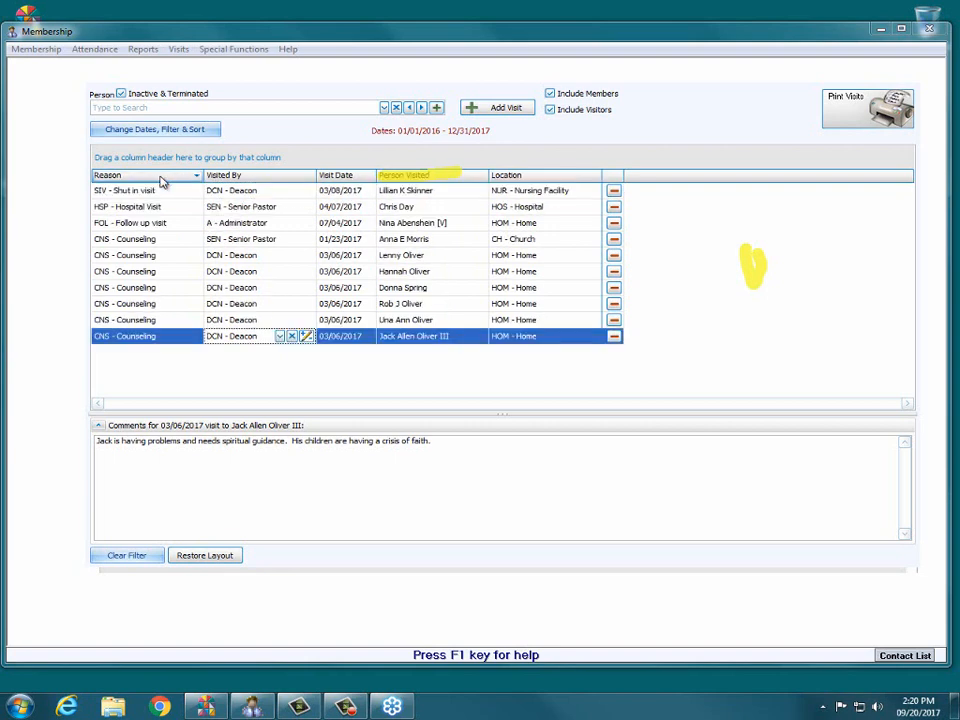
{"action": "left_click", "coordinate": [160, 177]}
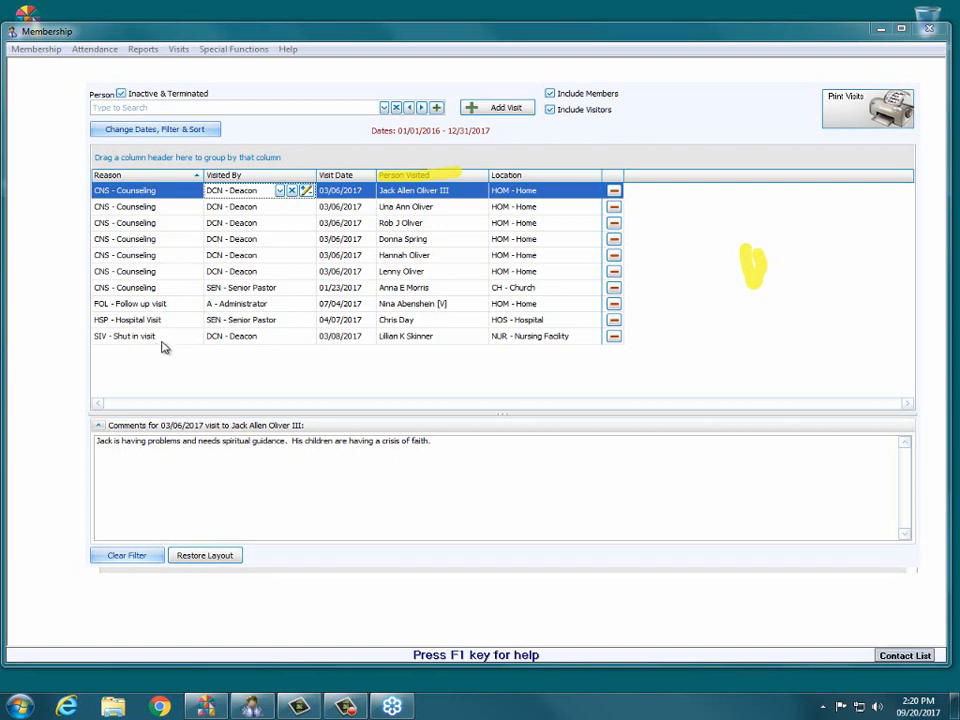
Filter the visits list to those visited by SEN - Senior Pastor and view the 04/07/2017 hospital visit
{"action": "left_click", "coordinate": [153, 130]}
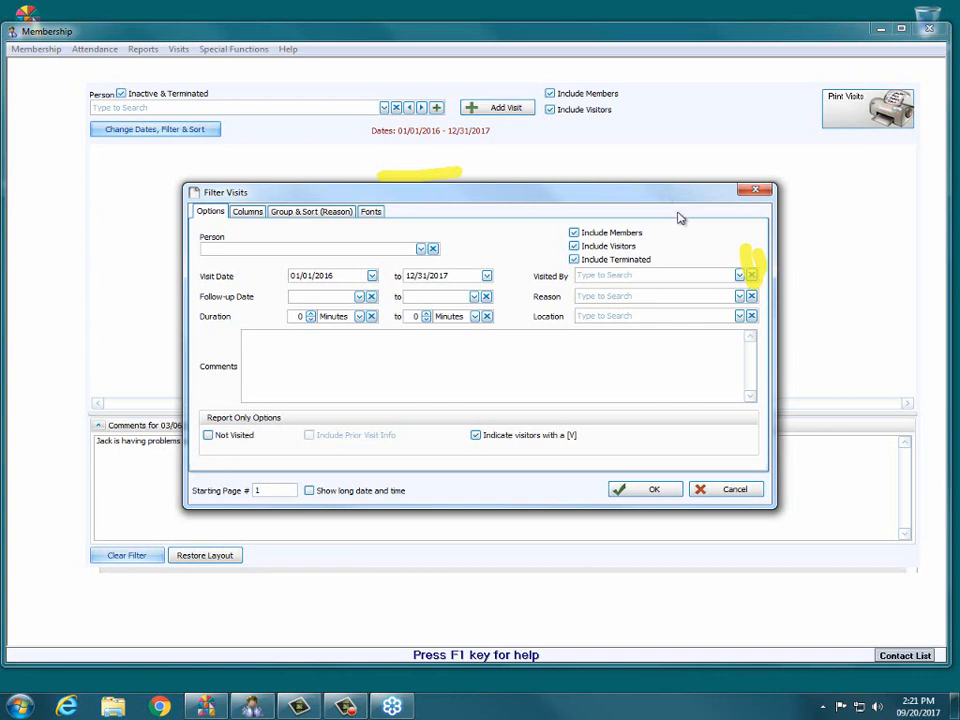
{"action": "left_click", "coordinate": [740, 276]}
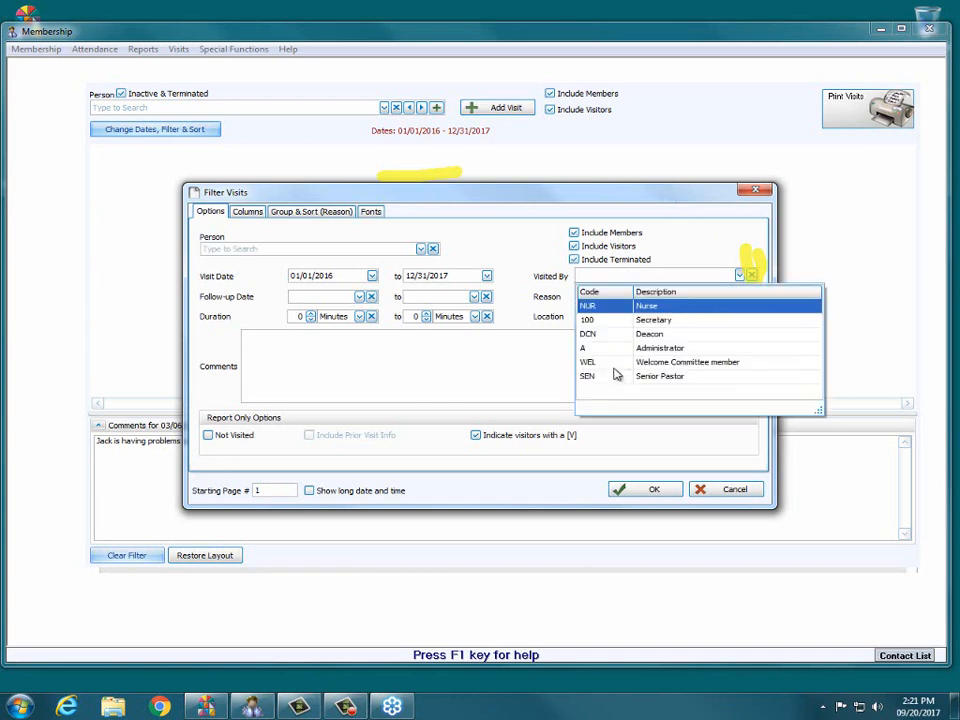
{"action": "left_click", "coordinate": [646, 377]}
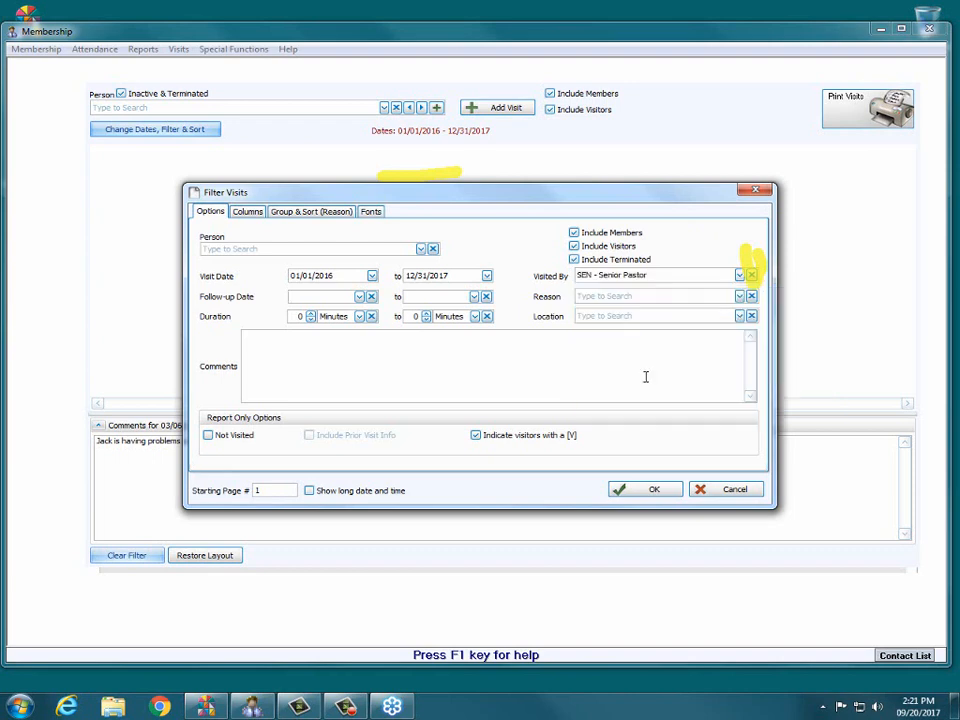
{"action": "left_click", "coordinate": [645, 492]}
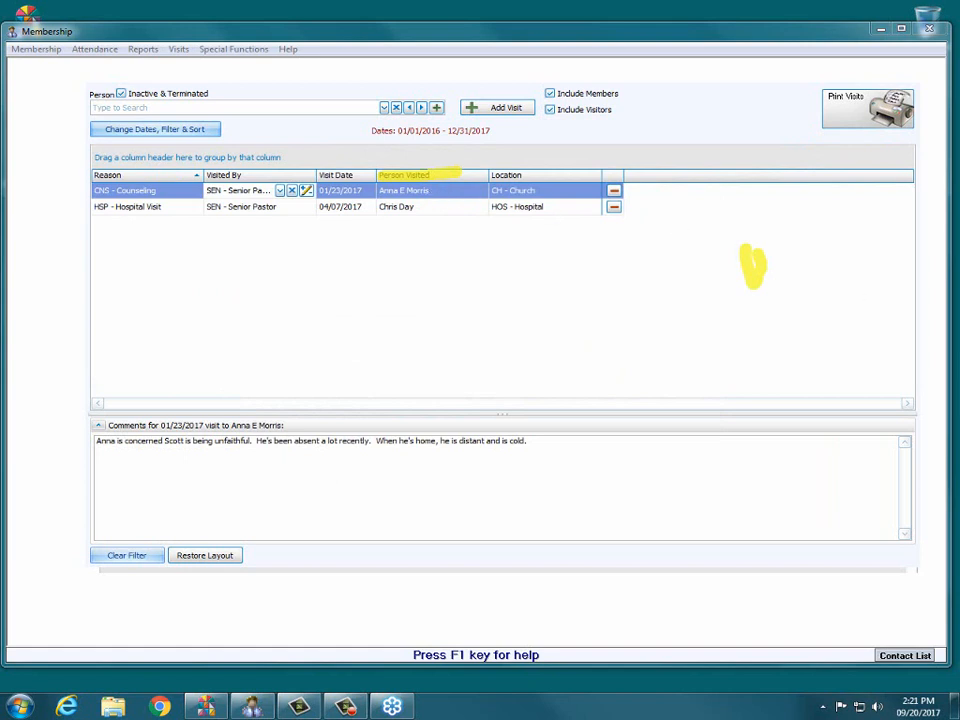
{"action": "key", "text": "Escape"}
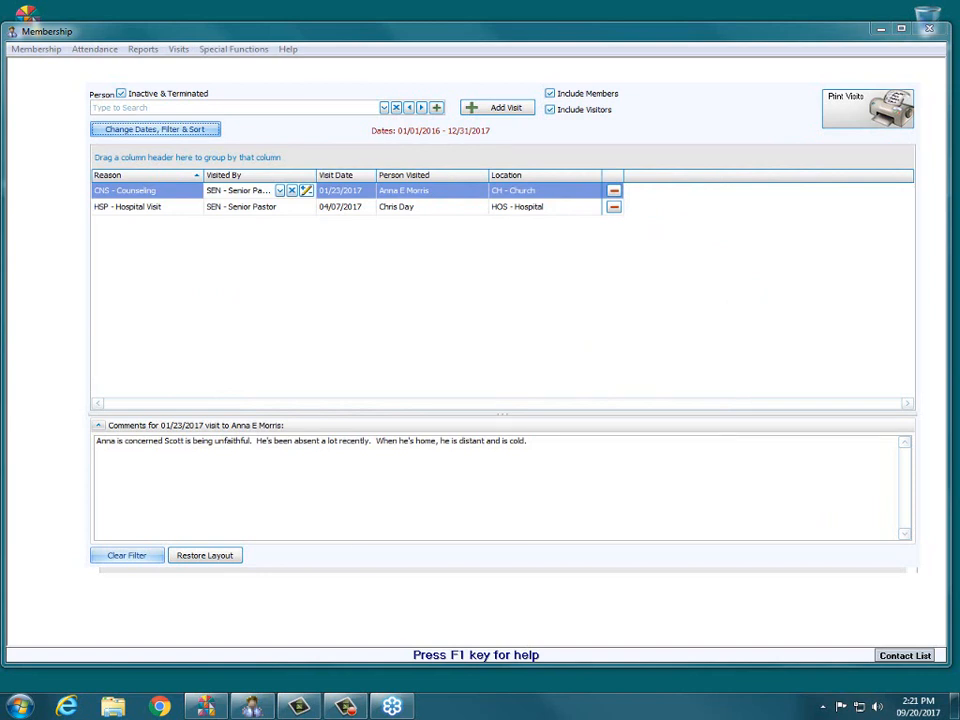
{"action": "left_click", "coordinate": [426, 216]}
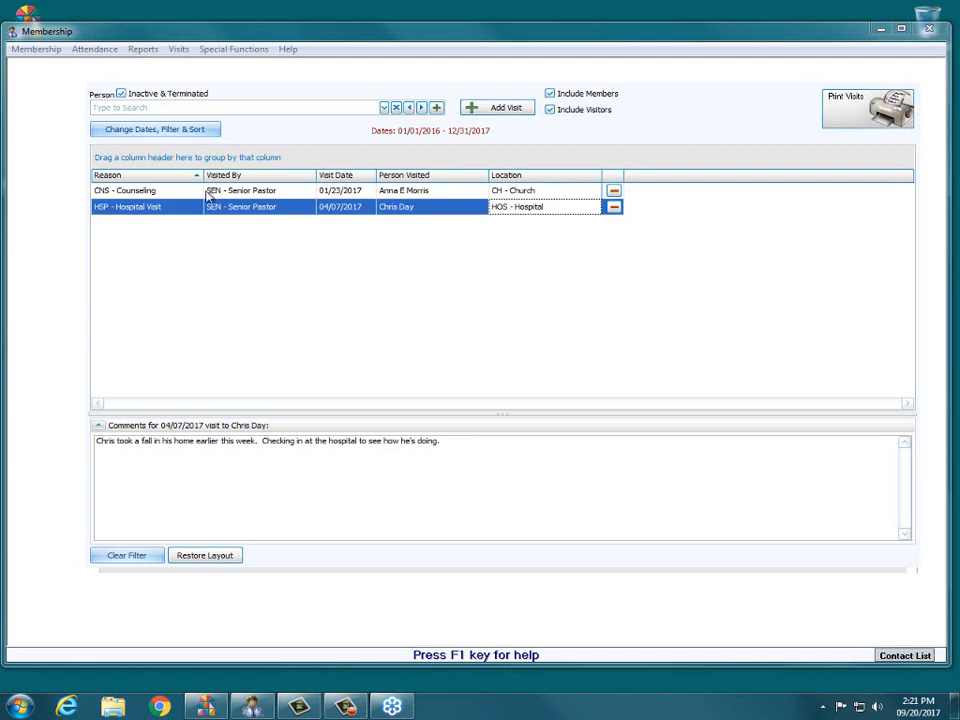
Clear the Visited By filter and apply the settings to the visits list
{"action": "left_click", "coordinate": [138, 131]}
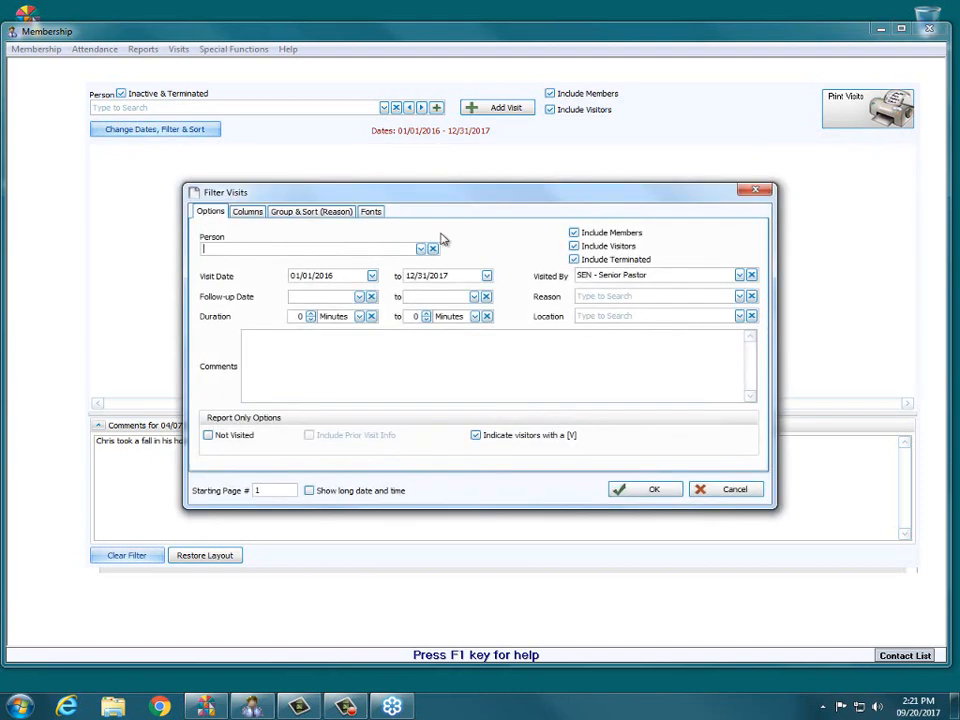
{"action": "left_click", "coordinate": [751, 276]}
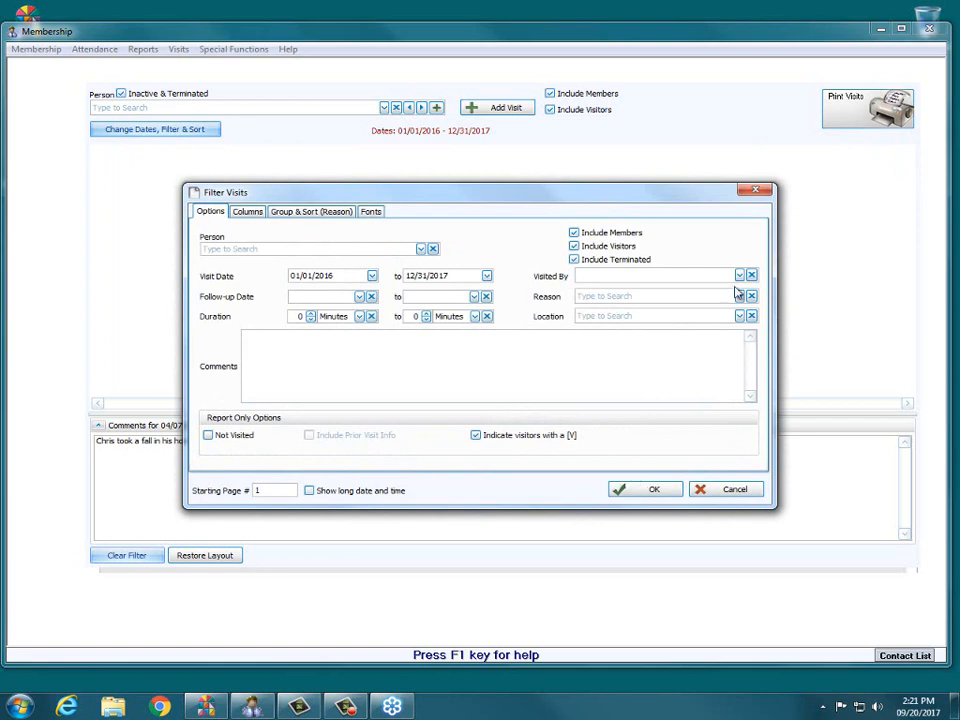
{"action": "left_click", "coordinate": [652, 489]}
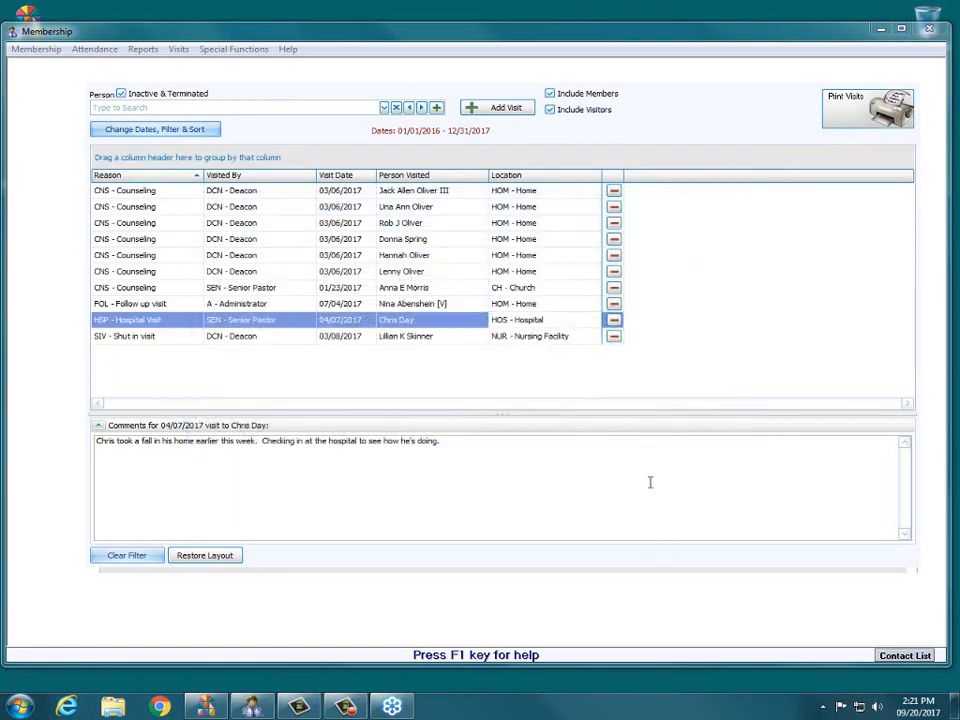
Close and reopen the visits list, and review its filter options, visible columns and Group & Sort settings
{"action": "left_click", "coordinate": [910, 77]}
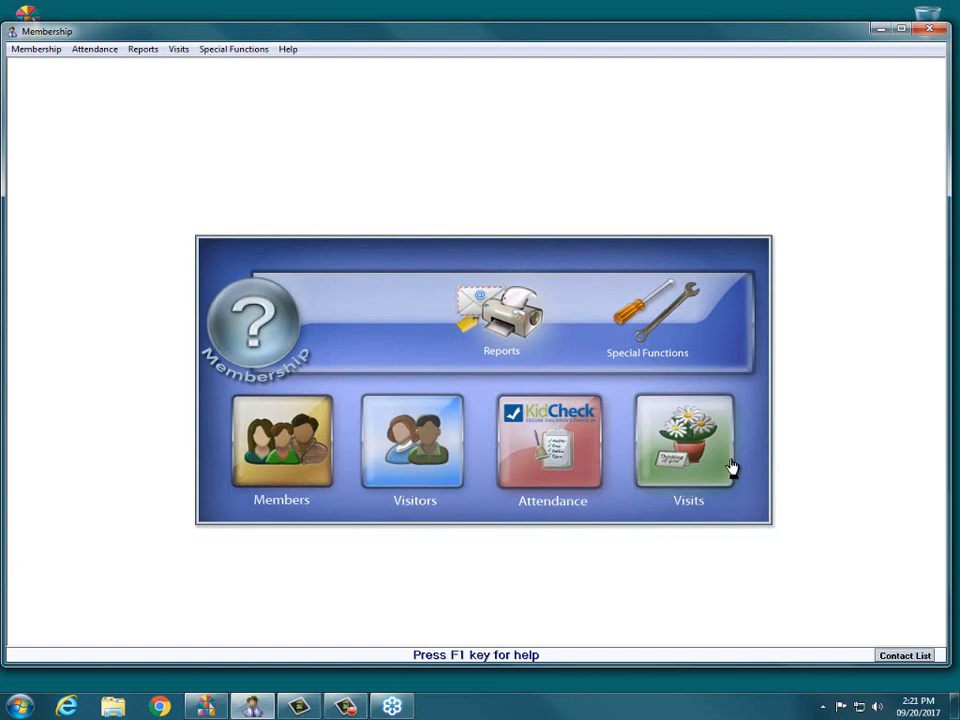
{"action": "left_click", "coordinate": [680, 455]}
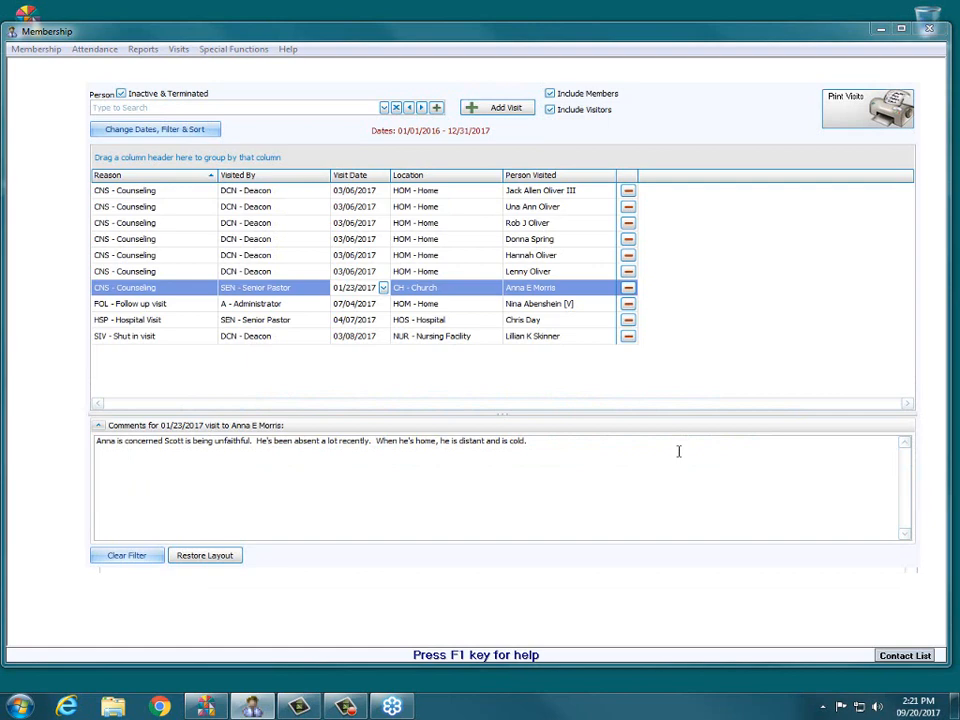
{"action": "left_click", "coordinate": [143, 132]}
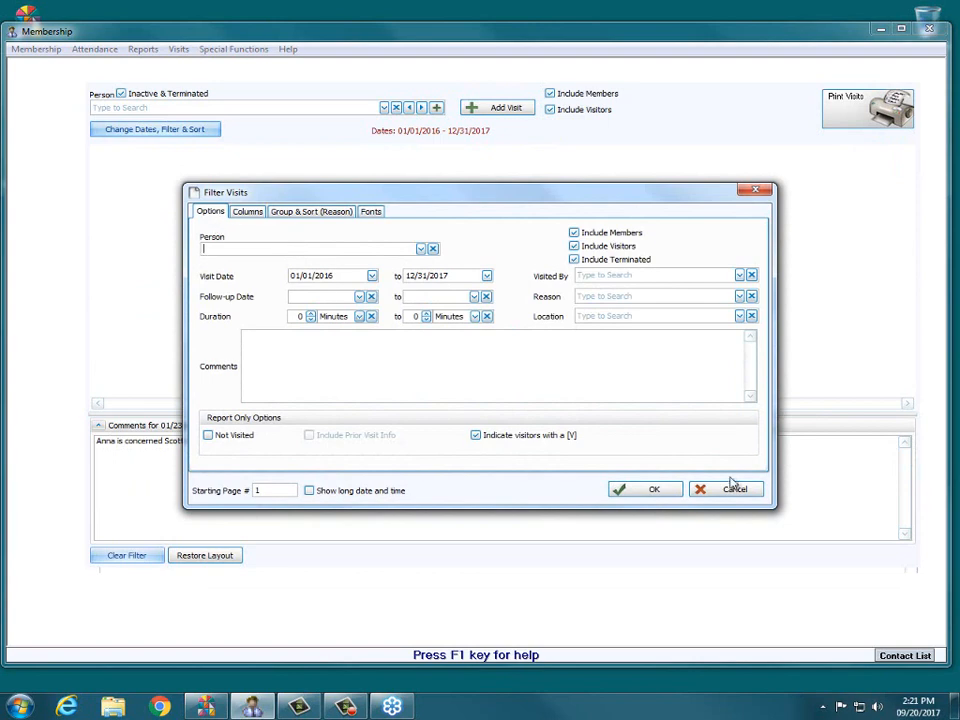
{"action": "left_click", "coordinate": [248, 213]}
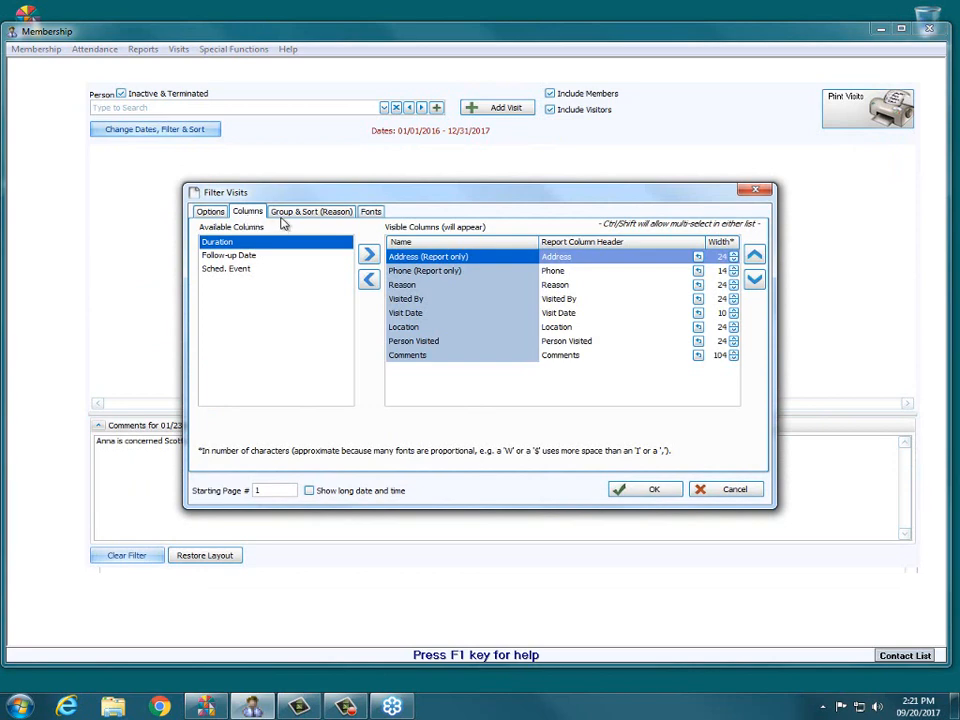
{"action": "left_click", "coordinate": [292, 216]}
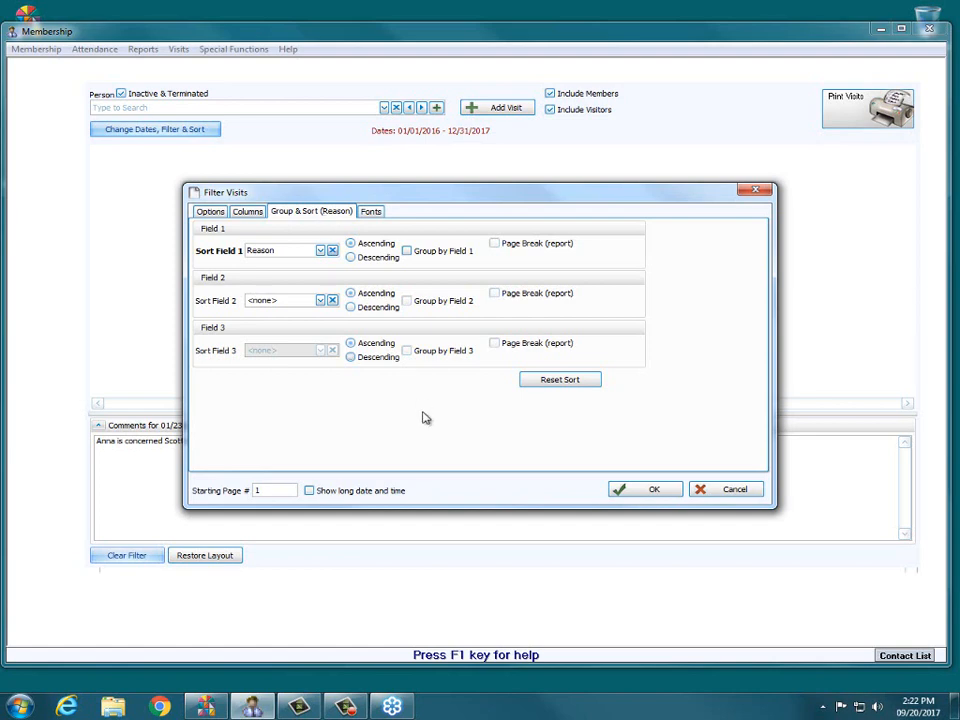
{"action": "left_click", "coordinate": [656, 489]}
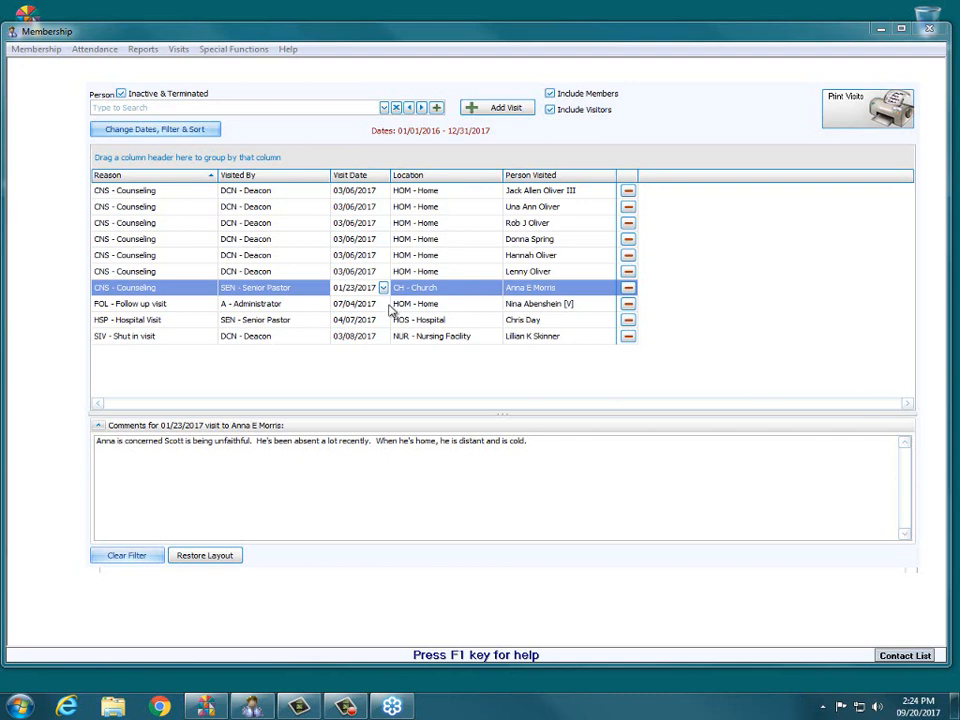
View the 07/04/2017 follow-up visit's details and open the visit filter options at the Comments field
{"action": "left_click", "coordinate": [400, 306]}
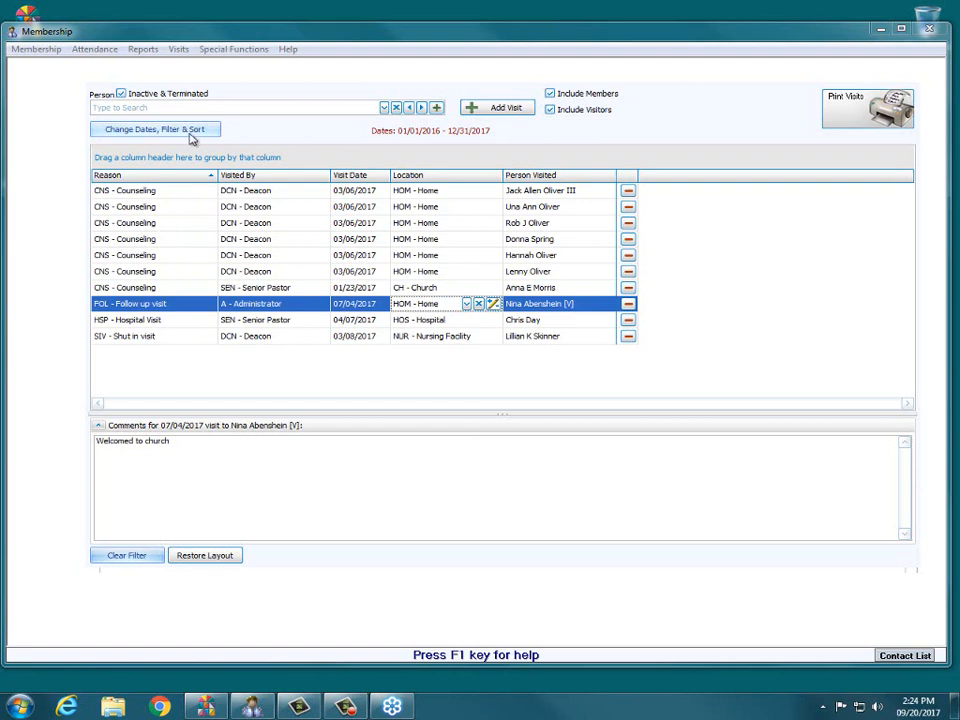
{"action": "left_click", "coordinate": [155, 130]}
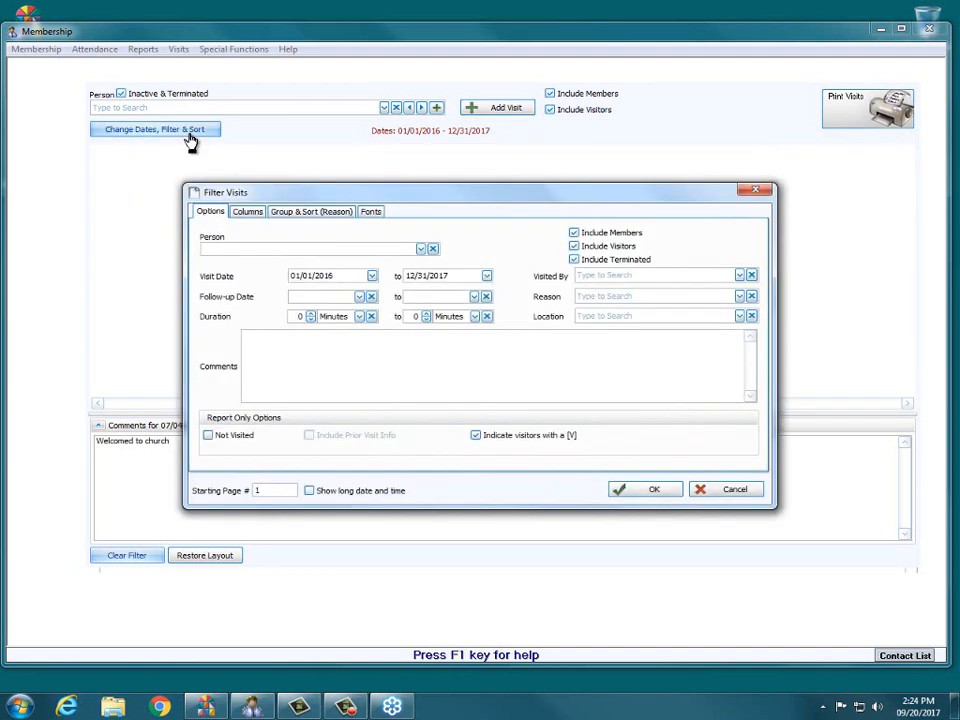
{"action": "left_click", "coordinate": [326, 375]}
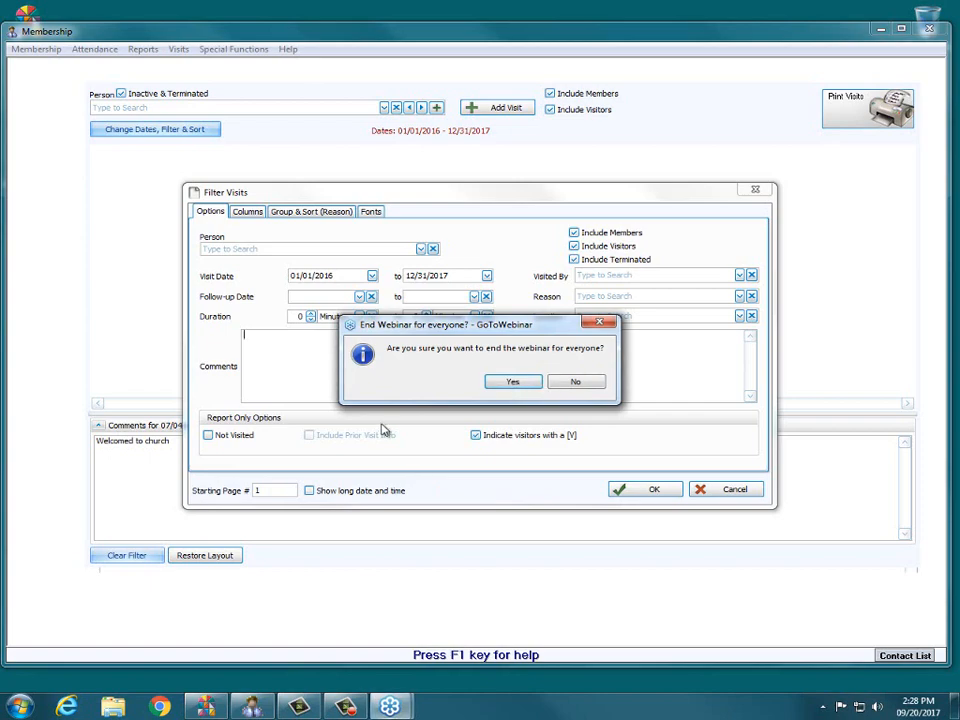
Confirm ending the GoToWebinar session for everyone
{"action": "left_click", "coordinate": [511, 383]}
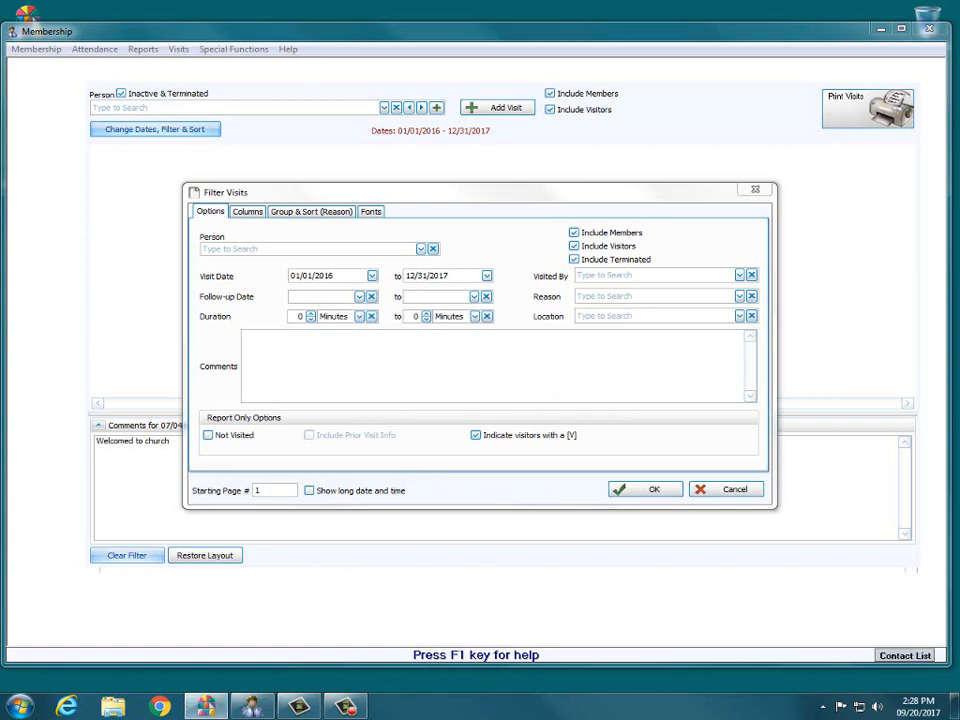